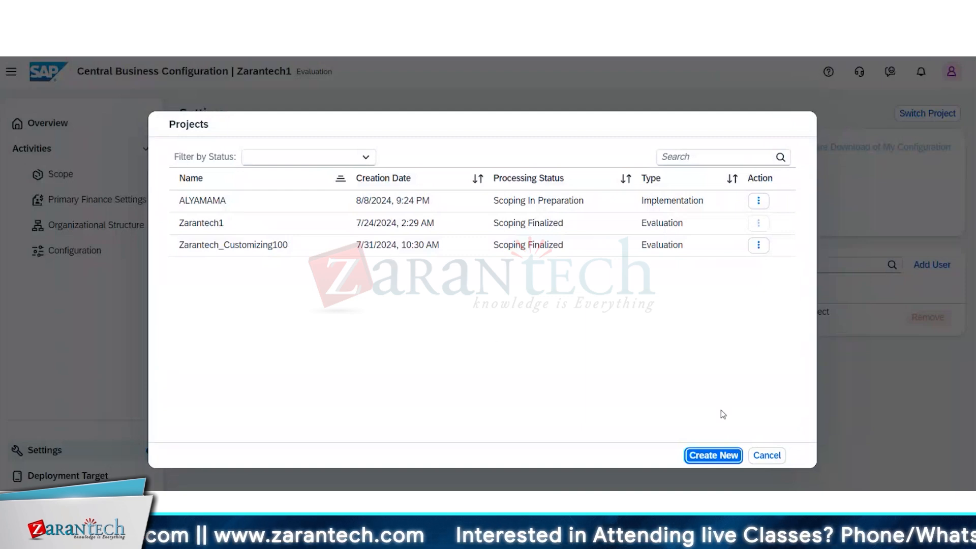
- Close the project list without switching projects and view the deployment target page of the Zarantech1 project
{"action": "left_click", "coordinate": [776, 459]}
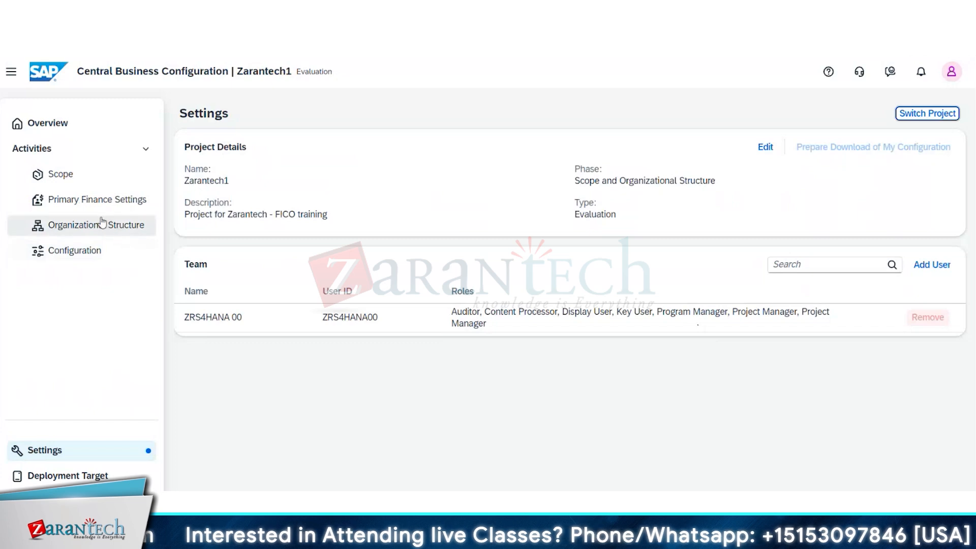
{"action": "left_click", "coordinate": [97, 476]}
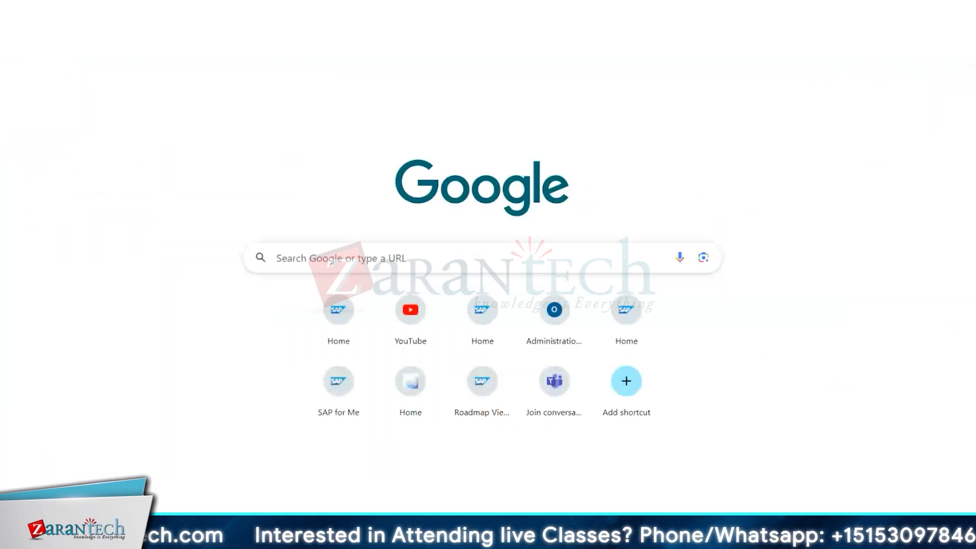
- Search for SAP for Me, sign in, and open the SAP Central Business Configuration 2406 FD2 Library linked in the support case
{"action": "type", "text": "sap for me"}
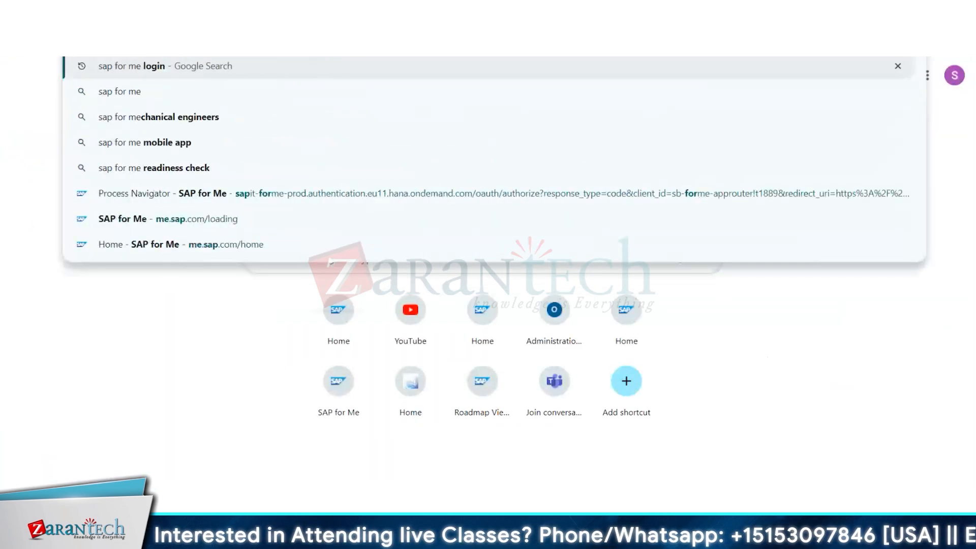
{"action": "key", "text": "Return"}
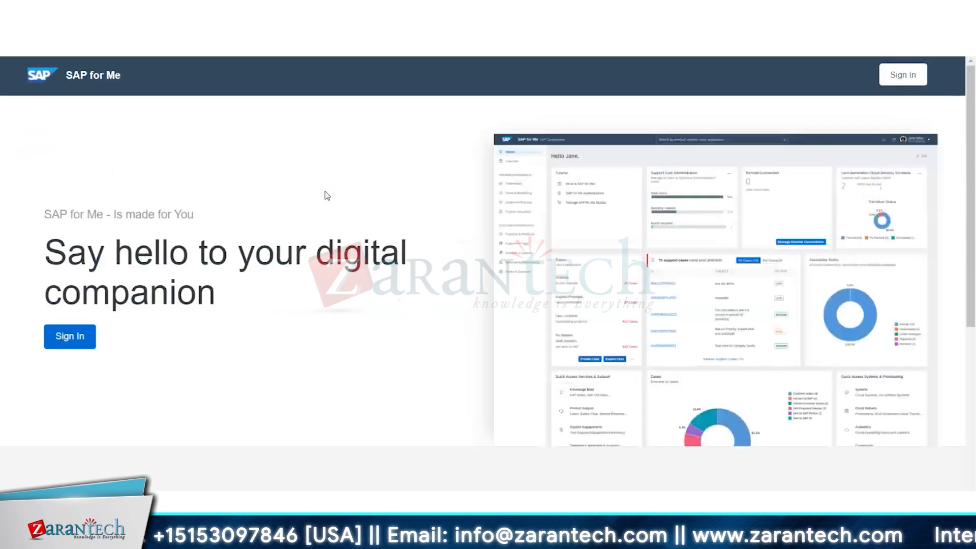
{"action": "left_click", "coordinate": [64, 341]}
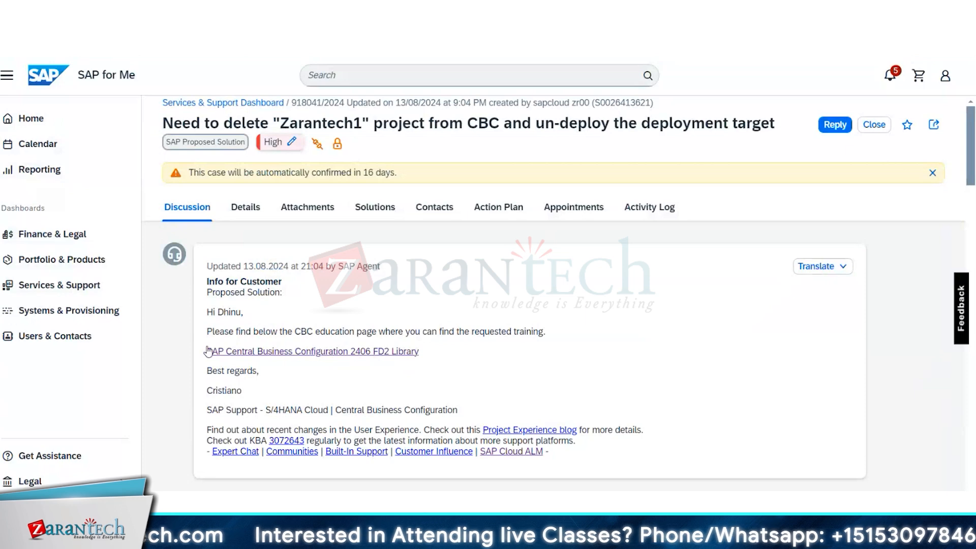
{"action": "left_click", "coordinate": [368, 353]}
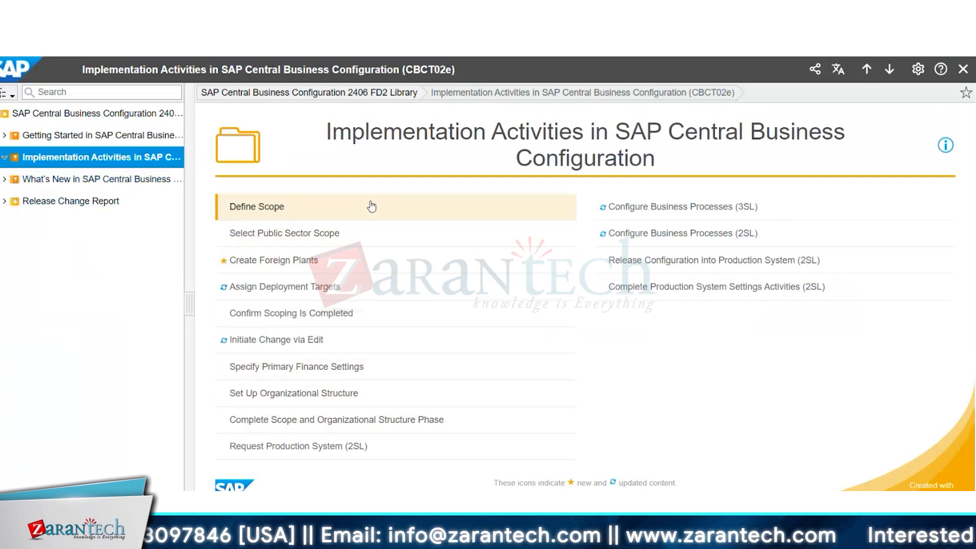
- Look through the Getting Started topics and start the Define Scope tutorial from Implementation Activities in SAP Central Business Configuration
{"action": "left_click", "coordinate": [109, 136]}
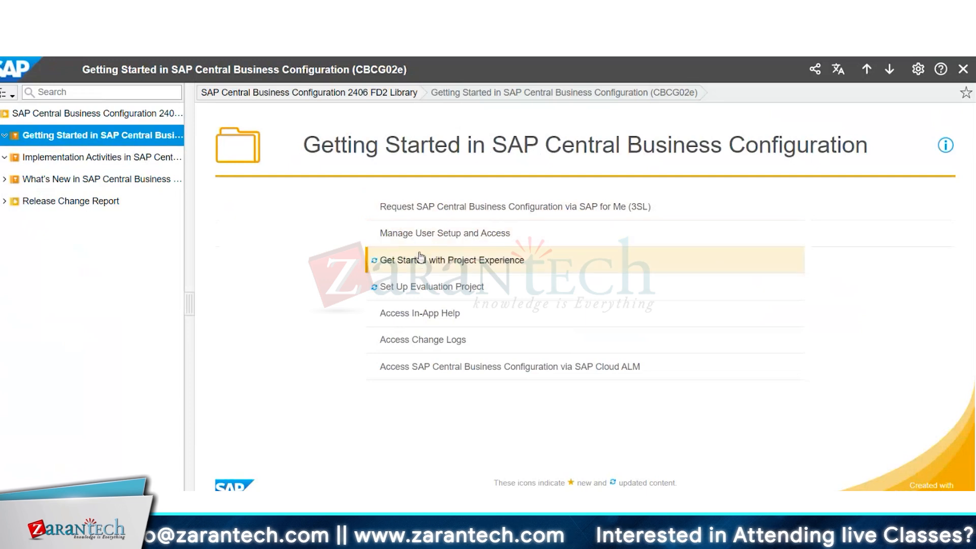
{"action": "left_click", "coordinate": [88, 158]}
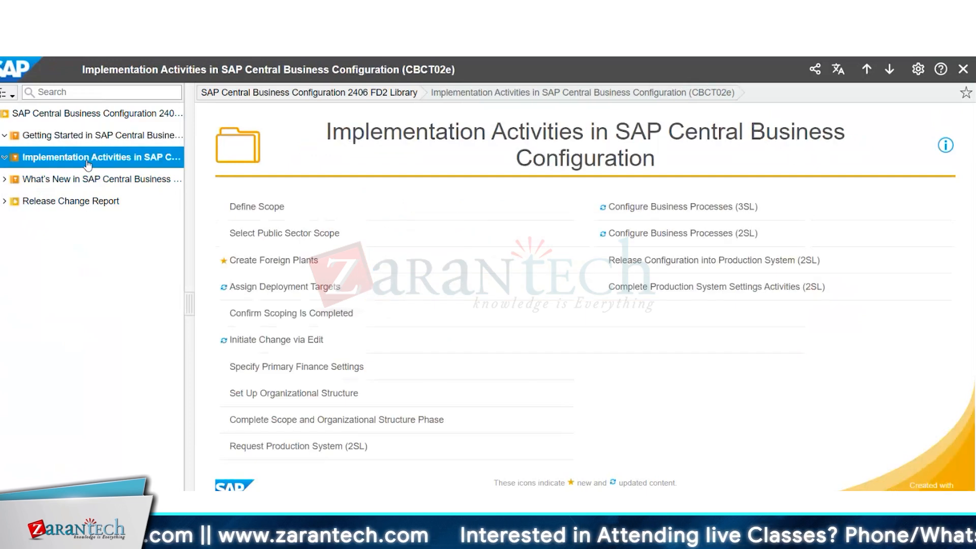
{"action": "left_click", "coordinate": [262, 207]}
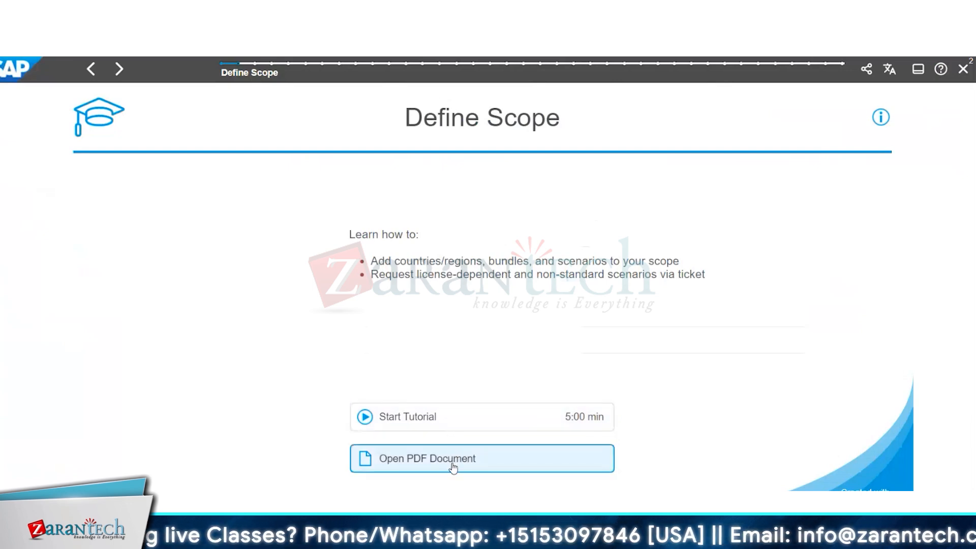
{"action": "left_click", "coordinate": [449, 417]}
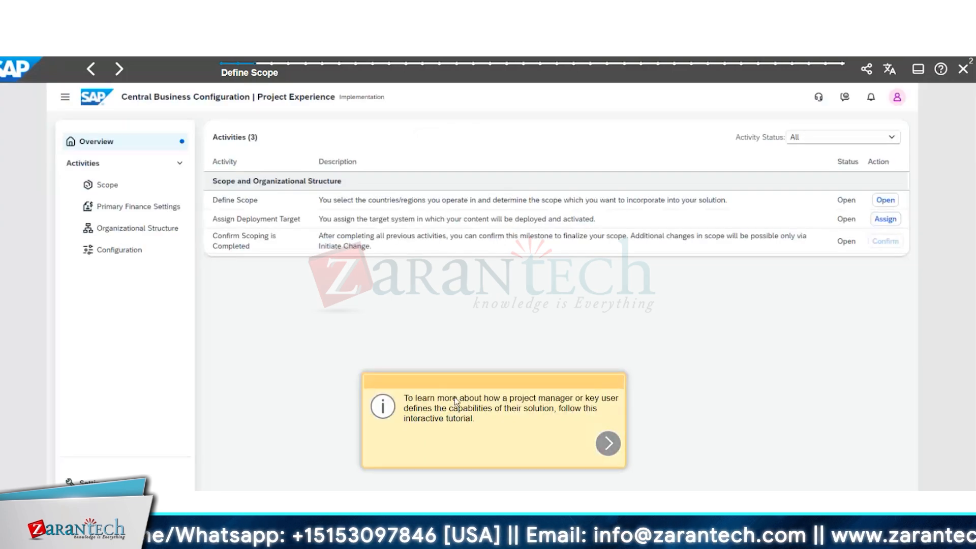
- Advance through the tutorial introduction and open the Define Scope activity from the activities overview
{"action": "left_click", "coordinate": [601, 444]}
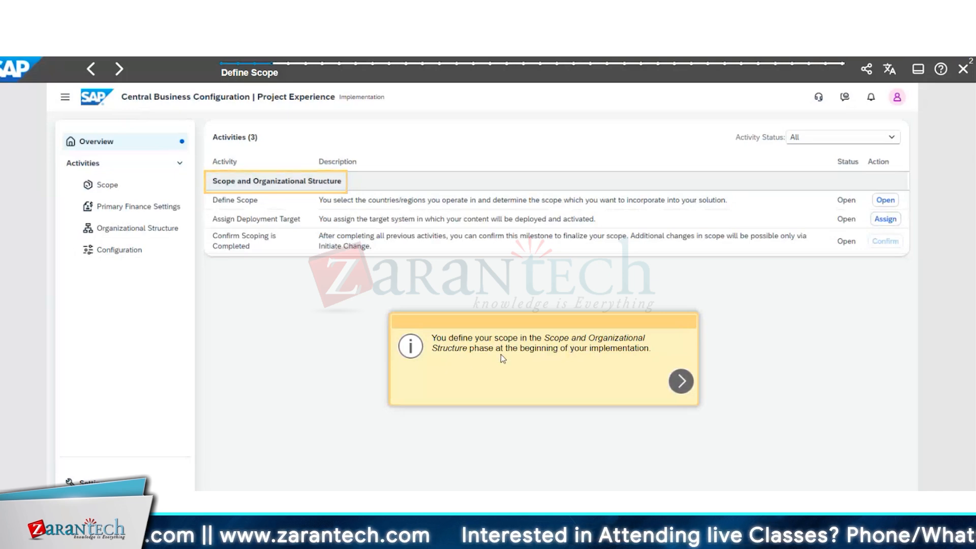
{"action": "left_click", "coordinate": [693, 380]}
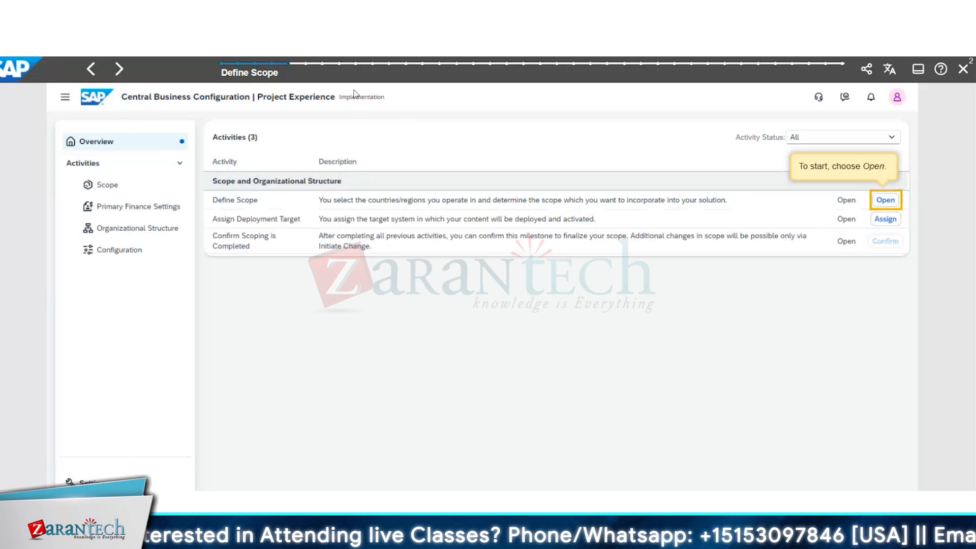
{"action": "left_click", "coordinate": [886, 201]}
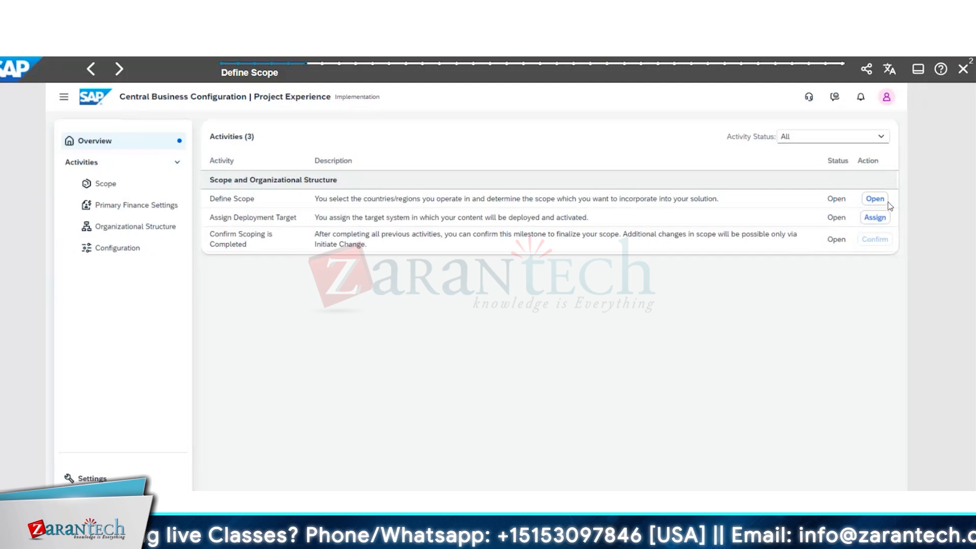
{"action": "left_click", "coordinate": [874, 198]}
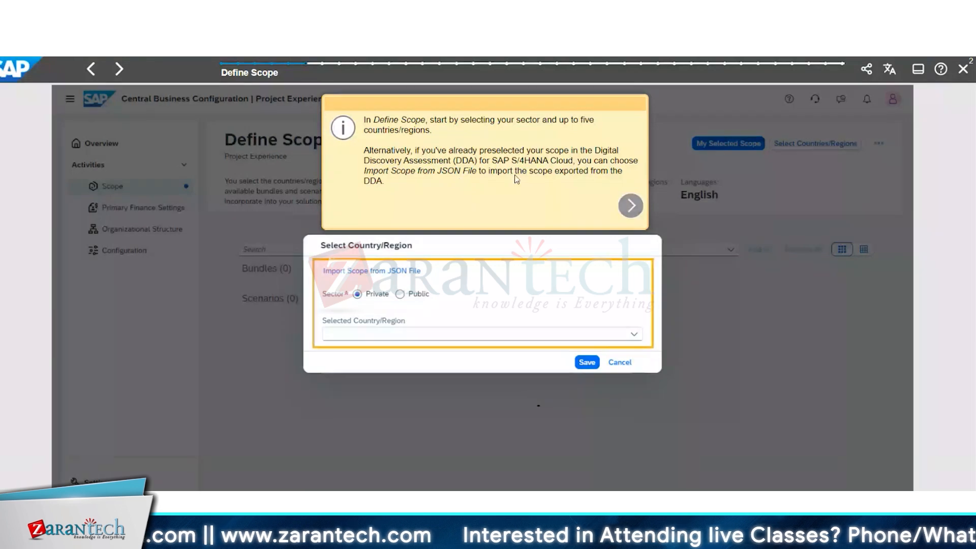
- Keep the Private sector and add USA as a selected country/region in the tutorial
{"action": "left_click", "coordinate": [630, 206]}
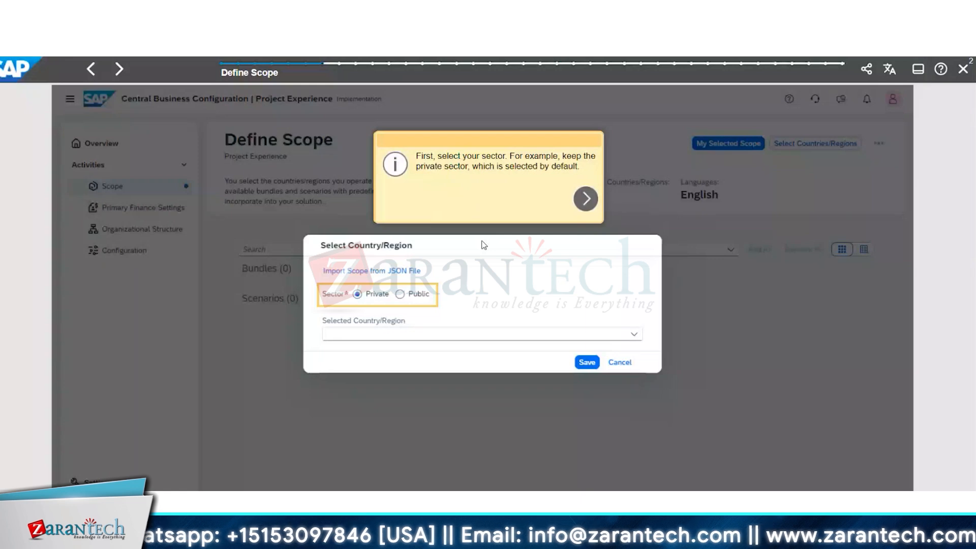
{"action": "left_click", "coordinate": [585, 198]}
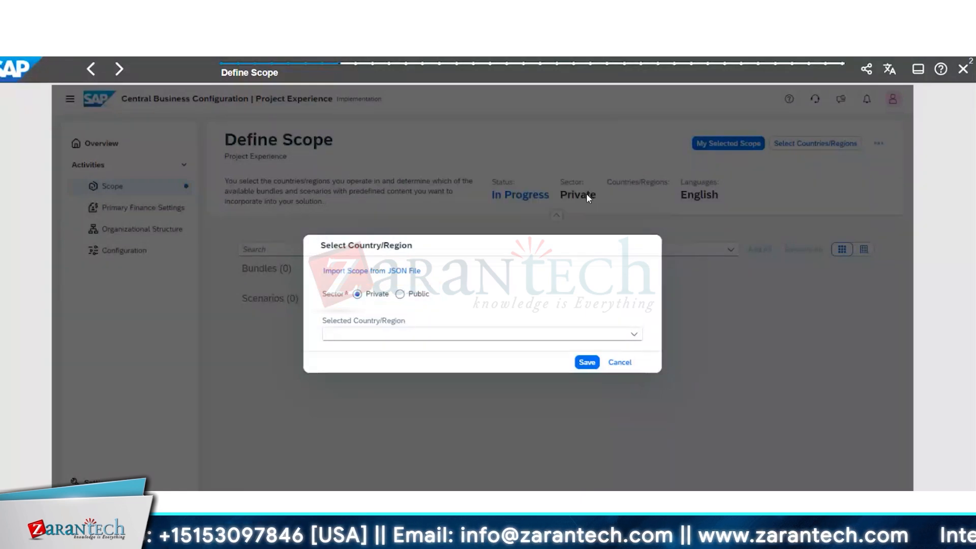
{"action": "left_click", "coordinate": [402, 297]}
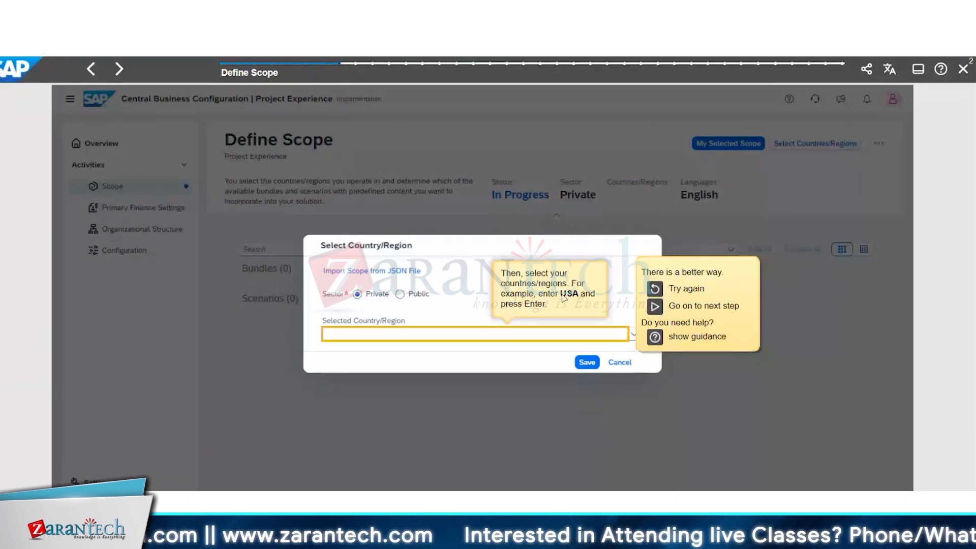
{"action": "left_click", "coordinate": [394, 336]}
{"action": "type", "text": "UU"}
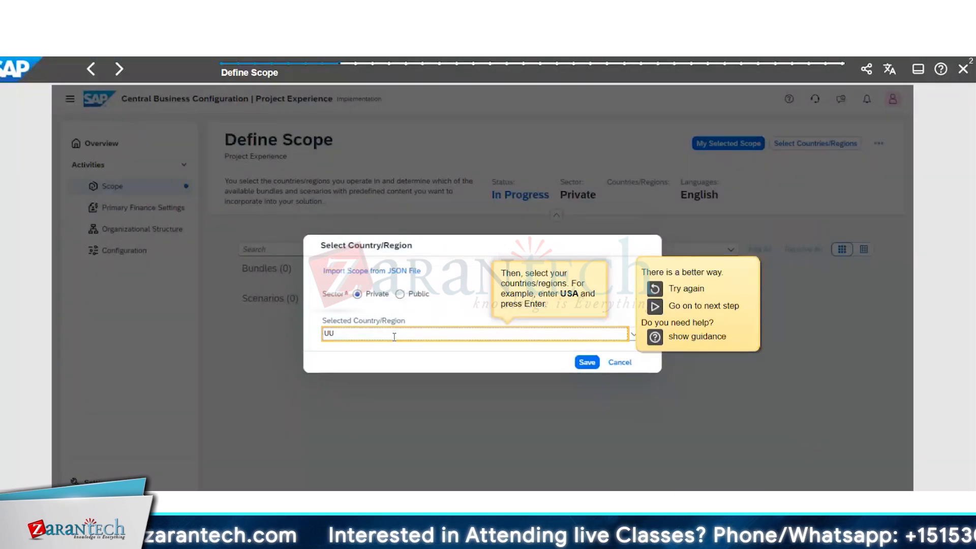
{"action": "key", "text": "BackSpace"}
{"action": "type", "text": "SA"}
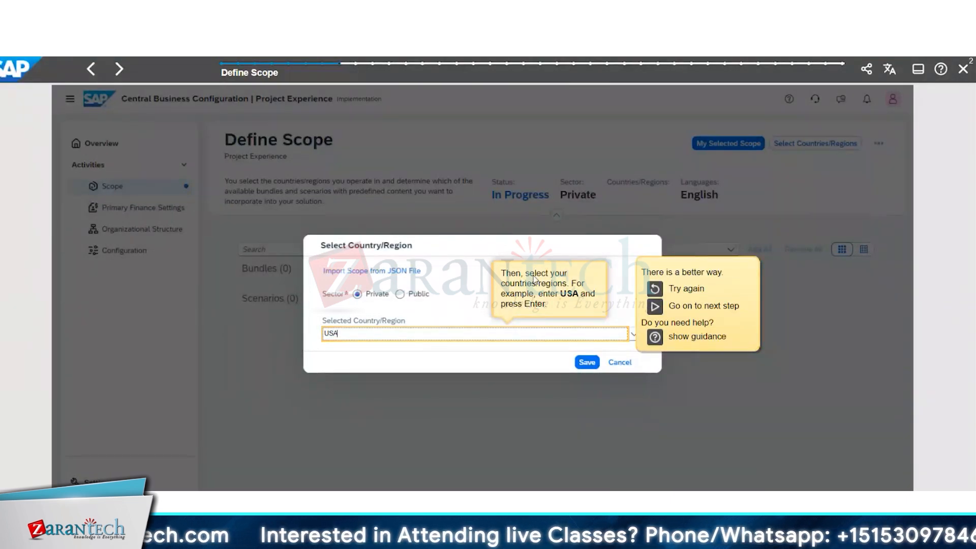
{"action": "key", "text": "Return"}
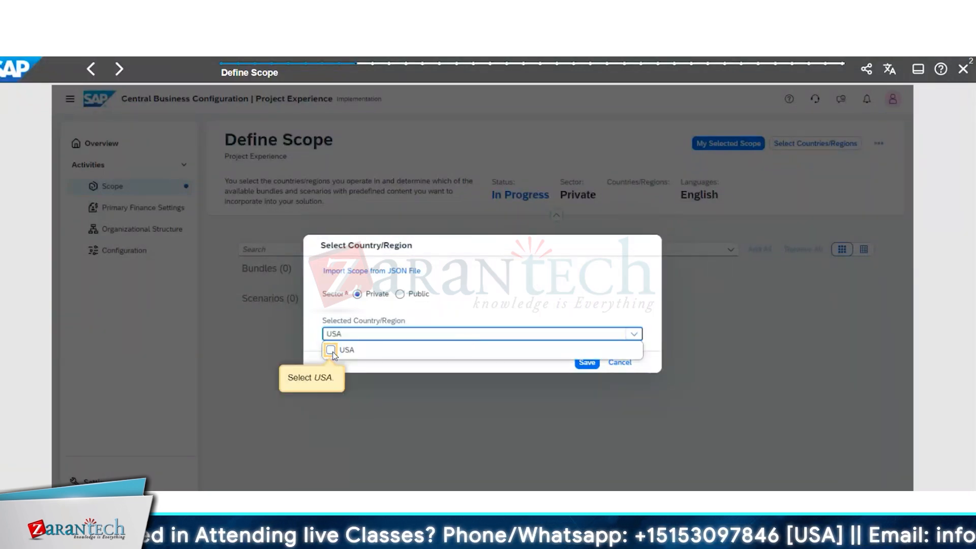
{"action": "left_click", "coordinate": [333, 354]}
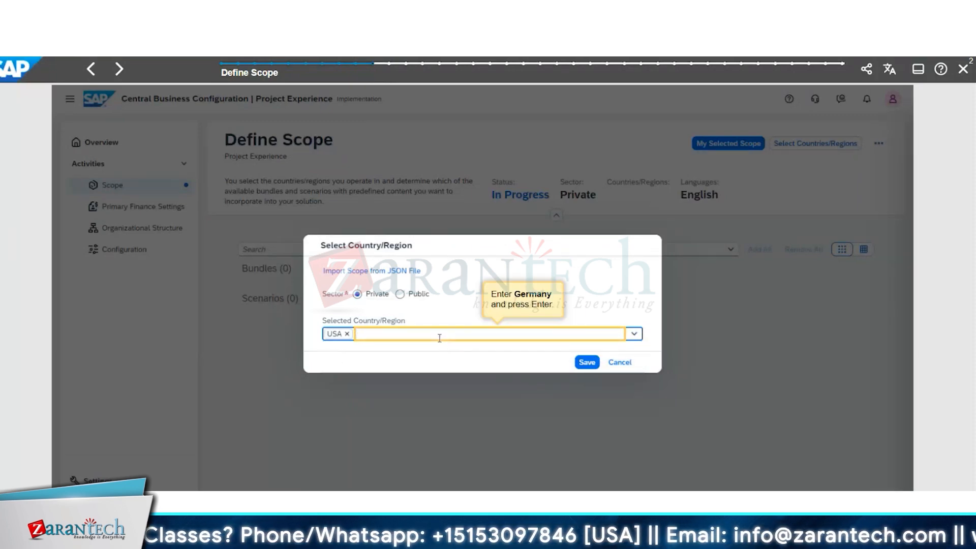
- Add Germany to the selected countries/regions and save the selection
{"action": "type", "text": "G"}
{"action": "type", "text": "rem"}
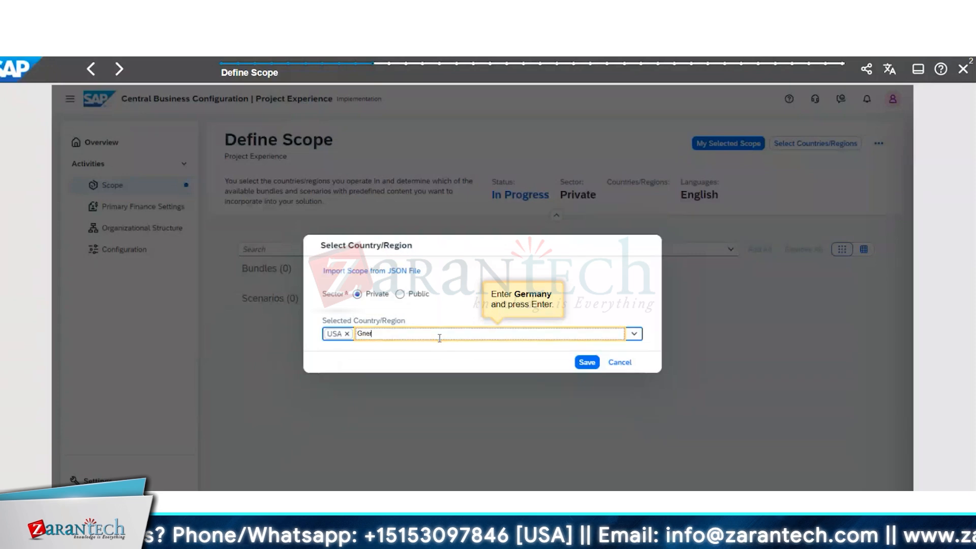
{"action": "key", "text": "BackSpace"}
{"action": "key", "text": "BackSpace"}
{"action": "key", "text": "BackSpace"}
{"action": "type", "text": "erm"}
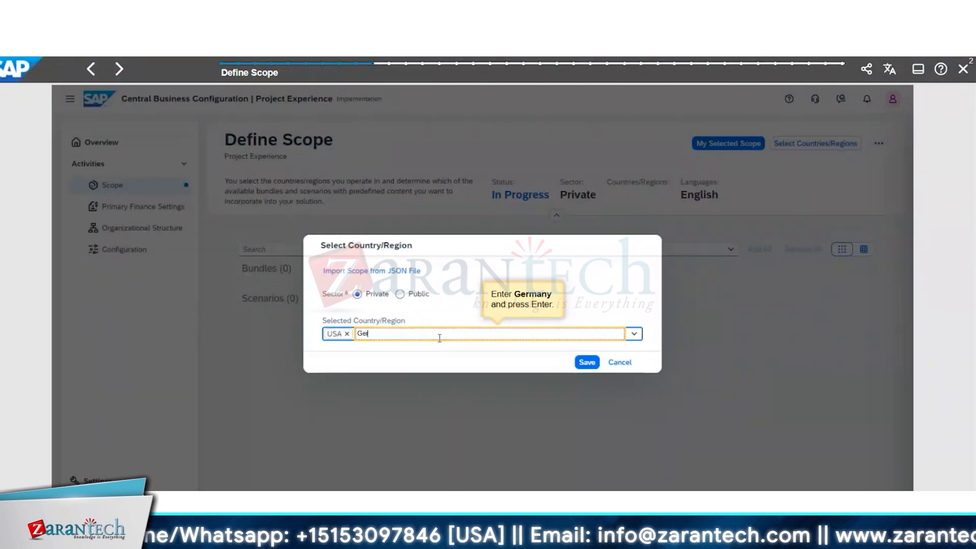
{"action": "type", "text": "any"}
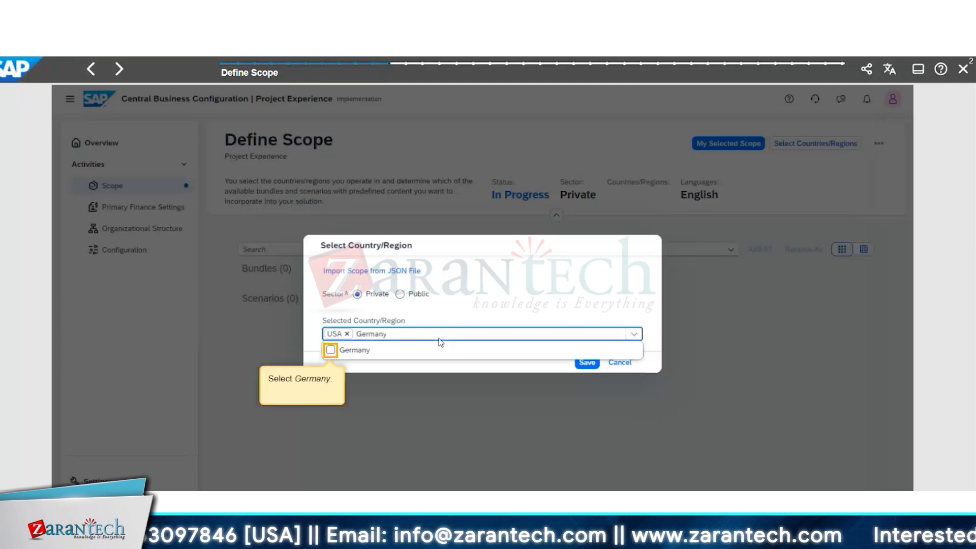
{"action": "left_click", "coordinate": [333, 351]}
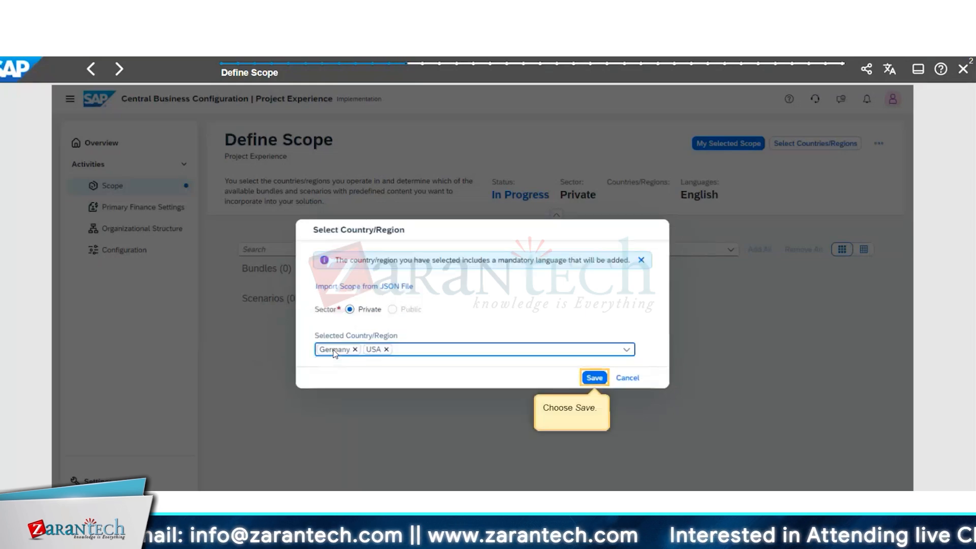
{"action": "left_click", "coordinate": [599, 379]}
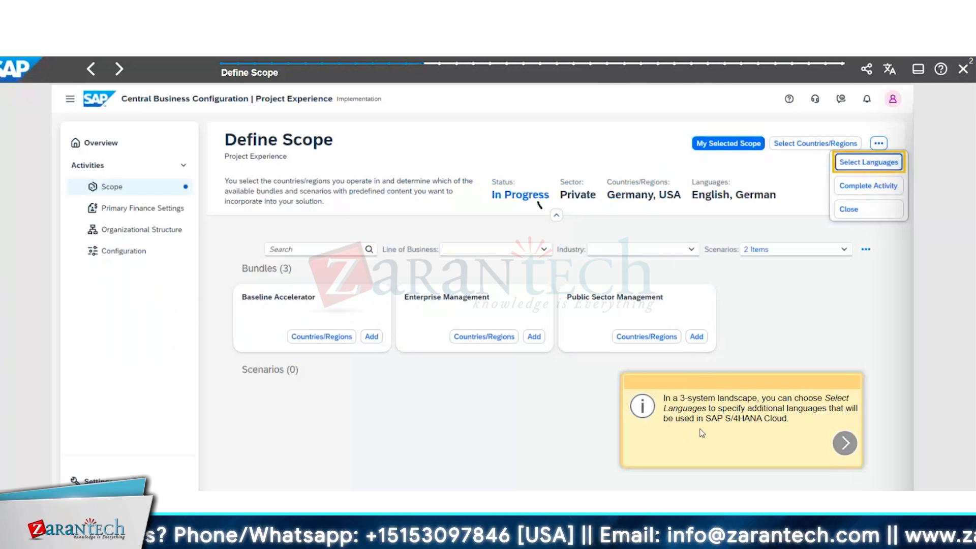
- Advance past the language and available scope notes, add the Baseline Accelerator bundle to the scope, and continue past the bundle note
{"action": "left_click", "coordinate": [845, 444]}
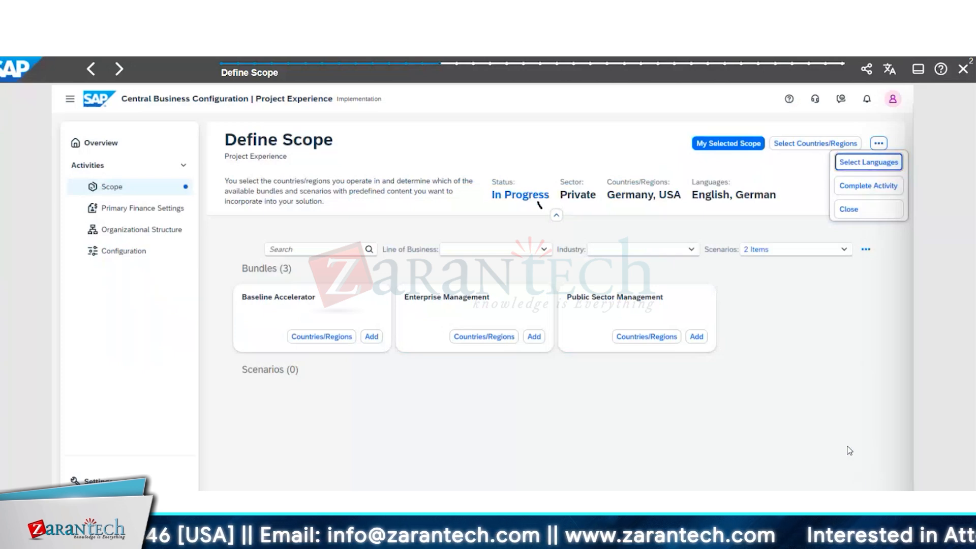
{"action": "left_click", "coordinate": [862, 167]}
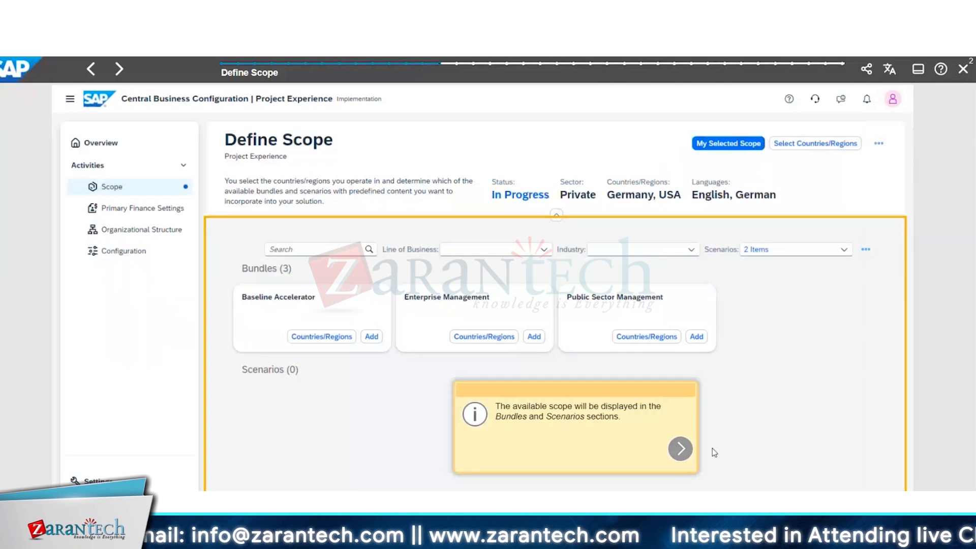
{"action": "left_click", "coordinate": [687, 447]}
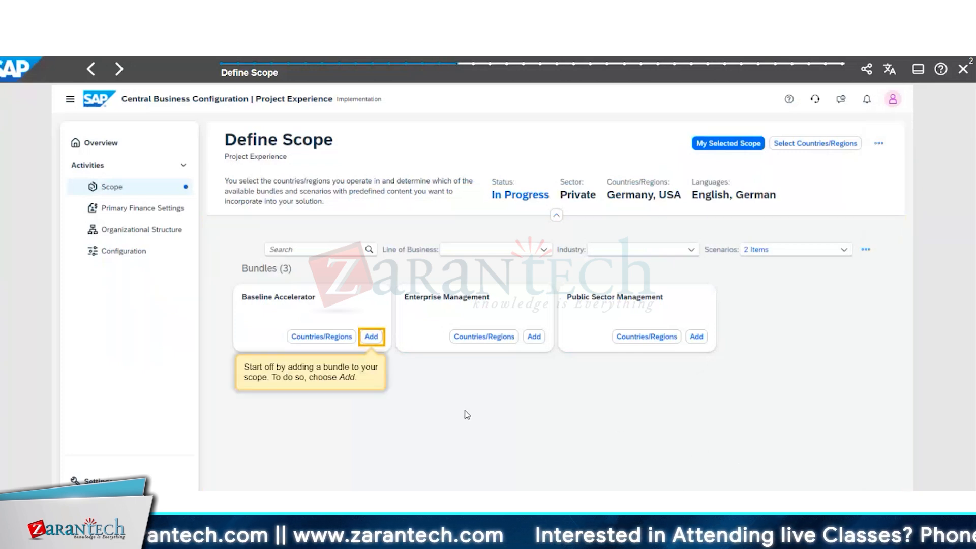
{"action": "left_click", "coordinate": [373, 337]}
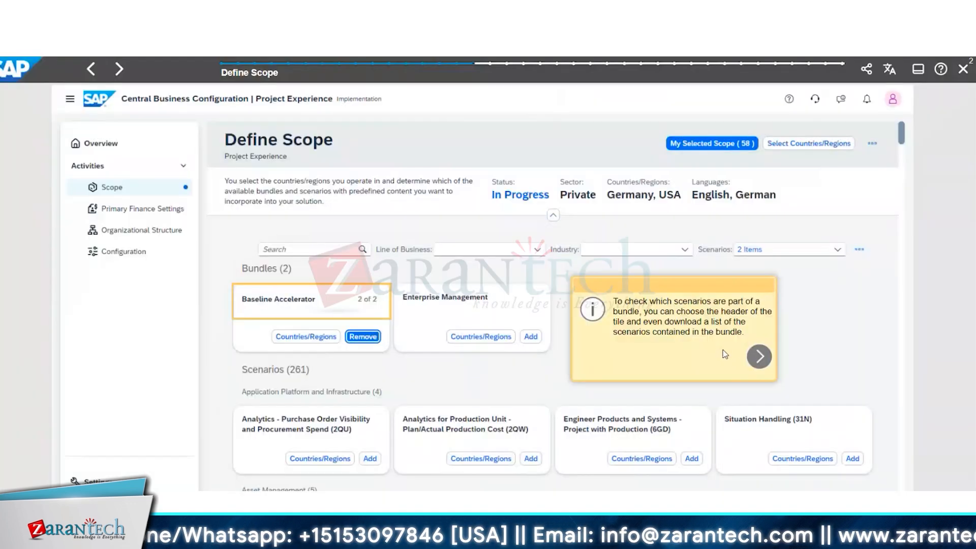
{"action": "left_click", "coordinate": [765, 356]}
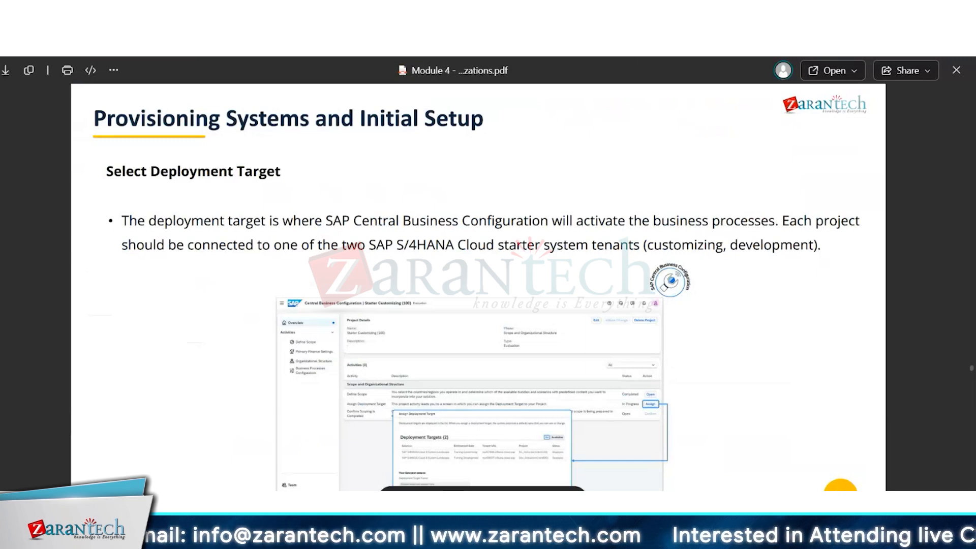
- Switch to Central Business Configuration, examine the editable details of the DT_Zarantech1 deployment target without saving, and return to the Module 4 PDF
{"action": "key", "text": "alt+Tab"}
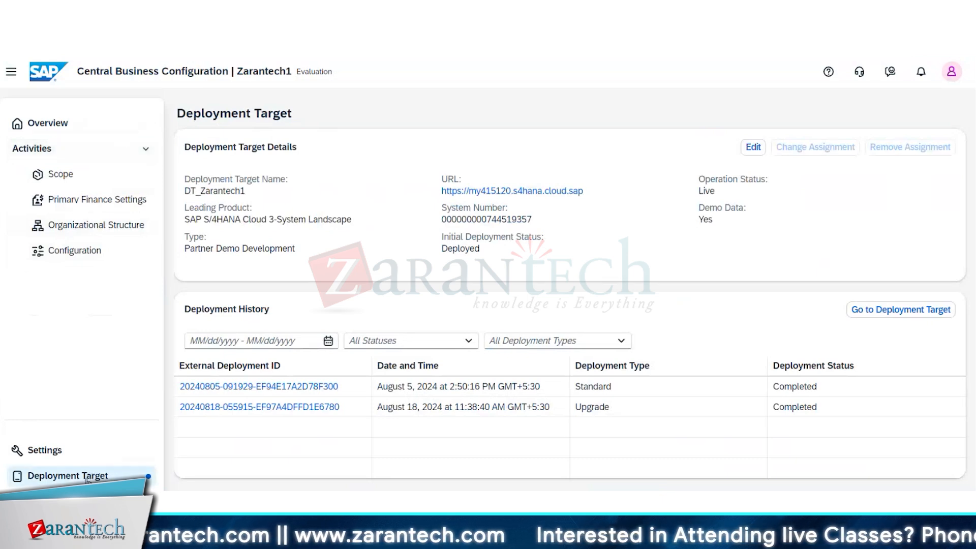
{"action": "left_click", "coordinate": [752, 147]}
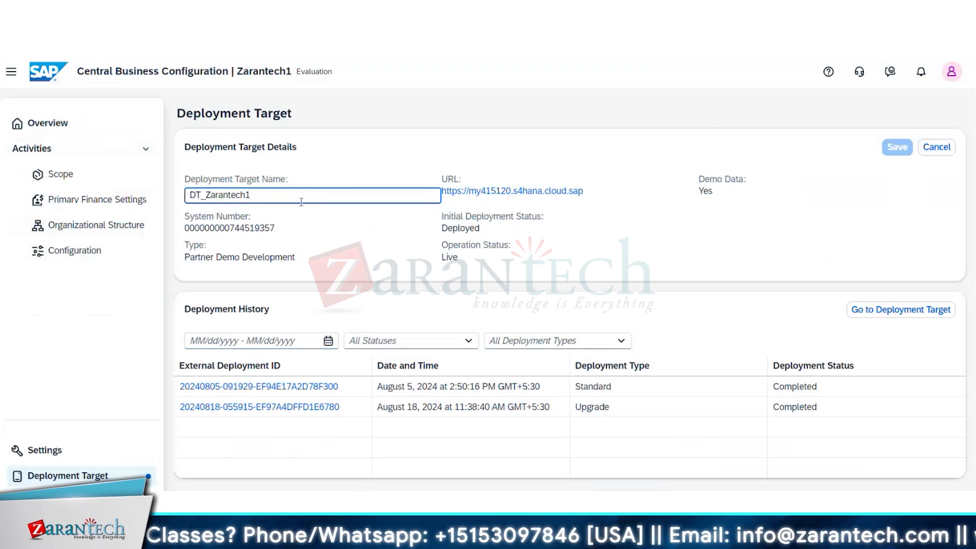
{"action": "left_click", "coordinate": [950, 148]}
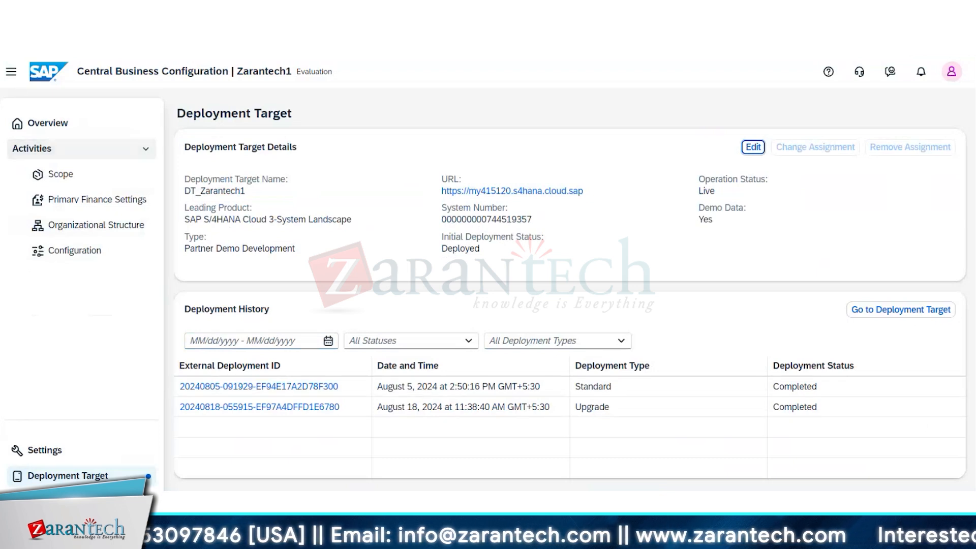
{"action": "key", "text": "alt+Tab"}
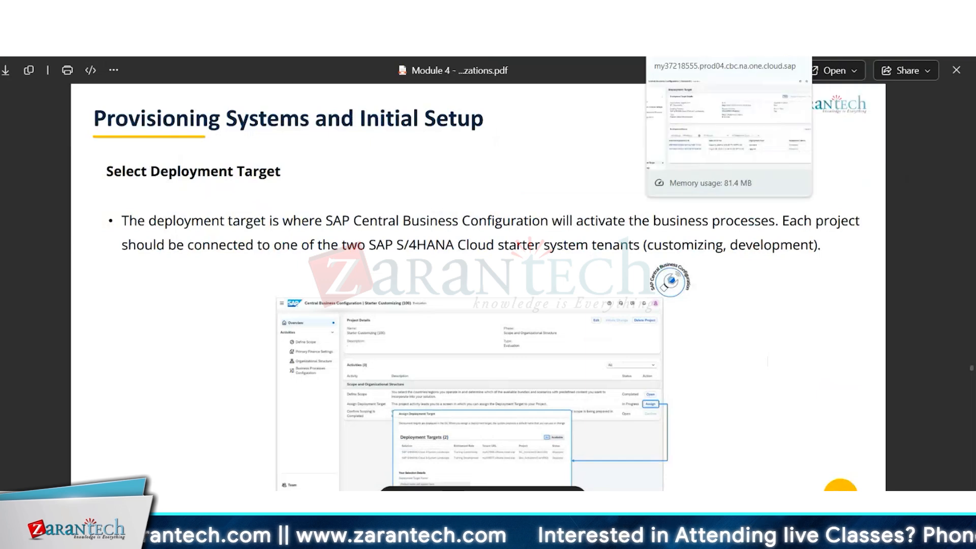
- Switch to Central Business Configuration and view the Assign Deployment Target activity from the Zarantech1 project overview
{"action": "left_click", "coordinate": [683, 26]}
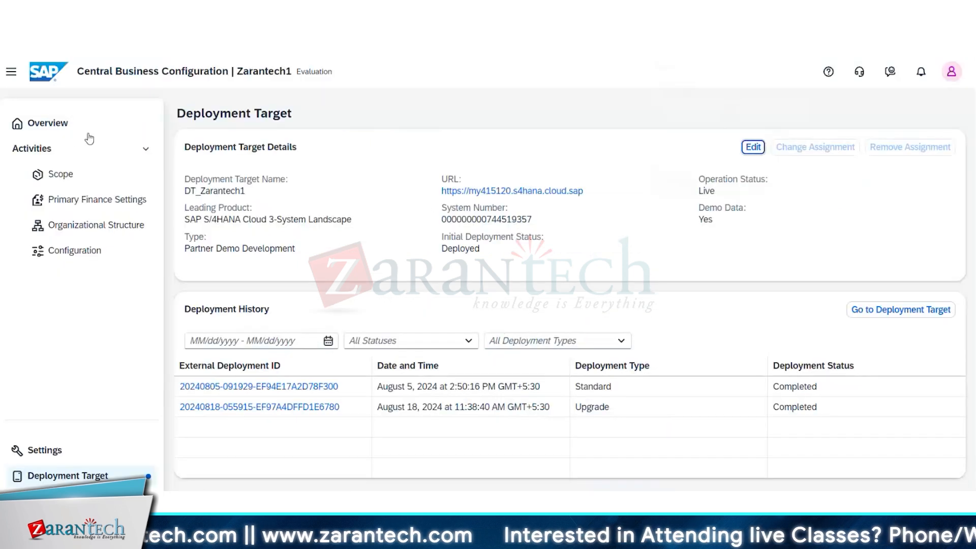
{"action": "left_click", "coordinate": [39, 127]}
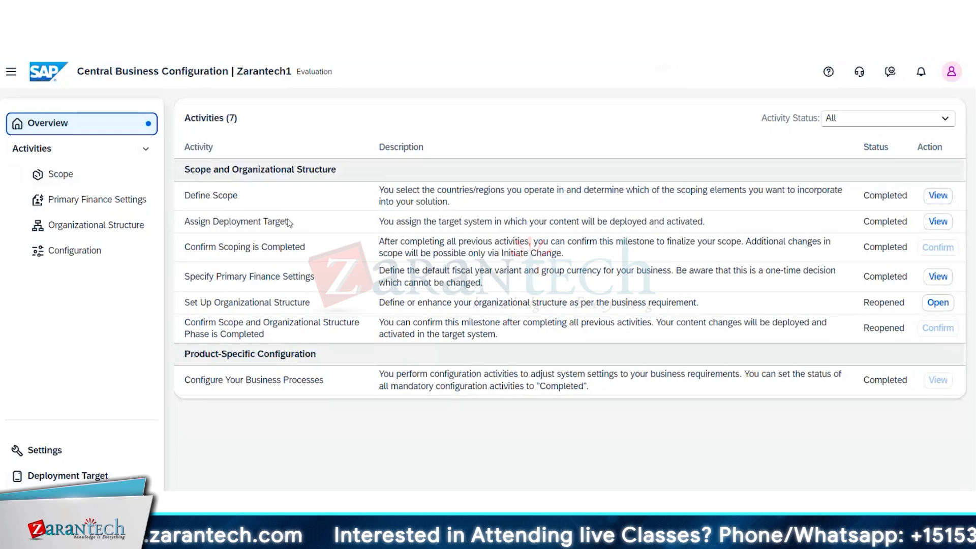
{"action": "left_click", "coordinate": [937, 221]}
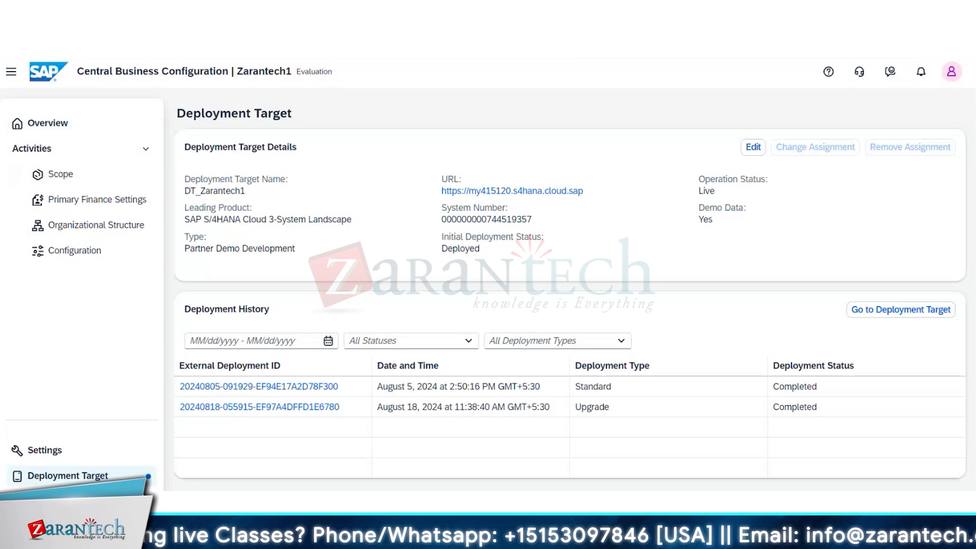
- Return to the Module 4 PDF and read the Confirm Scoping Milestone slide
{"action": "key", "text": "ctrl+Tab"}
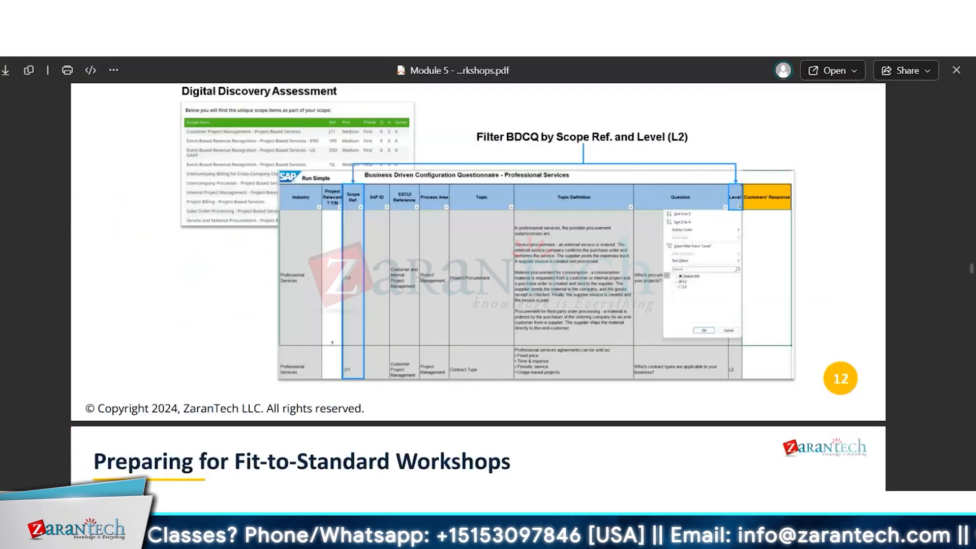
{"action": "key", "text": "ctrl+Tab"}
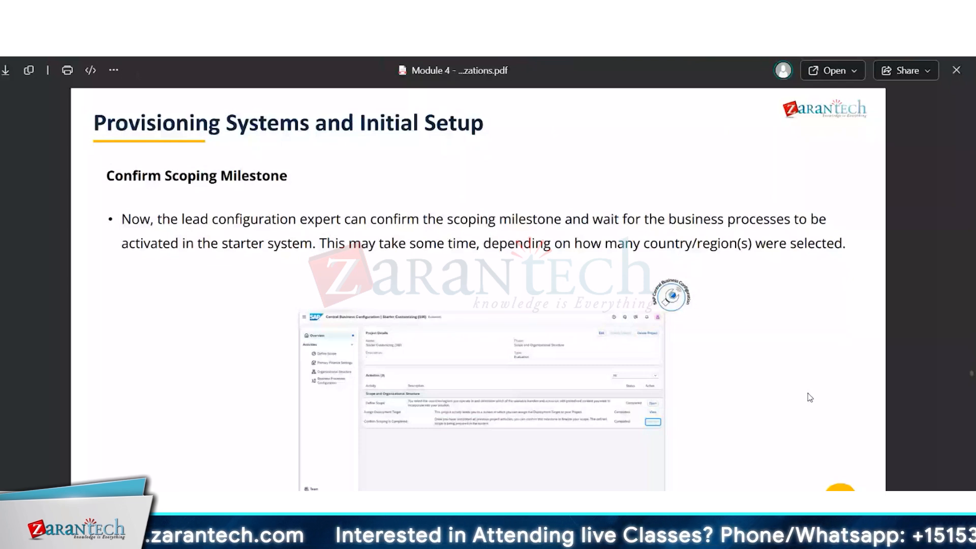
{"action": "scroll", "coordinate": [807, 393], "scroll_direction": "down", "scroll_amount": 1}
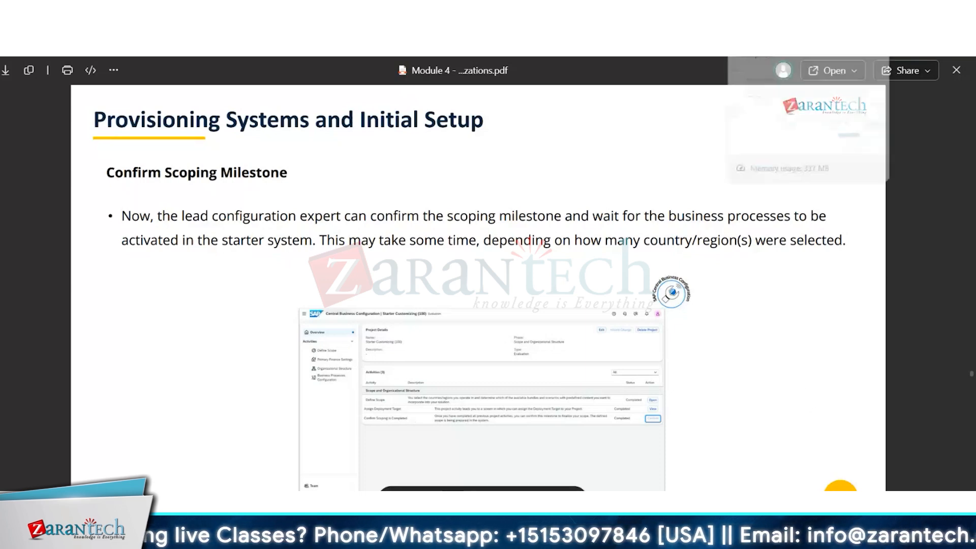
- Switch to Central Business Configuration, view the project's defined scope, and examine the Sales group among the business process configuration activities
{"action": "left_click", "coordinate": [762, 23]}
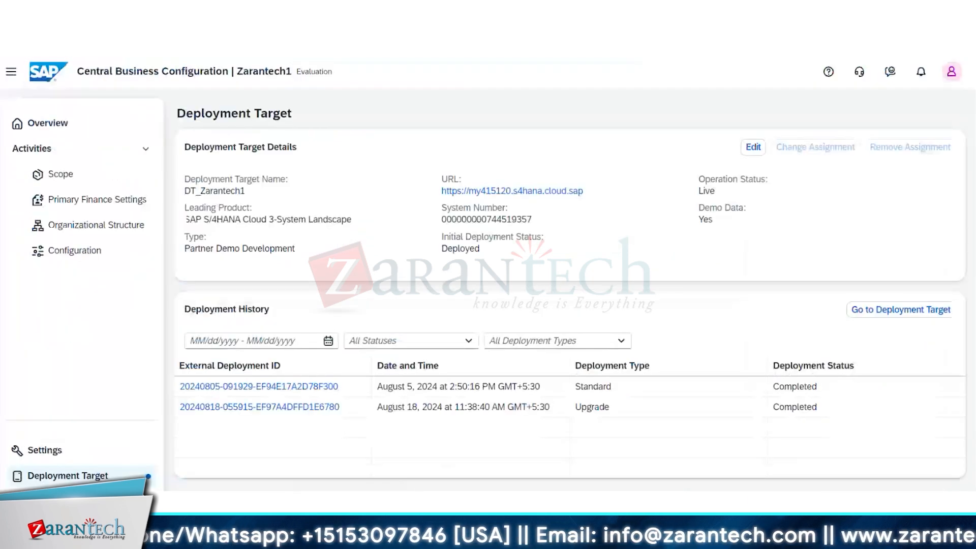
{"action": "left_click", "coordinate": [65, 174]}
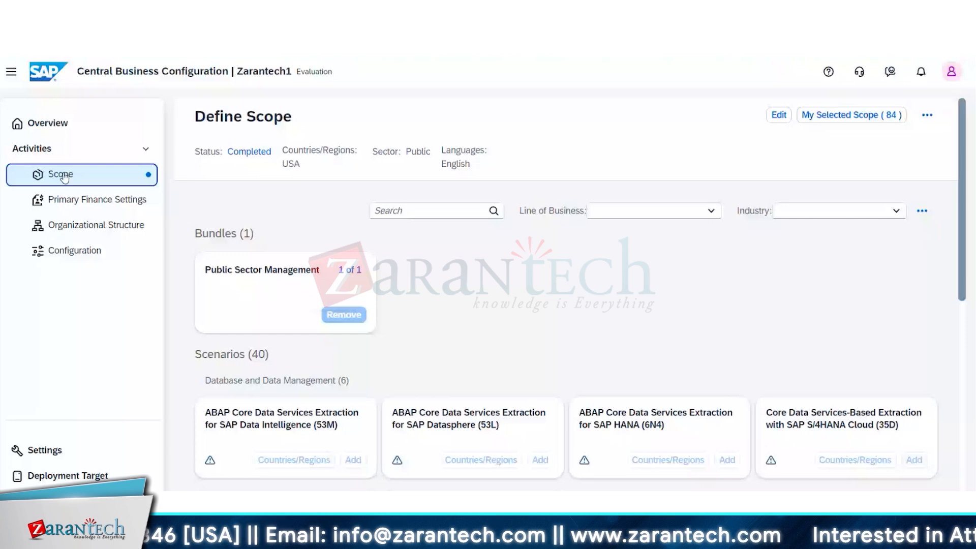
{"action": "left_click", "coordinate": [72, 253]}
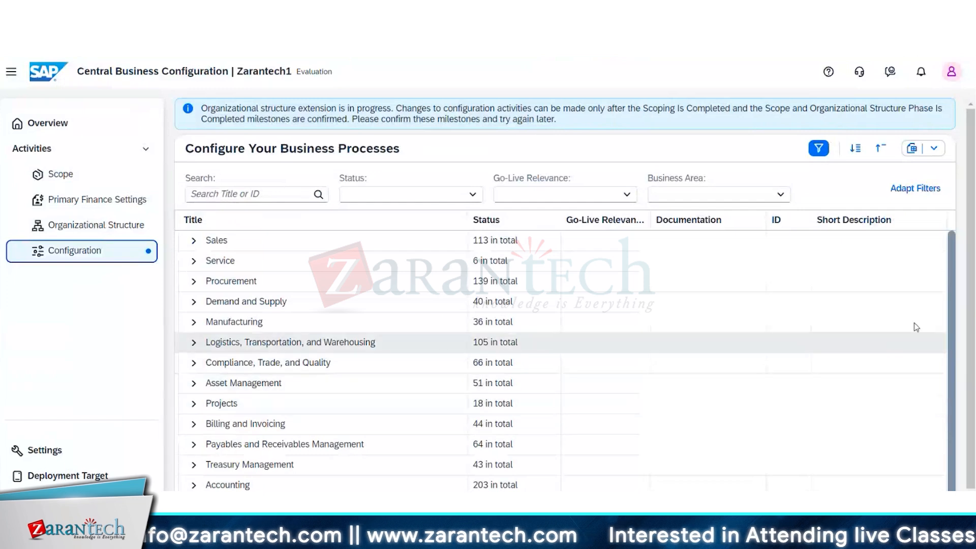
{"action": "left_click", "coordinate": [618, 240]}
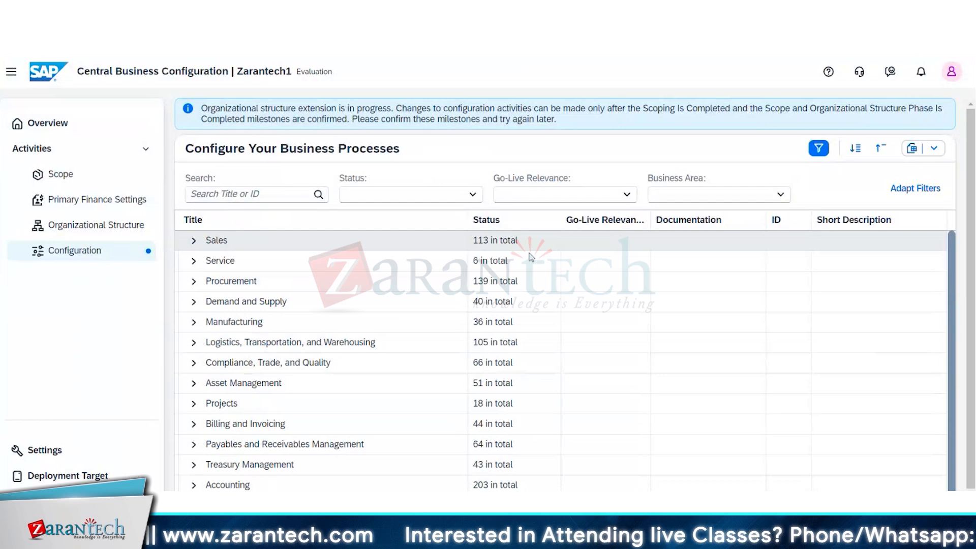
{"action": "left_click", "coordinate": [194, 240]}
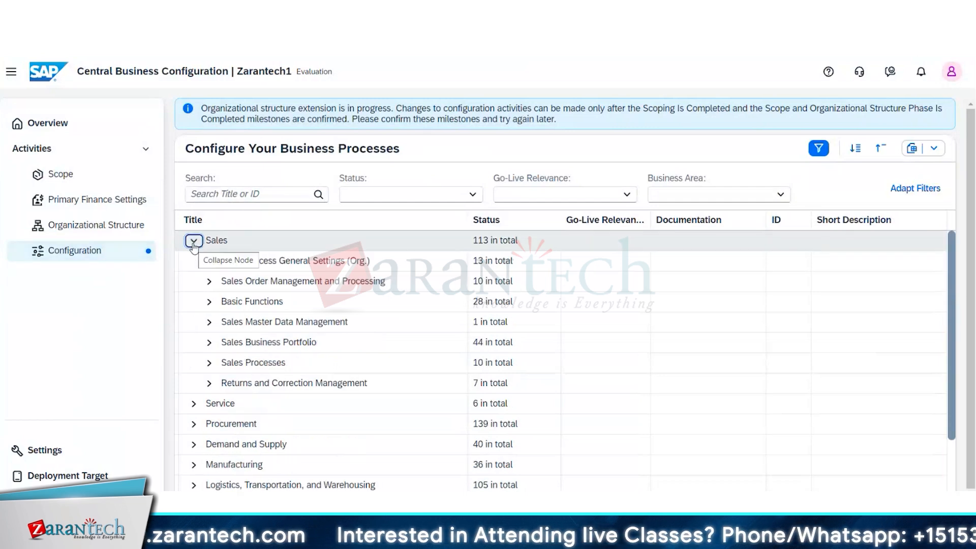
{"action": "left_click", "coordinate": [193, 241]}
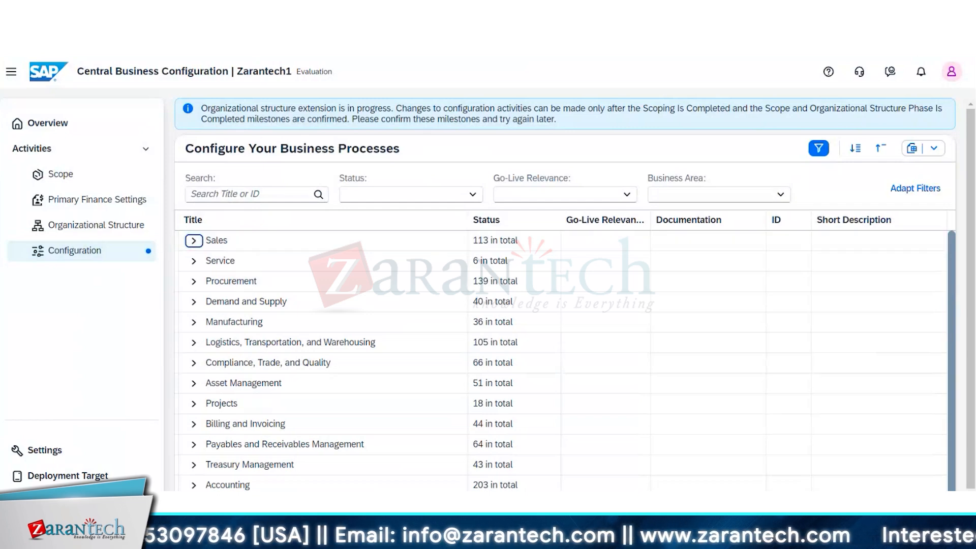
- Check the Confirm Scoping Milestone slide against the Zarantech1 project's overview of scoping and organizational structure activities
{"action": "key", "text": "alt+Tab"}
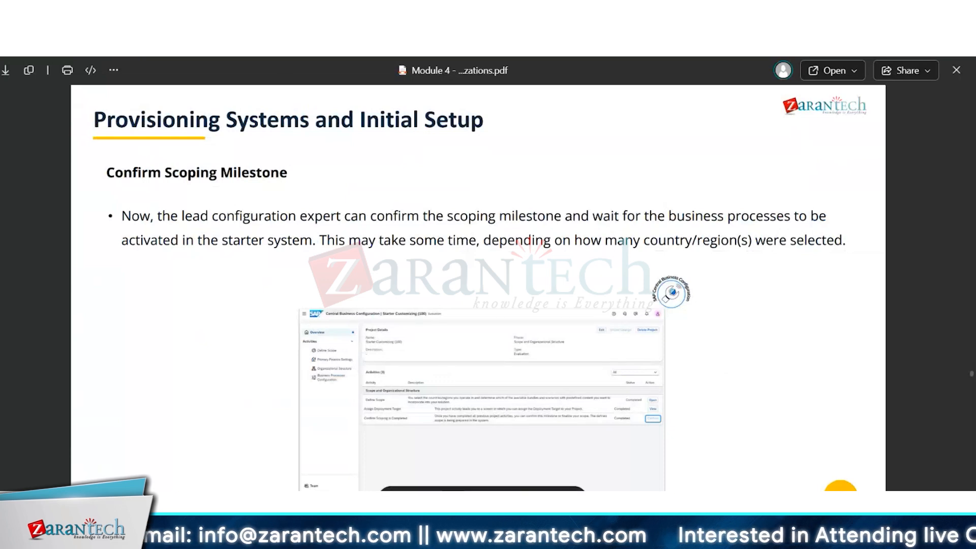
{"action": "key", "text": "alt+Tab"}
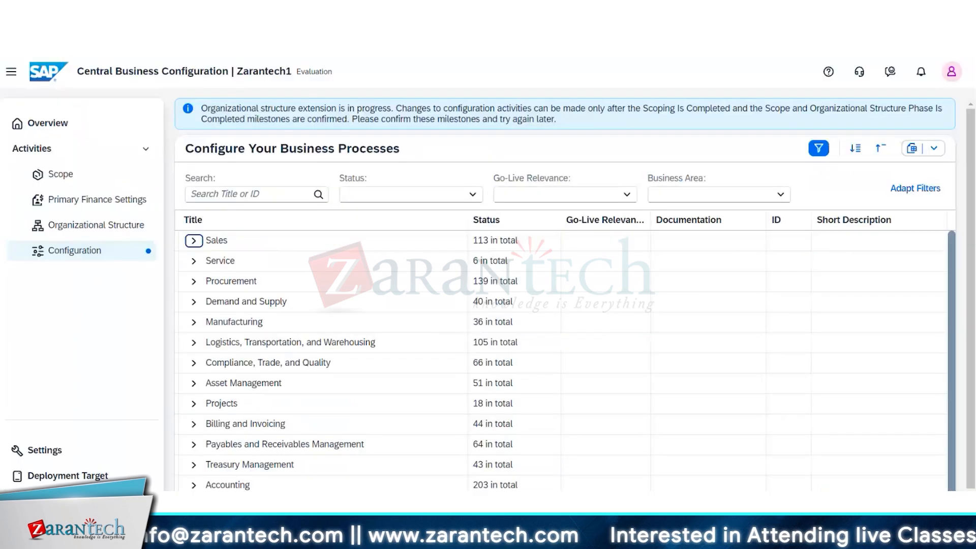
{"action": "left_click", "coordinate": [37, 128]}
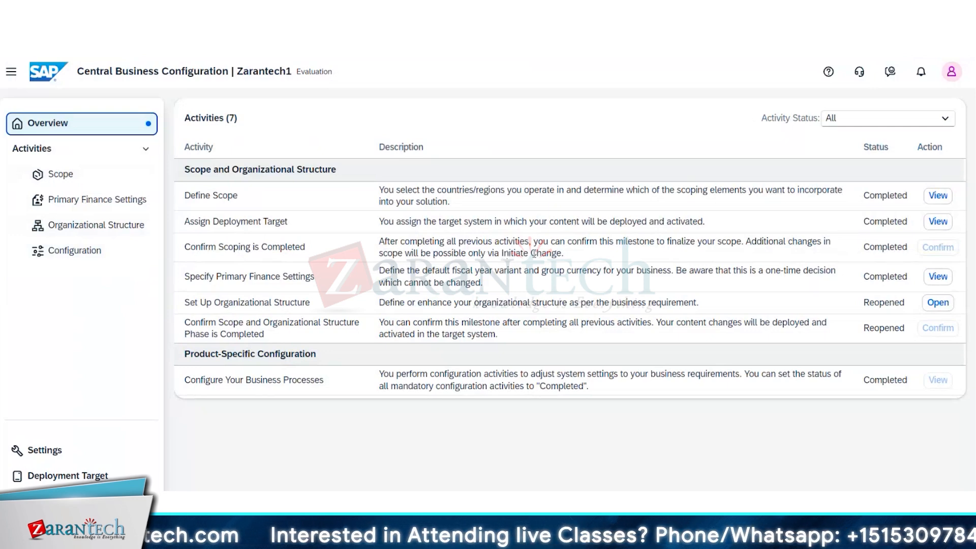
{"action": "left_click", "coordinate": [635, 23]}
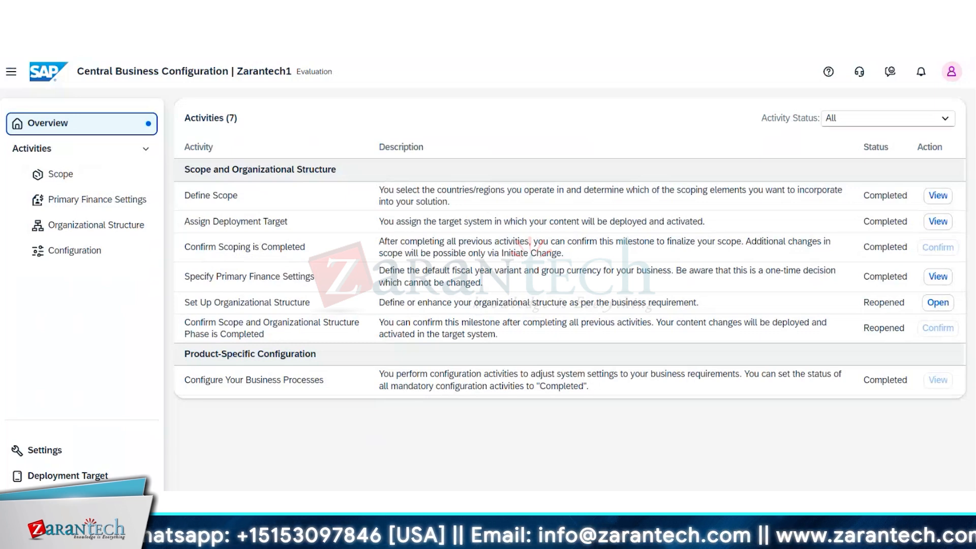
- Return to the Module 4 PDF and advance to the Specify Primary Finance Settings slide
{"action": "key", "text": "alt+Tab"}
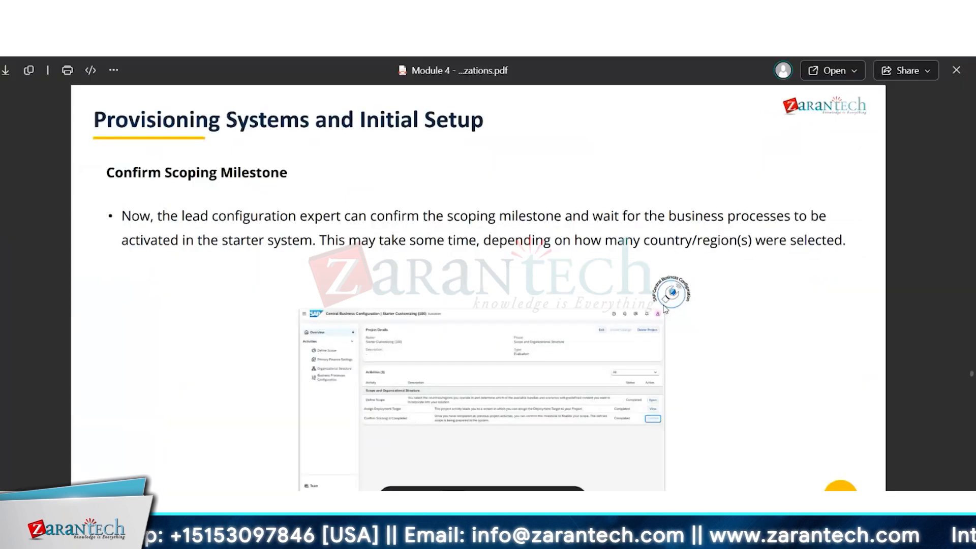
{"action": "scroll", "coordinate": [720, 391], "scroll_direction": "down", "scroll_amount": 2}
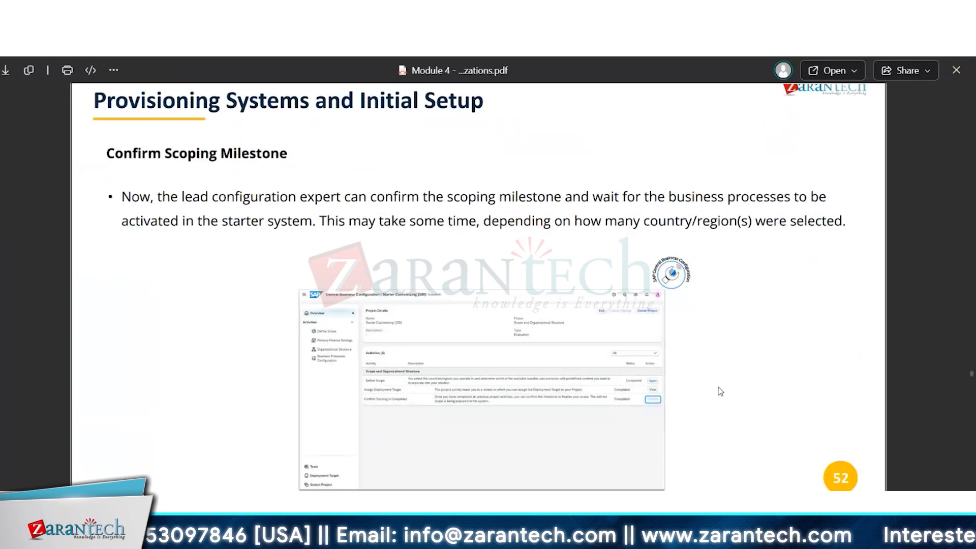
{"action": "scroll", "coordinate": [720, 391], "scroll_direction": "down", "scroll_amount": 3}
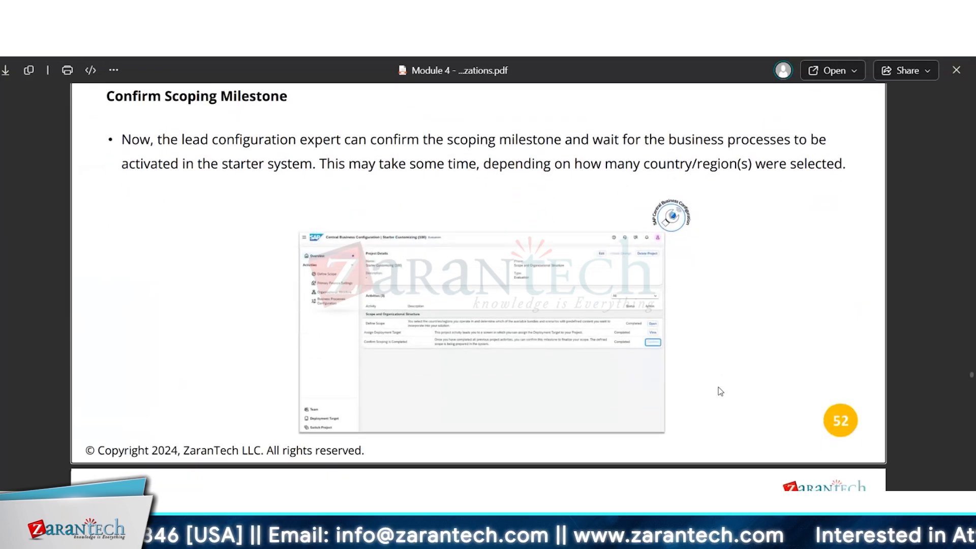
{"action": "scroll", "coordinate": [720, 391], "scroll_direction": "down", "scroll_amount": 10}
{"action": "scroll", "coordinate": [720, 391], "scroll_direction": "down", "scroll_amount": 1}
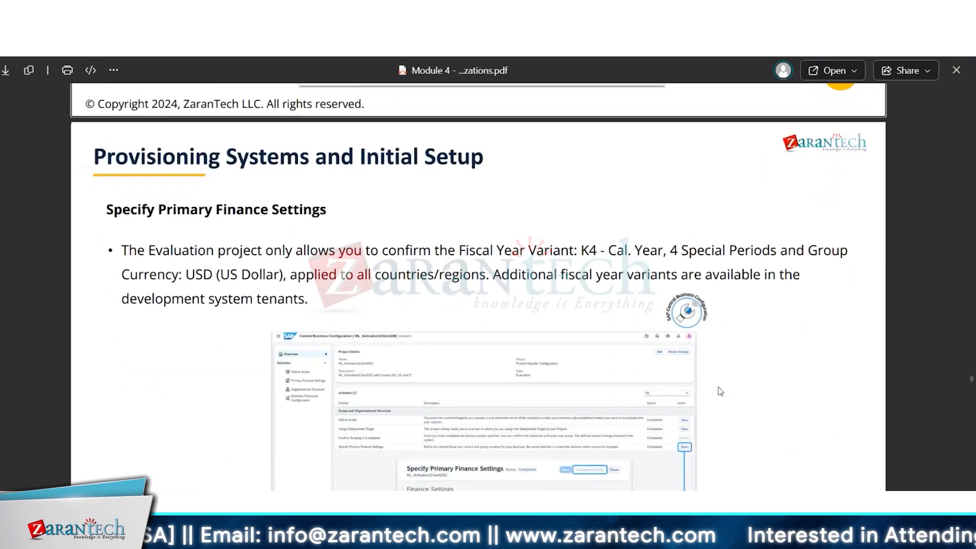
{"action": "scroll", "coordinate": [720, 391], "scroll_direction": "down", "scroll_amount": 2}
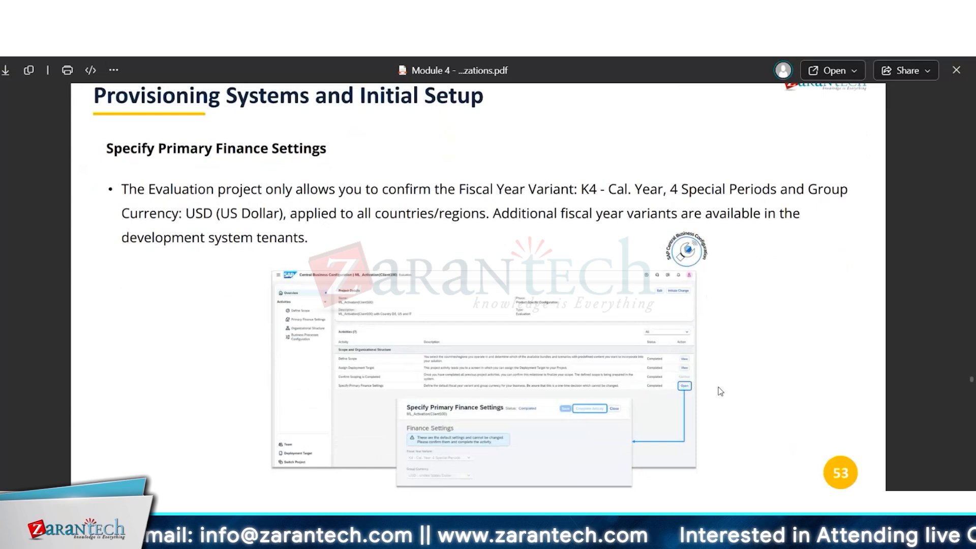
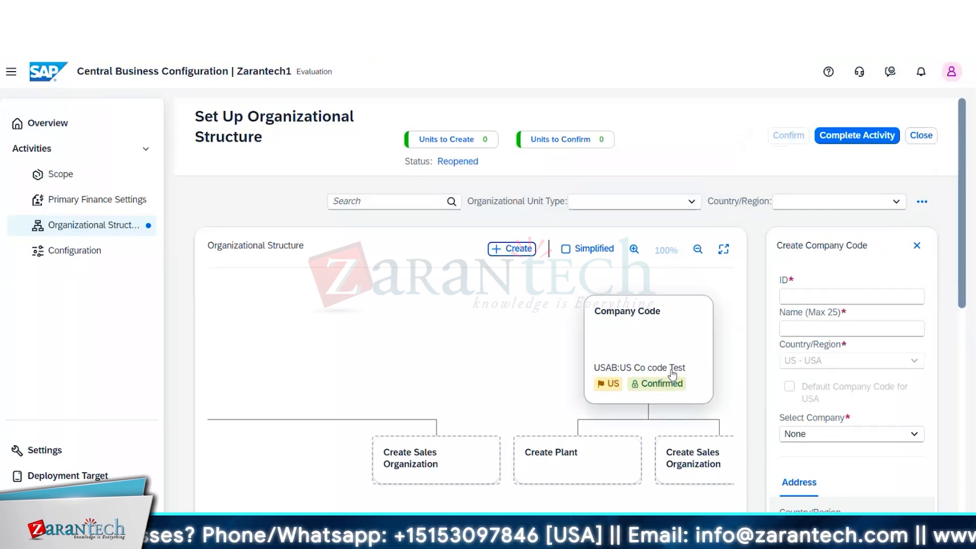
- Set the new company code's ID and name to 1000 and select 001710 - US Company as its company
{"action": "left_click", "coordinate": [802, 289]}
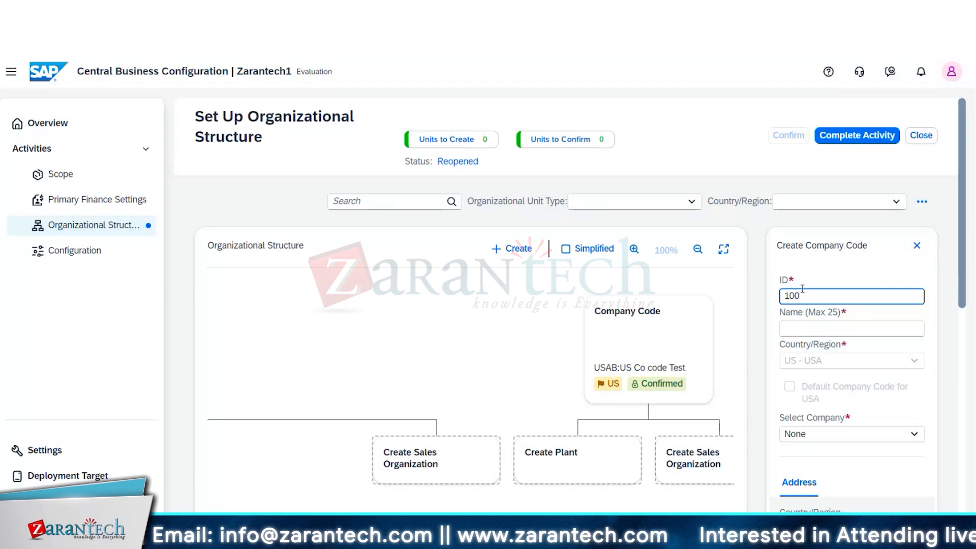
{"action": "left_click", "coordinate": [797, 331]}
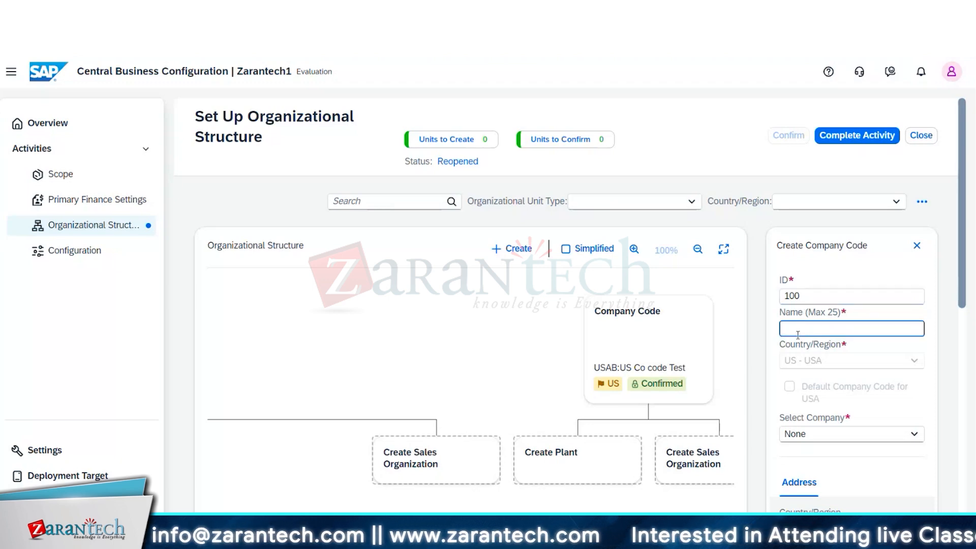
{"action": "type", "text": "100"}
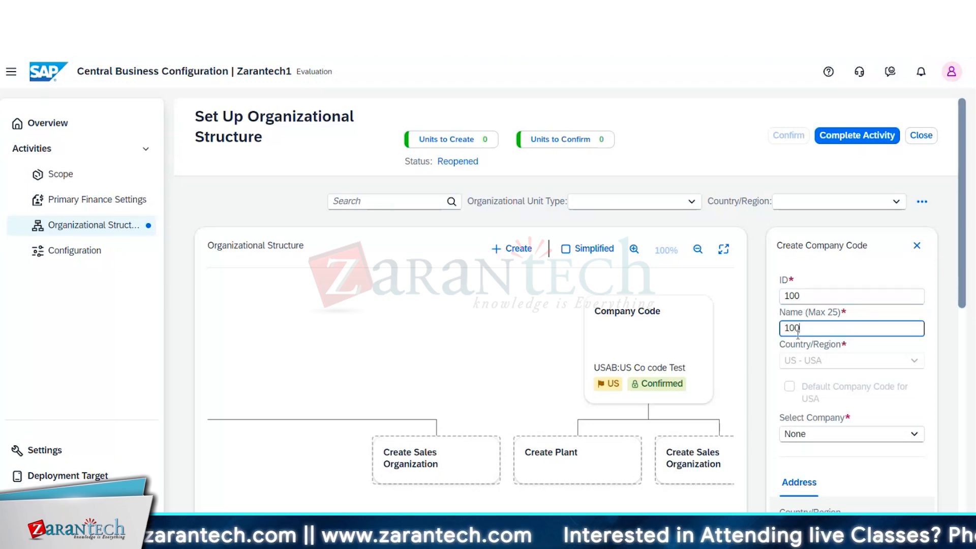
{"action": "left_click", "coordinate": [800, 299]}
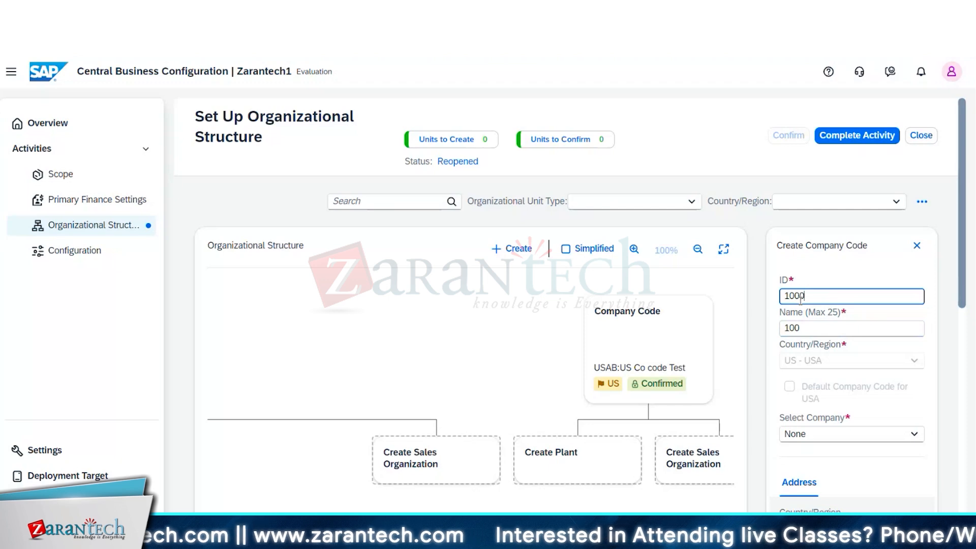
{"action": "left_click", "coordinate": [808, 327]}
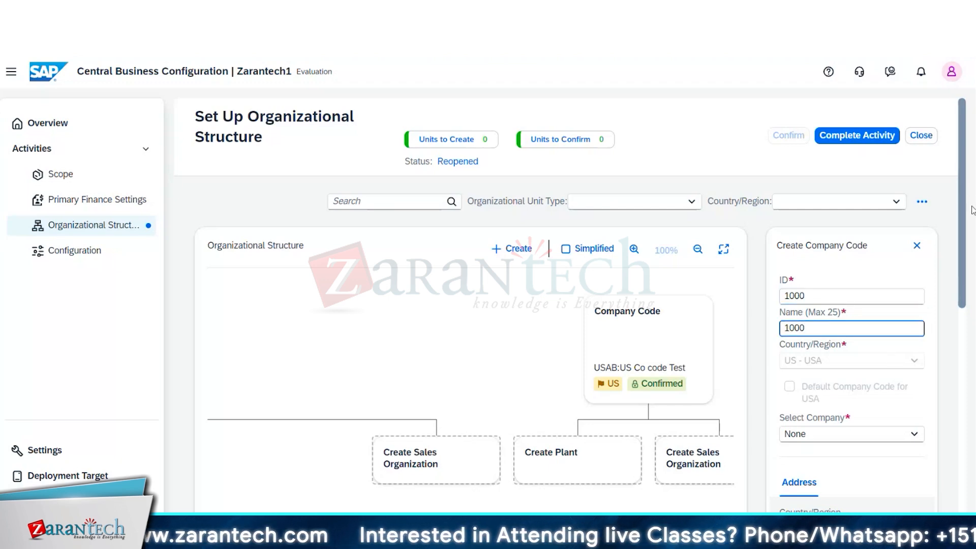
{"action": "left_click", "coordinate": [913, 434]}
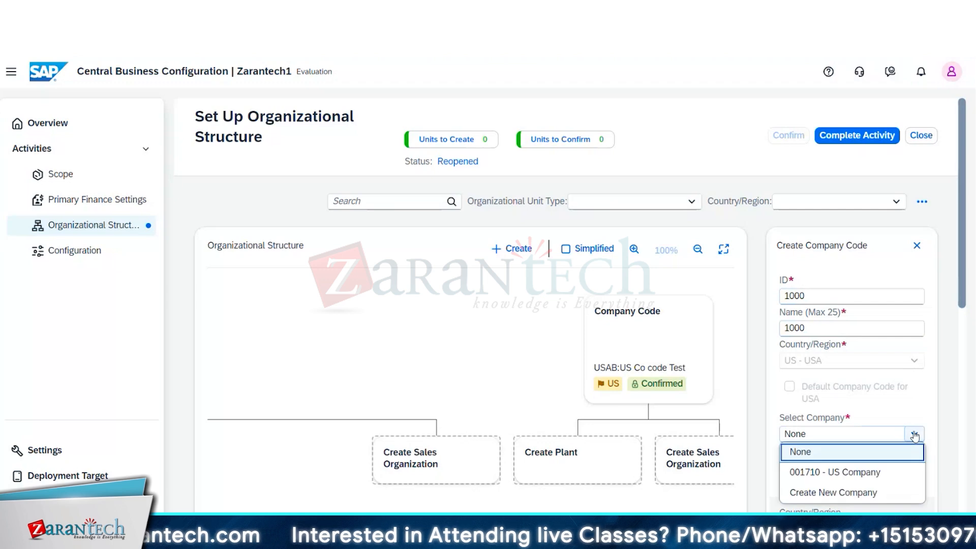
{"action": "left_click", "coordinate": [878, 472]}
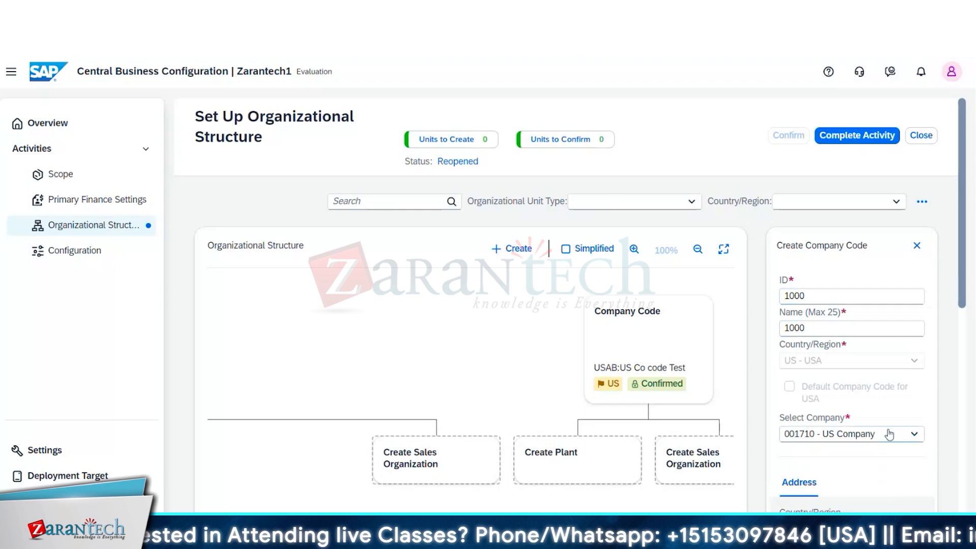
- Switch the company selection to a new company and try creating it with ID 1000, name AYC and country US - USA
{"action": "left_click", "coordinate": [913, 434]}
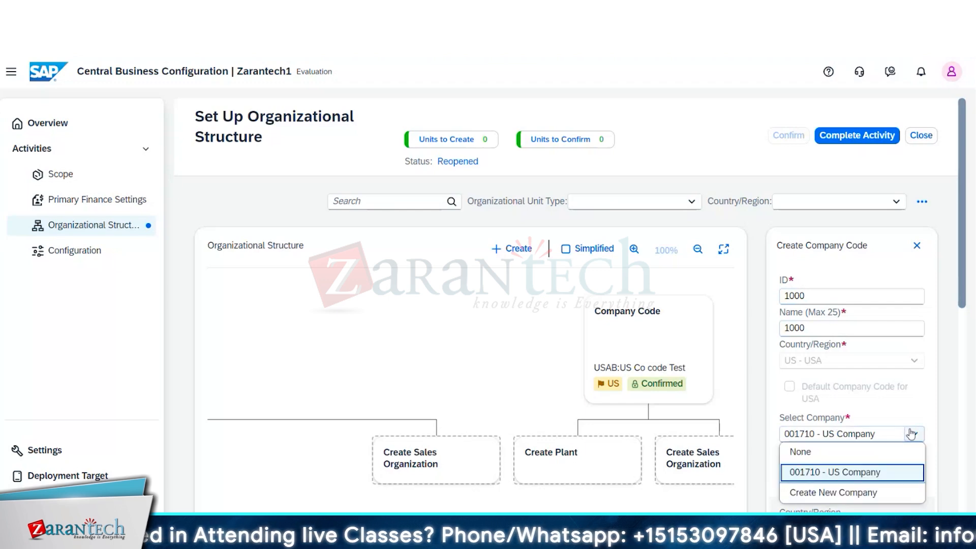
{"action": "left_click", "coordinate": [877, 492]}
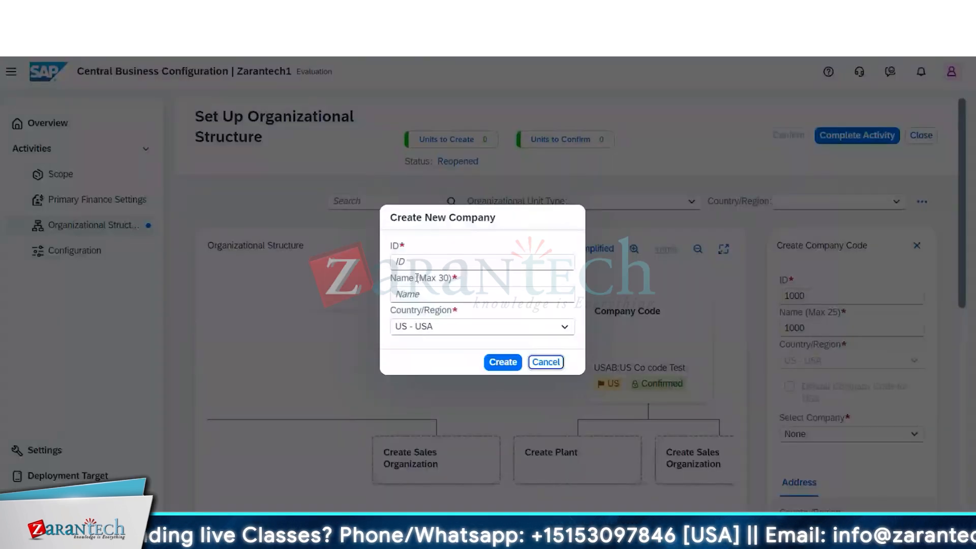
{"action": "left_click", "coordinate": [409, 263]}
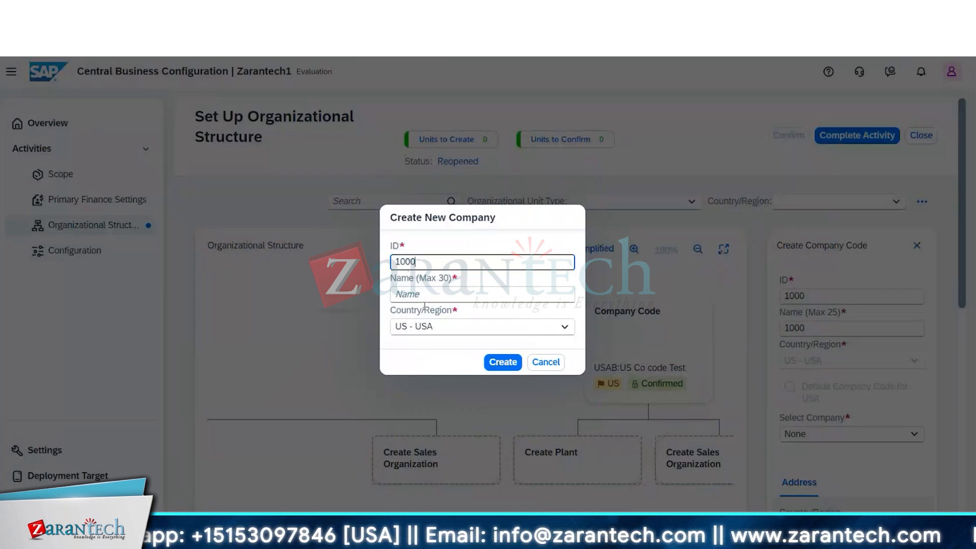
{"action": "left_click", "coordinate": [424, 295]}
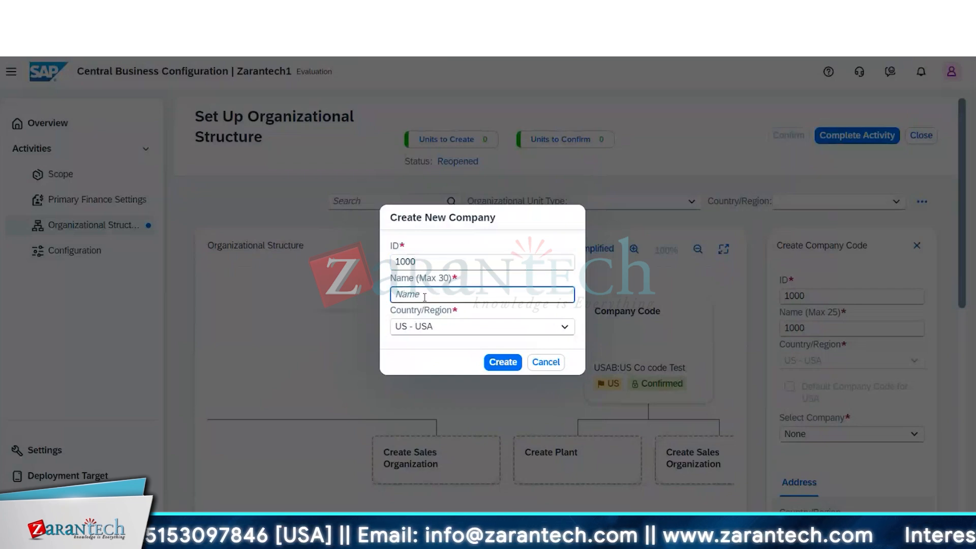
{"action": "type", "text": "AYC"}
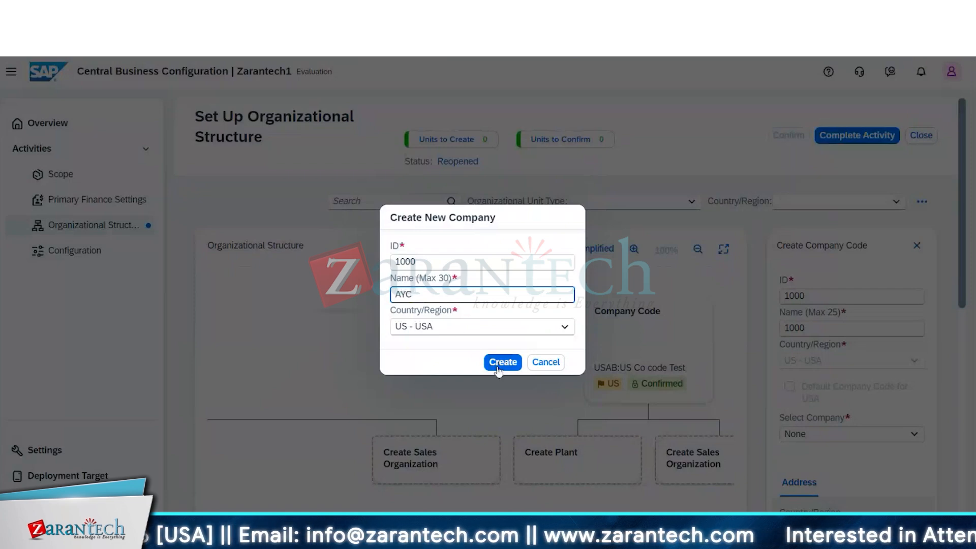
{"action": "left_click", "coordinate": [496, 329]}
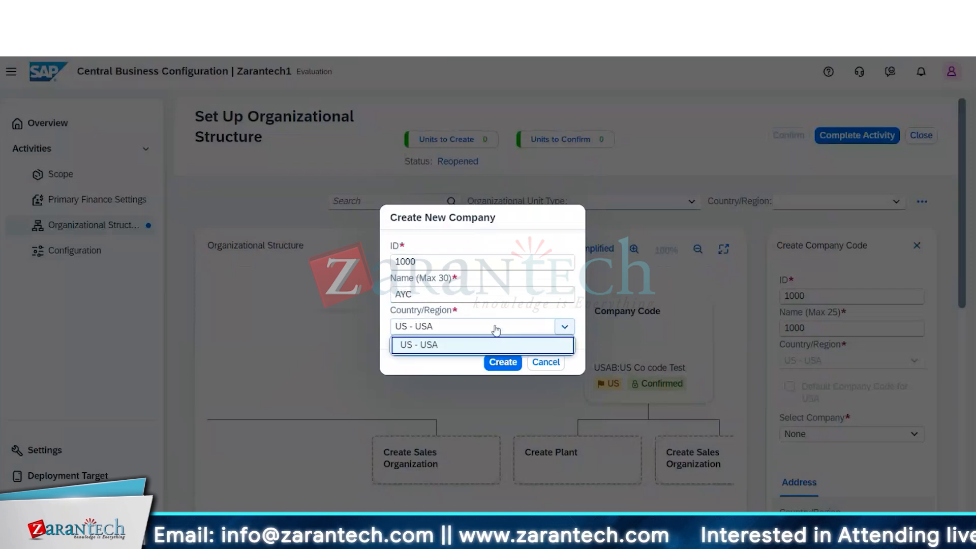
{"action": "left_click", "coordinate": [496, 329]}
{"action": "left_click", "coordinate": [502, 362]}
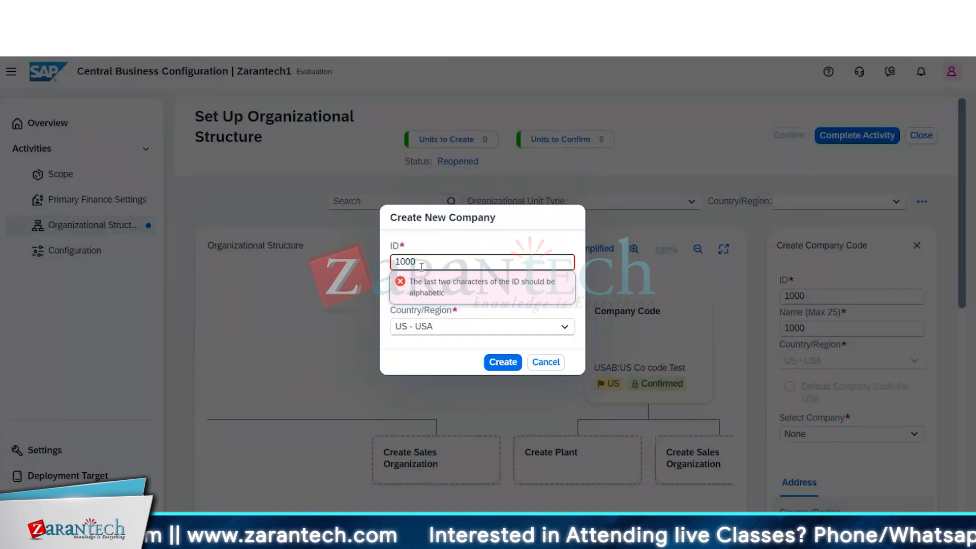
- Change the new company's ID to 1000AY and create the company
{"action": "key", "text": "BackSpace"}
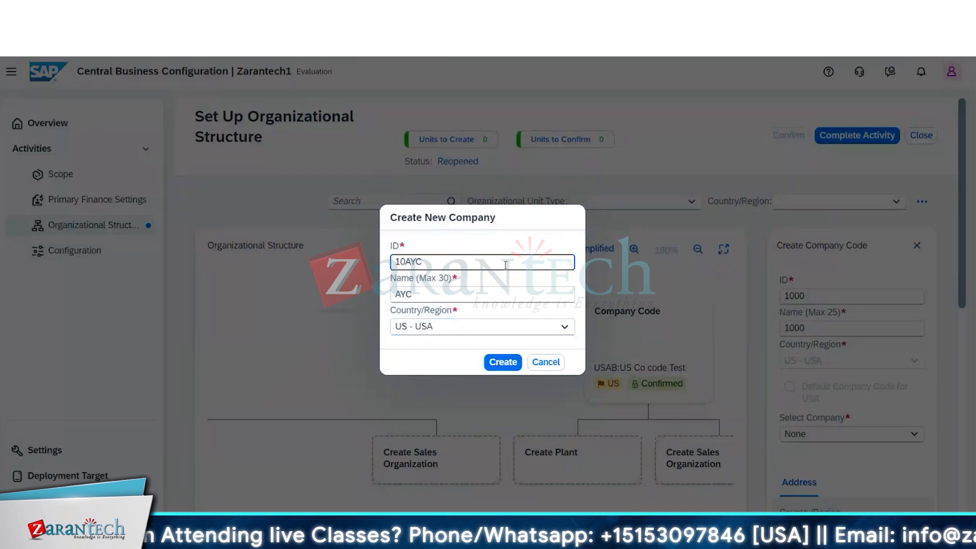
{"action": "key", "text": "BackSpace"}
{"action": "key", "text": "BackSpace"}
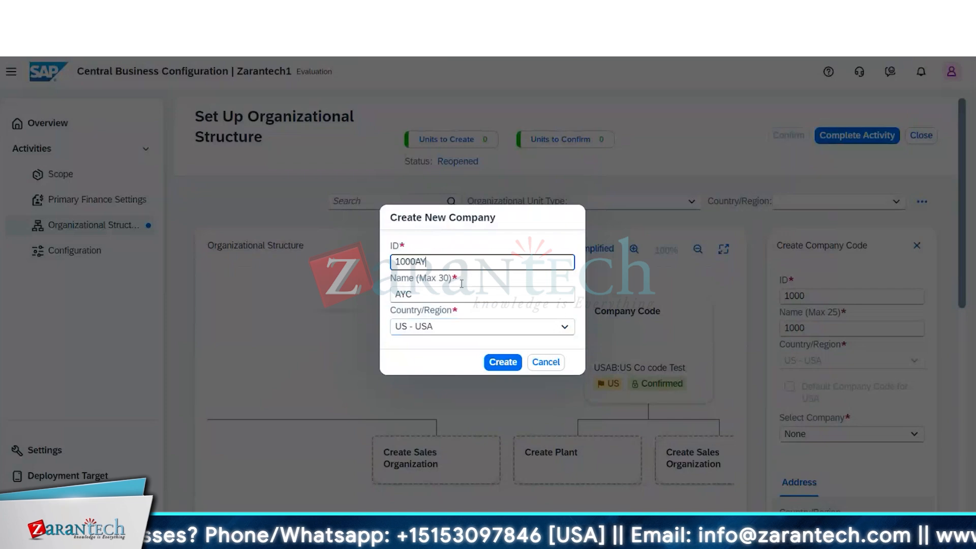
{"action": "left_click", "coordinate": [504, 366]}
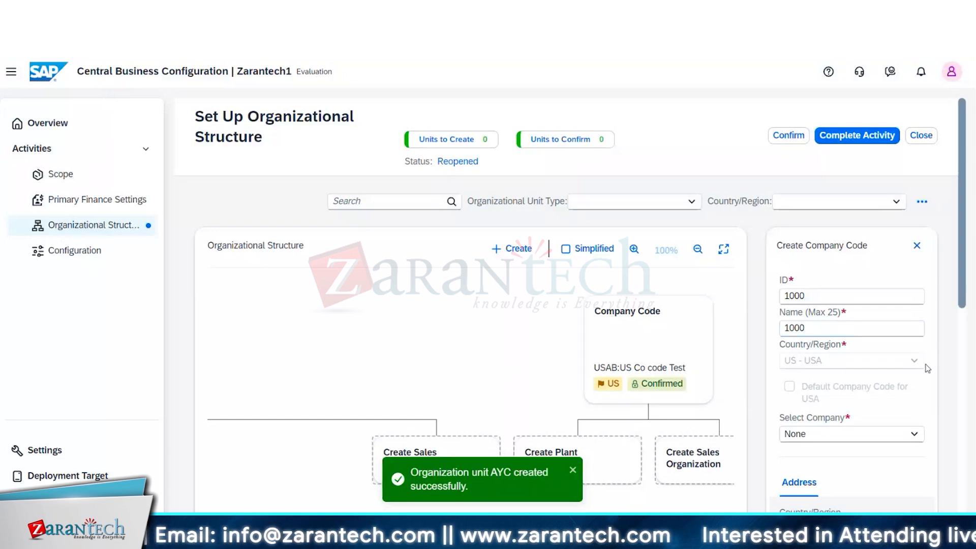
- Select 1000AY - AYC as the company for the new company code and try to create the code
{"action": "scroll", "coordinate": [962, 264], "scroll_direction": "down", "scroll_amount": 2}
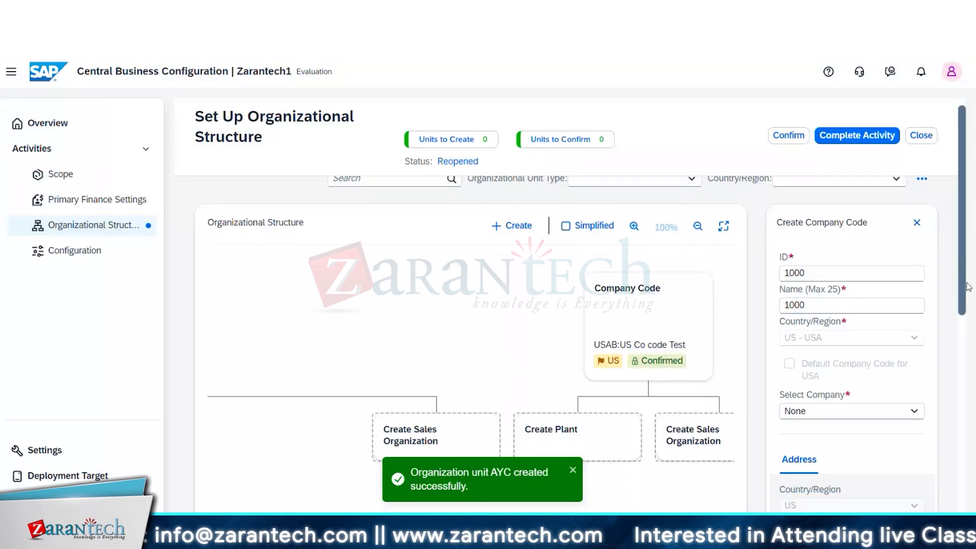
{"action": "left_click", "coordinate": [888, 373]}
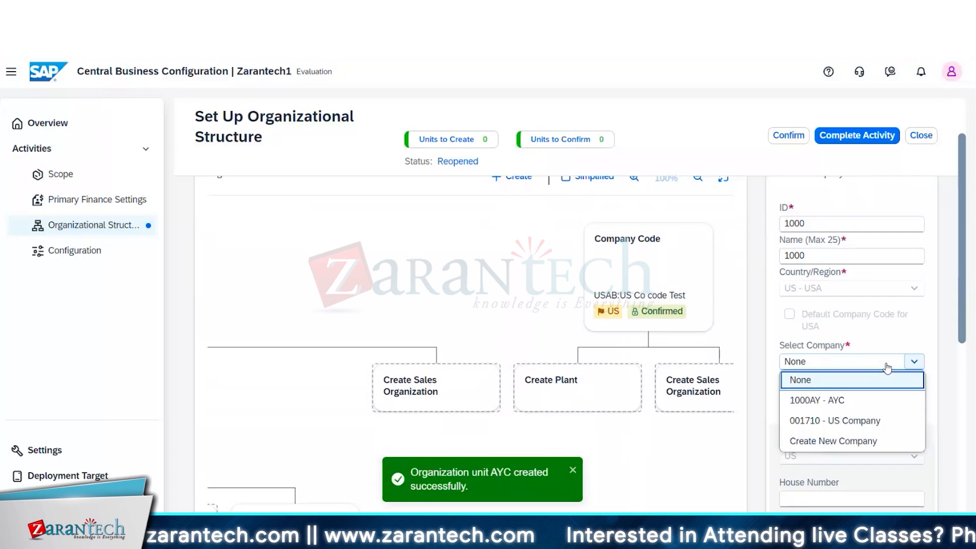
{"action": "left_click", "coordinate": [867, 402]}
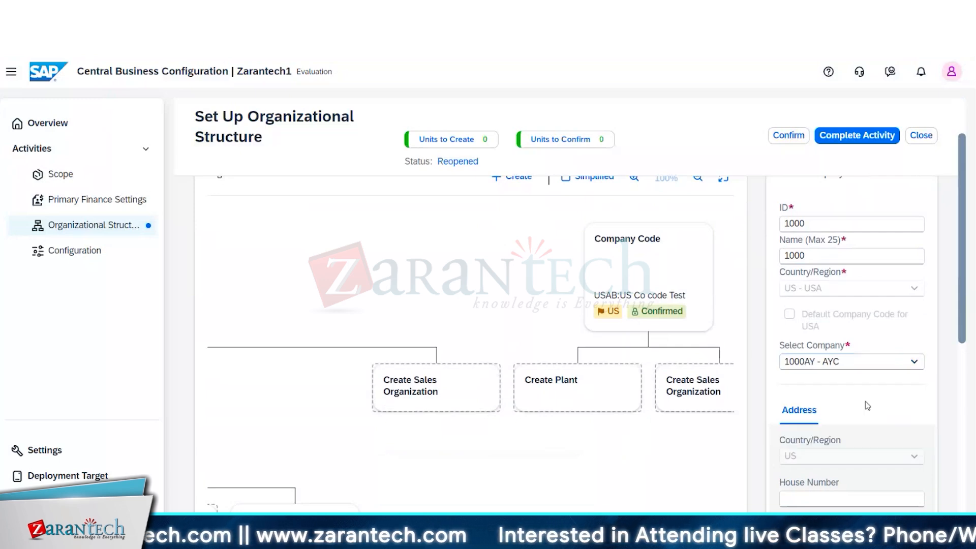
{"action": "left_click_drag", "start_coordinate": [963, 298], "coordinate": [973, 477]}
{"action": "left_click", "coordinate": [869, 500]}
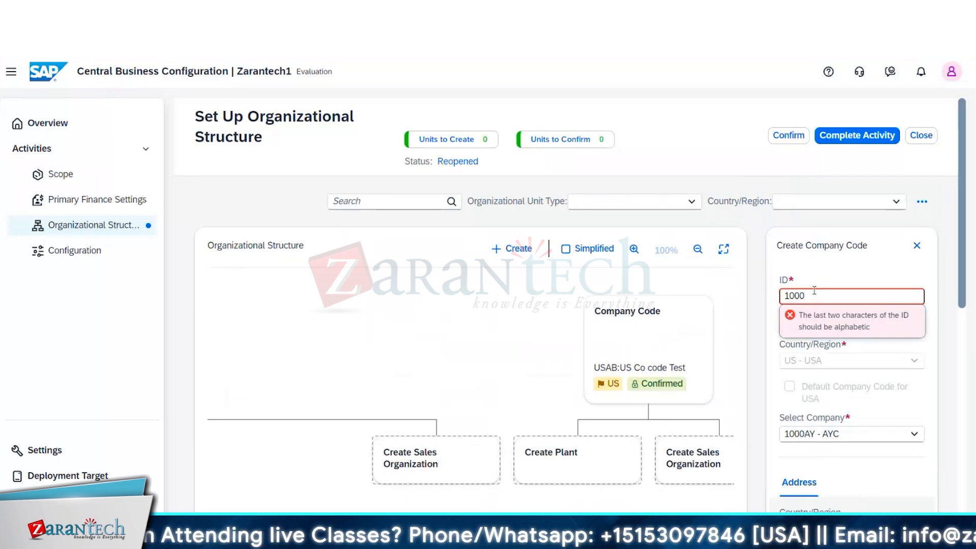
{"action": "left_click", "coordinate": [887, 347]}
- Change the new company code's name to 1000AYC and its ID to AYC
{"action": "left_click", "coordinate": [814, 324]}
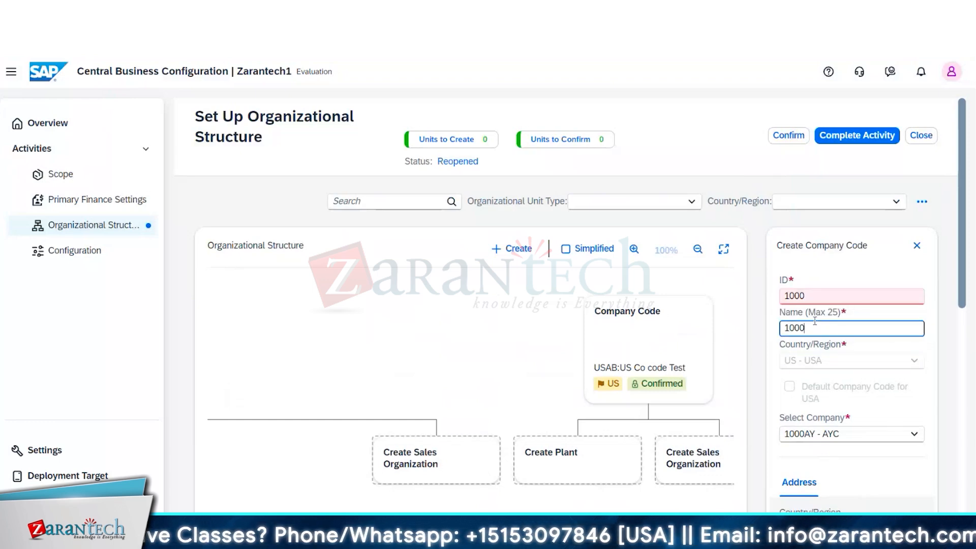
{"action": "type", "text": "A"}
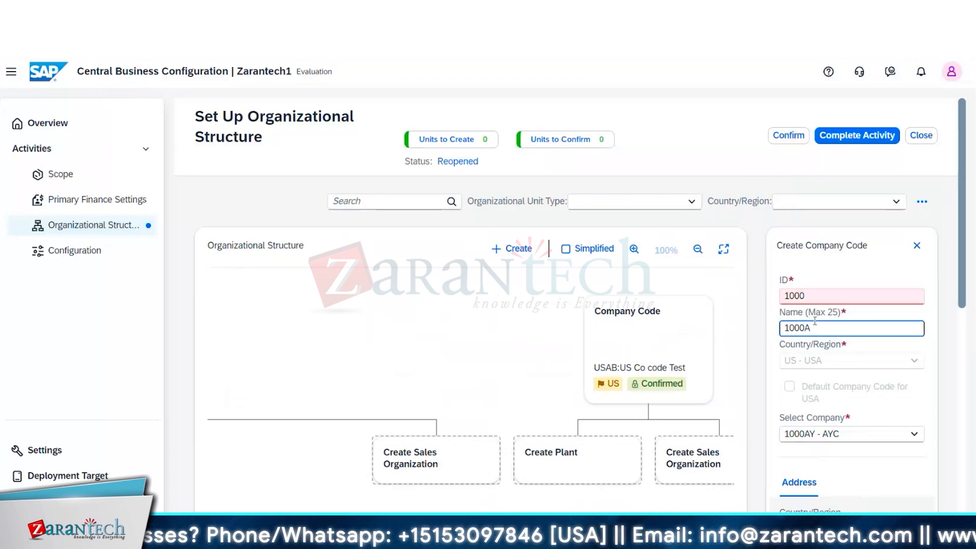
{"action": "type", "text": "YC"}
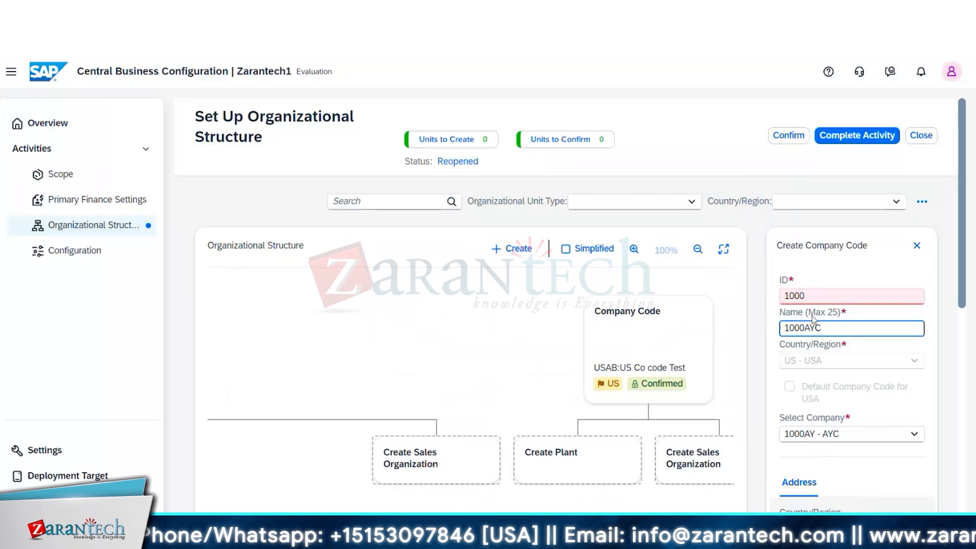
{"action": "left_click", "coordinate": [808, 294]}
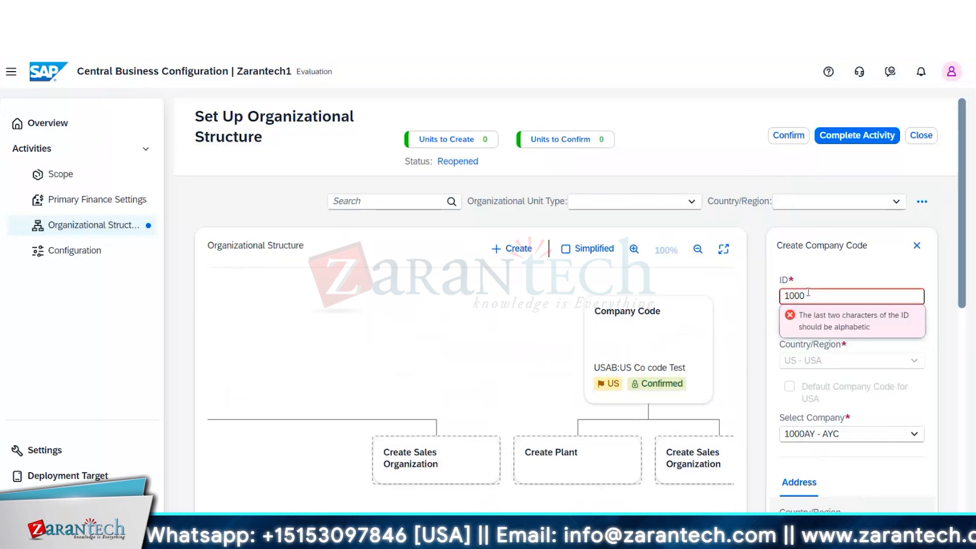
{"action": "key", "text": "BackSpace"}
{"action": "key", "text": "BackSpace"}
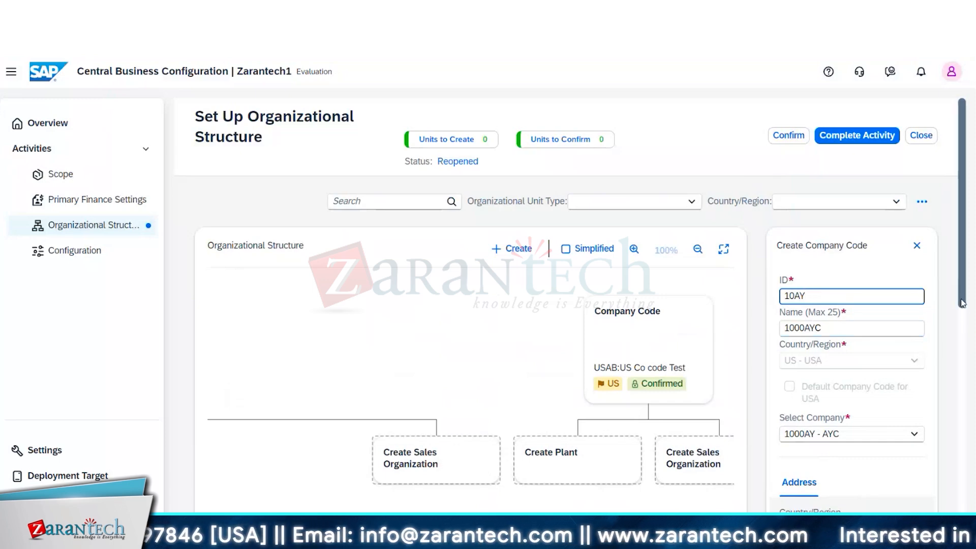
{"action": "type", "text": "AY"}
{"action": "key", "text": "BackSpace"}
{"action": "key", "text": "BackSpace"}
{"action": "key", "text": "BackSpace"}
{"action": "key", "text": "BackSpace"}
{"action": "type", "text": "A"}
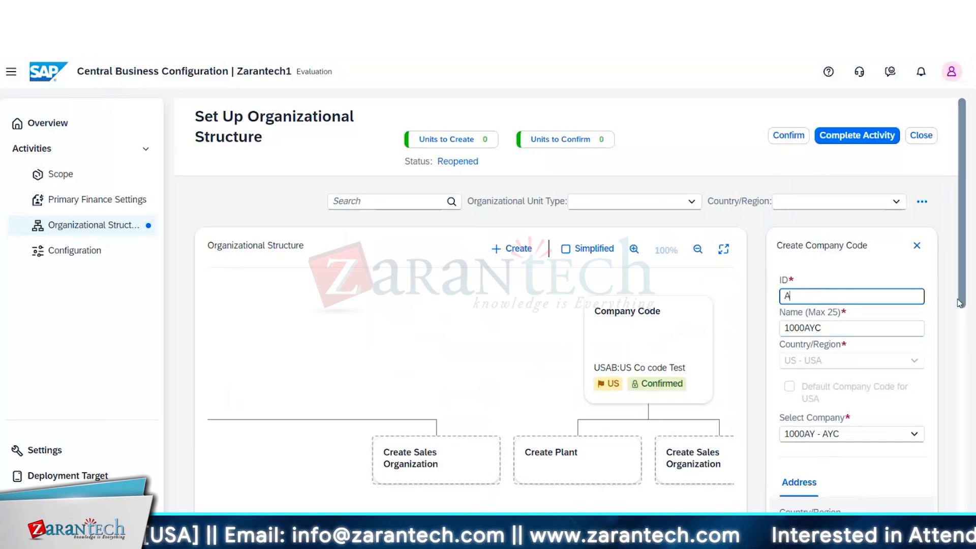
{"action": "type", "text": "YC"}
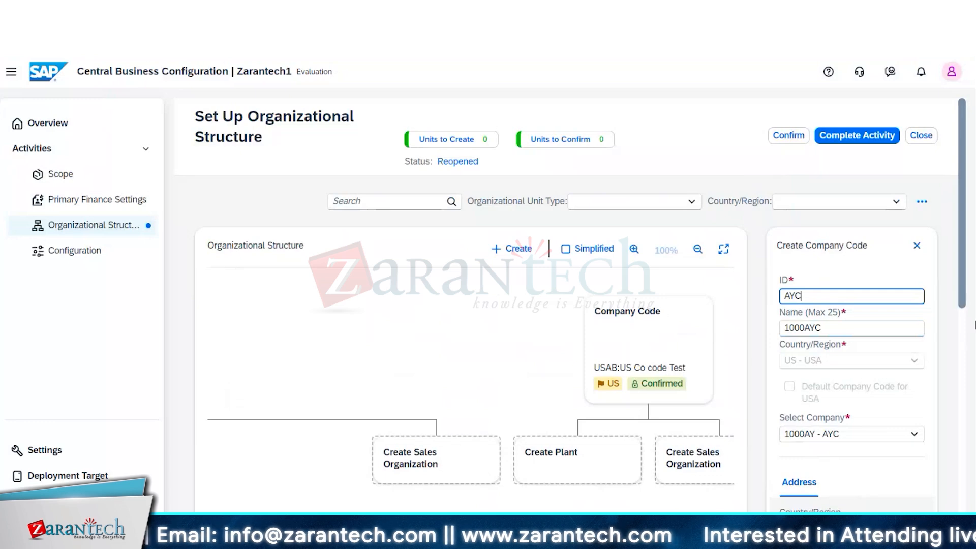
- Create the company code with the entered details
{"action": "left_click", "coordinate": [971, 277]}
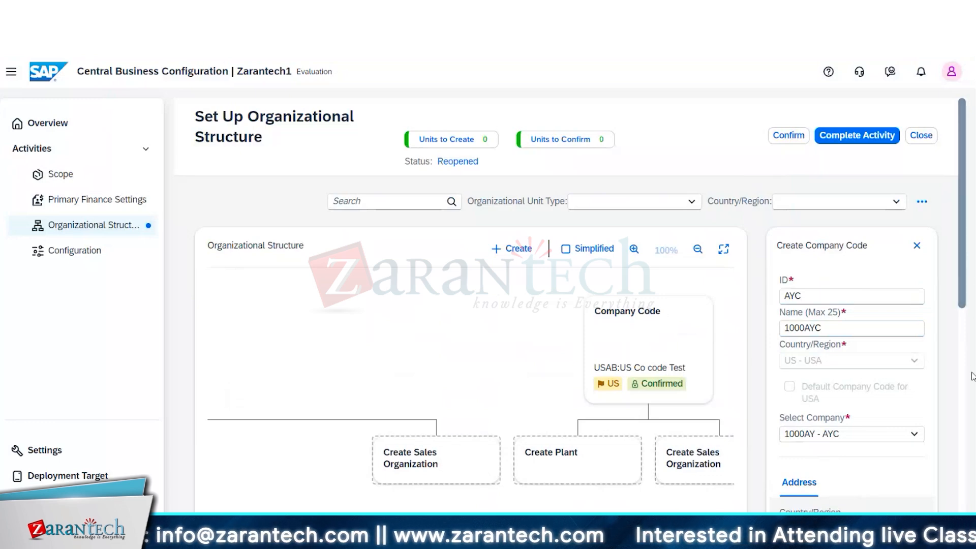
{"action": "left_click_drag", "start_coordinate": [963, 275], "coordinate": [975, 494]}
{"action": "left_click", "coordinate": [860, 482]}
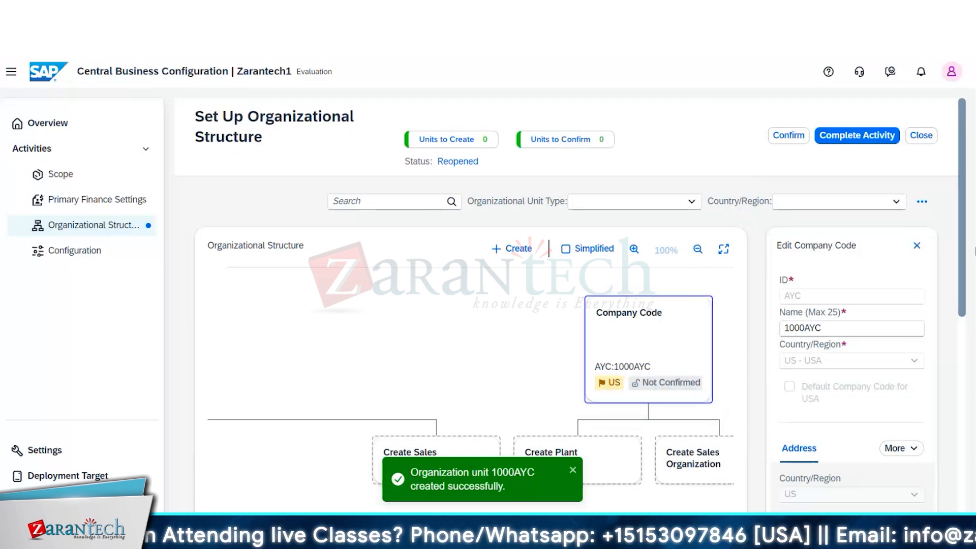
- Open the confirmation of organizational units, select company code 1000AYC, and cancel without confirming it
{"action": "left_click_drag", "start_coordinate": [961, 219], "coordinate": [971, 259]}
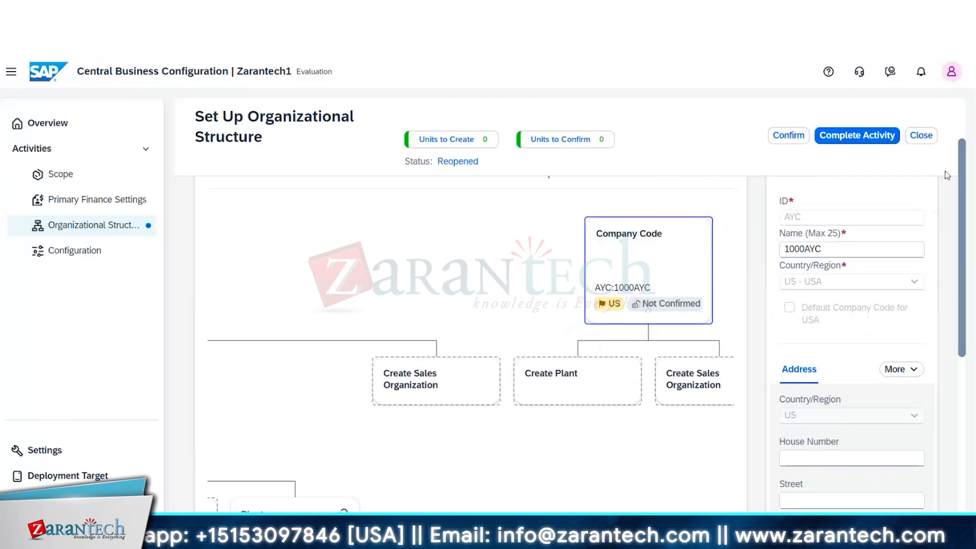
{"action": "left_click_drag", "start_coordinate": [962, 294], "coordinate": [960, 229]}
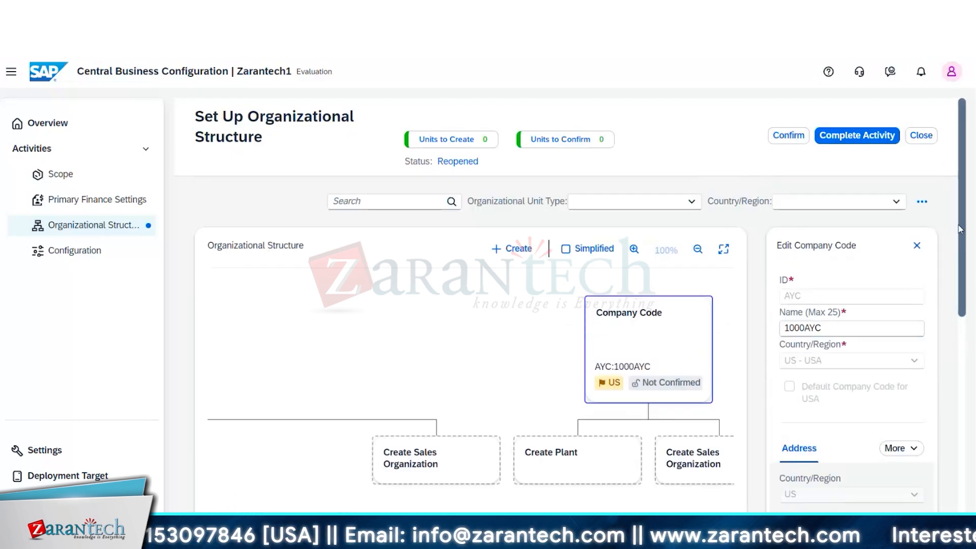
{"action": "left_click", "coordinate": [788, 140]}
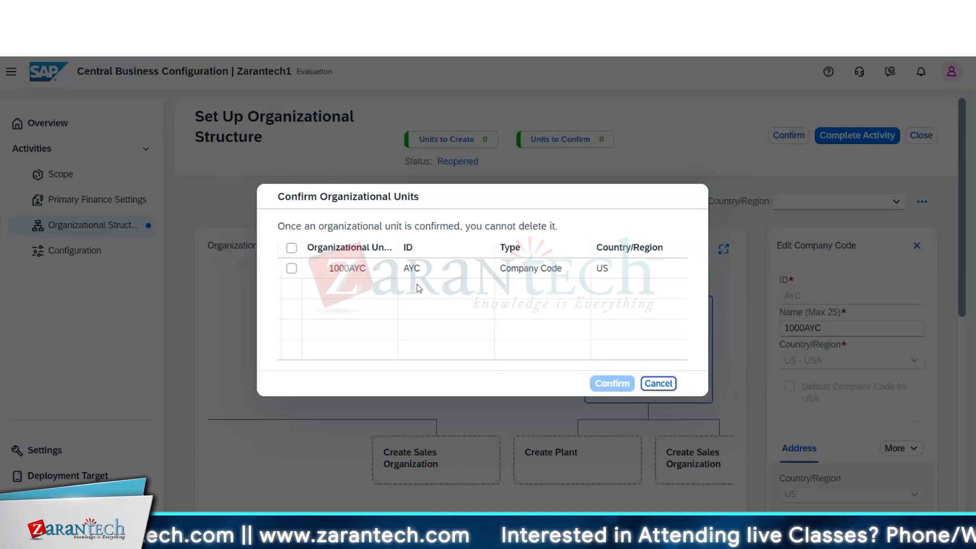
{"action": "left_click", "coordinate": [291, 268]}
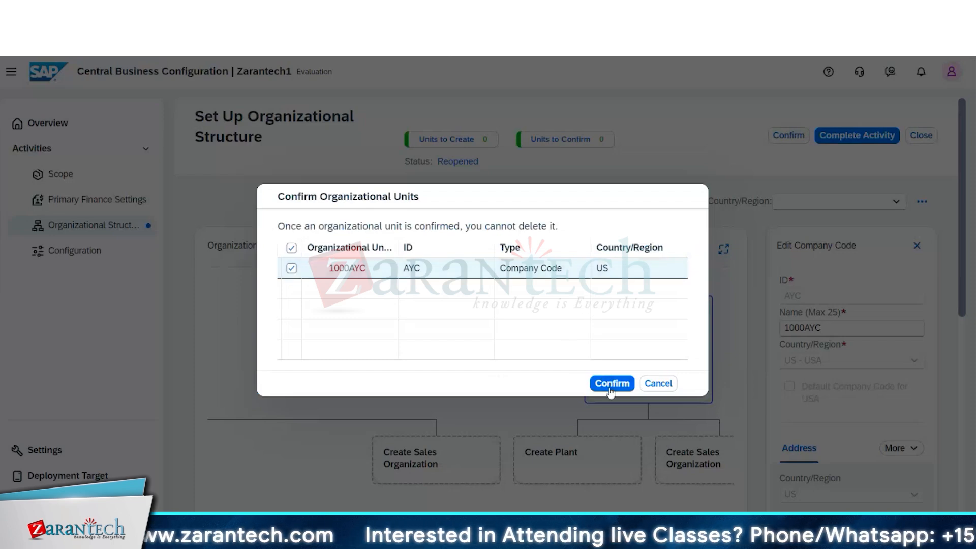
{"action": "left_click", "coordinate": [658, 383]}
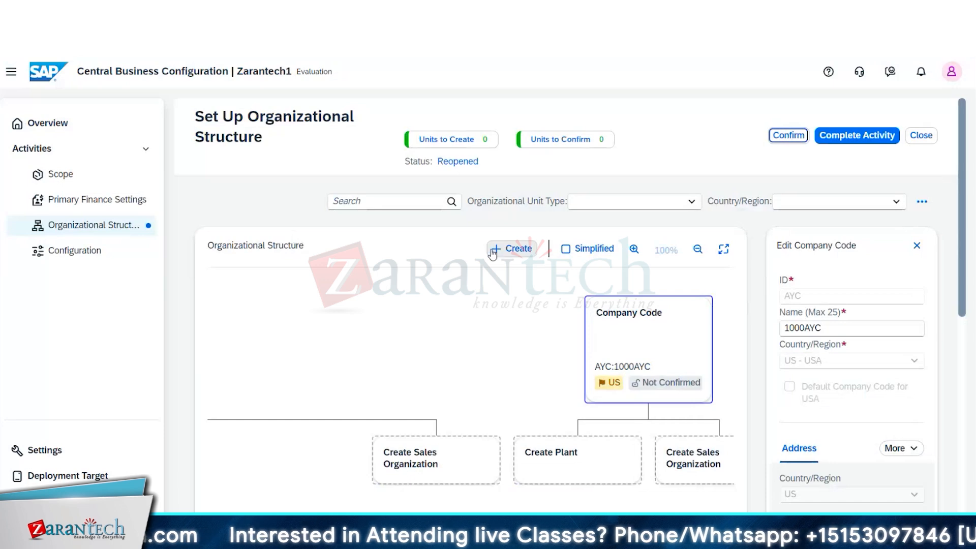
- Start a new purchasing organization in the organizational structure and enter AYC1 as its ID
{"action": "left_click", "coordinate": [518, 249]}
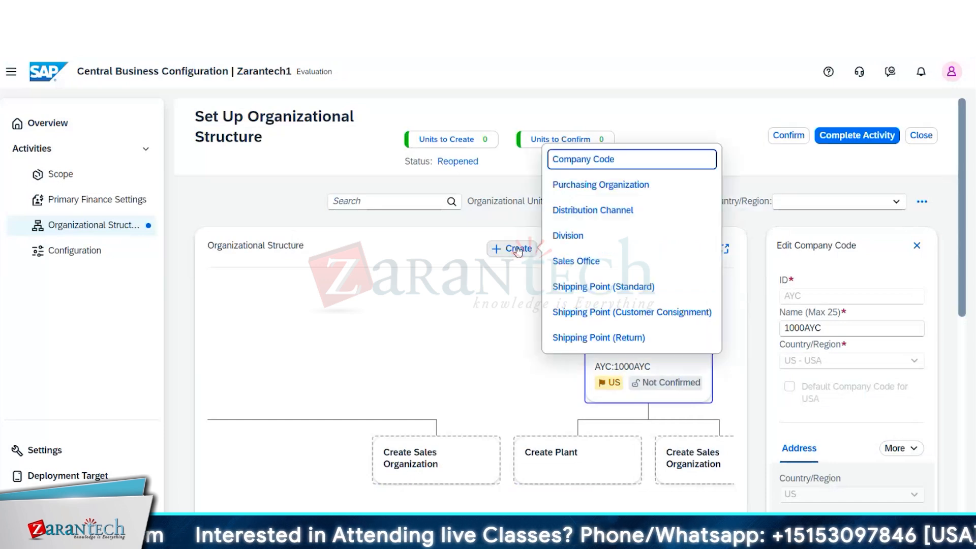
{"action": "left_click", "coordinate": [603, 185]}
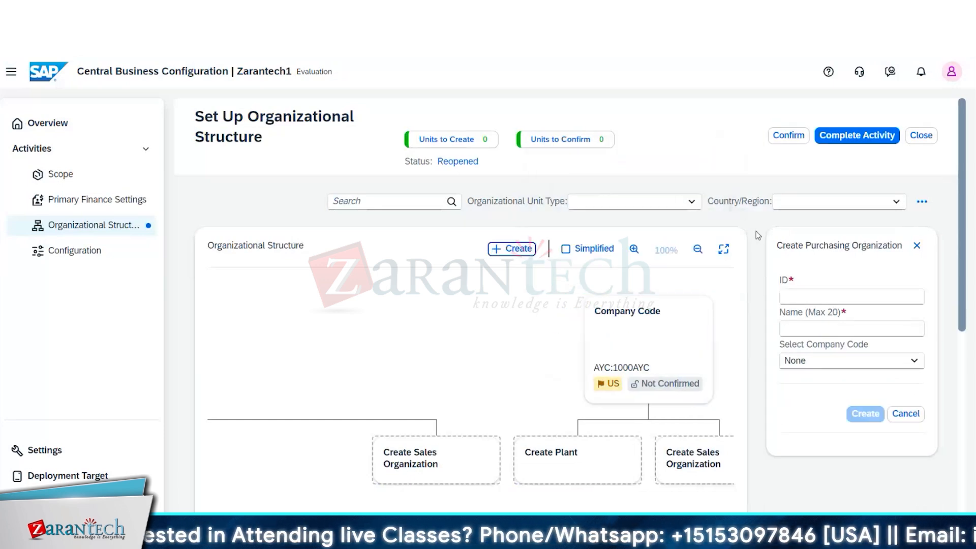
{"action": "left_click", "coordinate": [801, 295]}
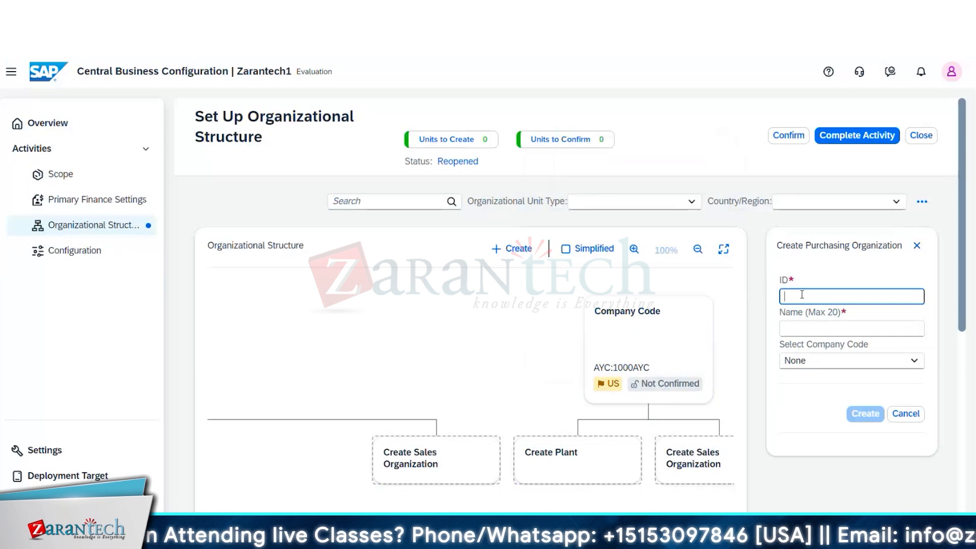
{"action": "type", "text": "AY"}
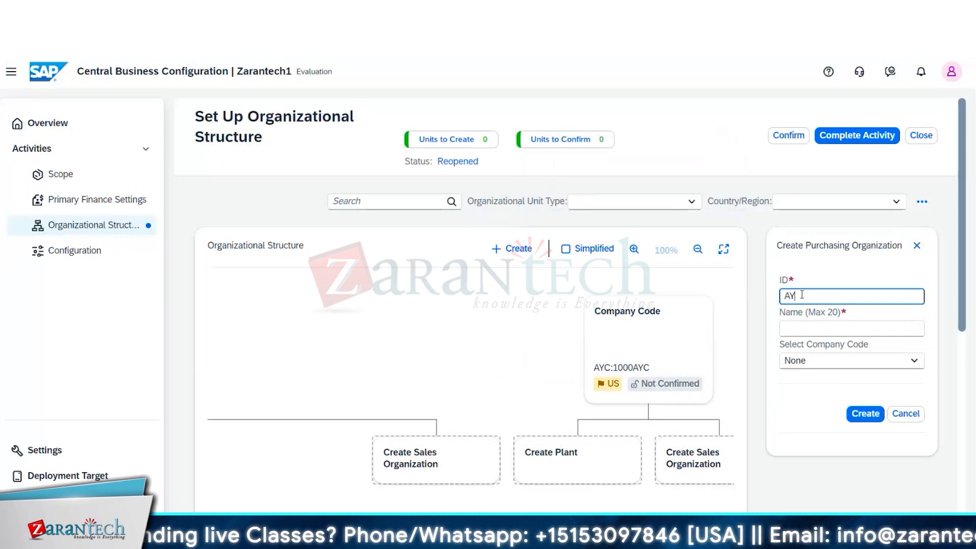
{"action": "type", "text": "C"}
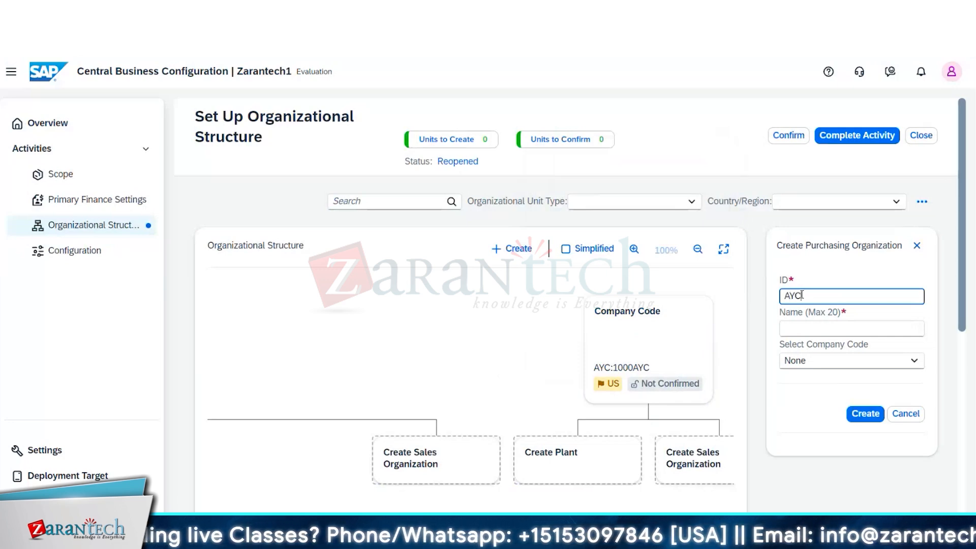
{"action": "left_click", "coordinate": [799, 326]}
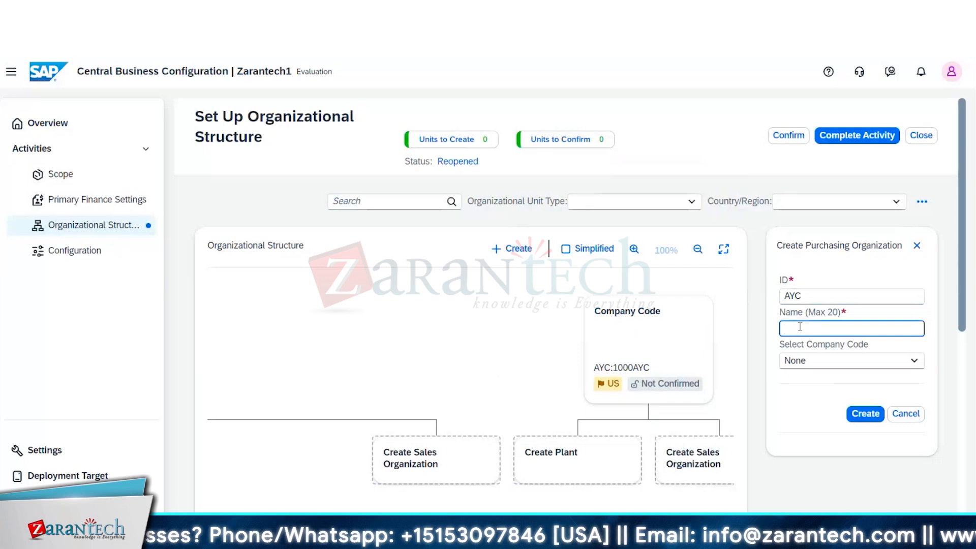
{"action": "left_click", "coordinate": [805, 296]}
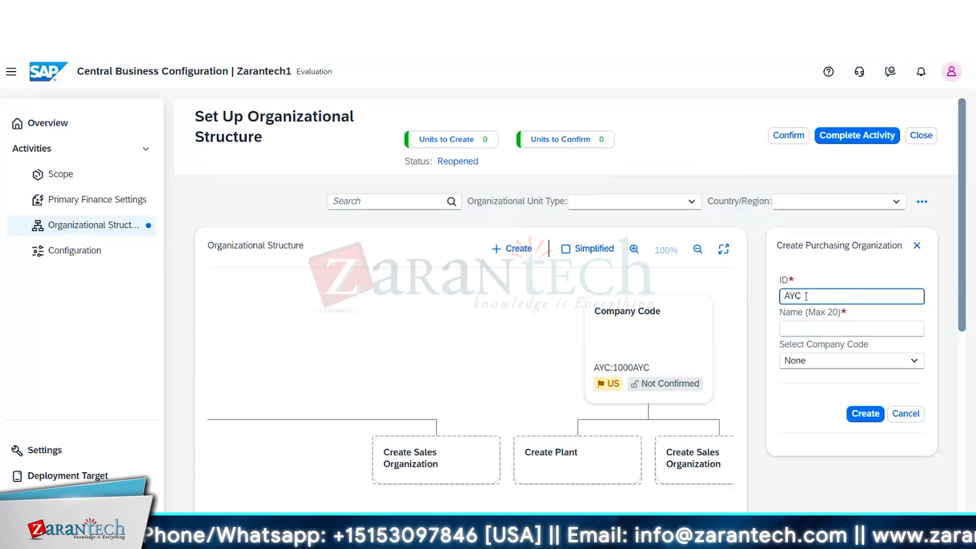
- Name the purchasing organization AYC Now York, assign company code AYC - 1000AYC, and try to create it
{"action": "left_click", "coordinate": [802, 328]}
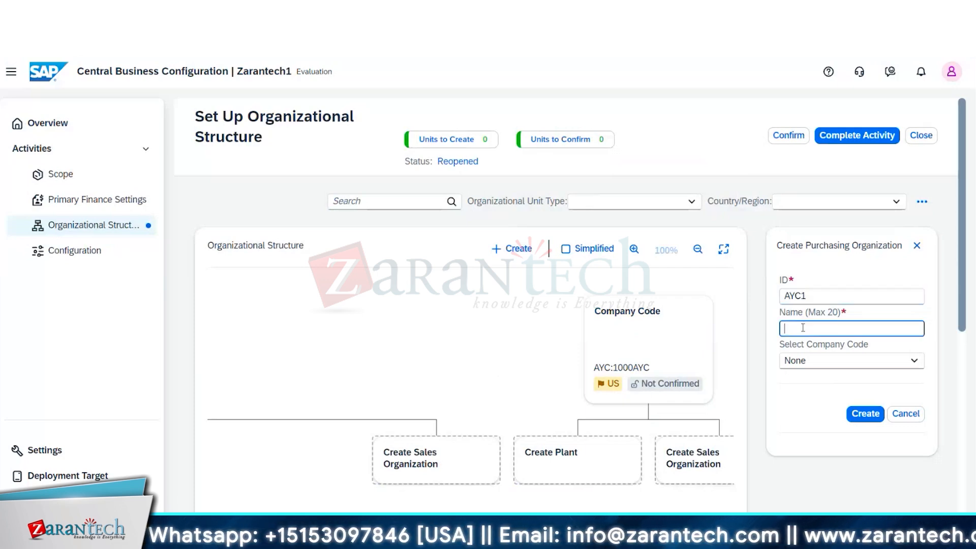
{"action": "type", "text": "AYC"}
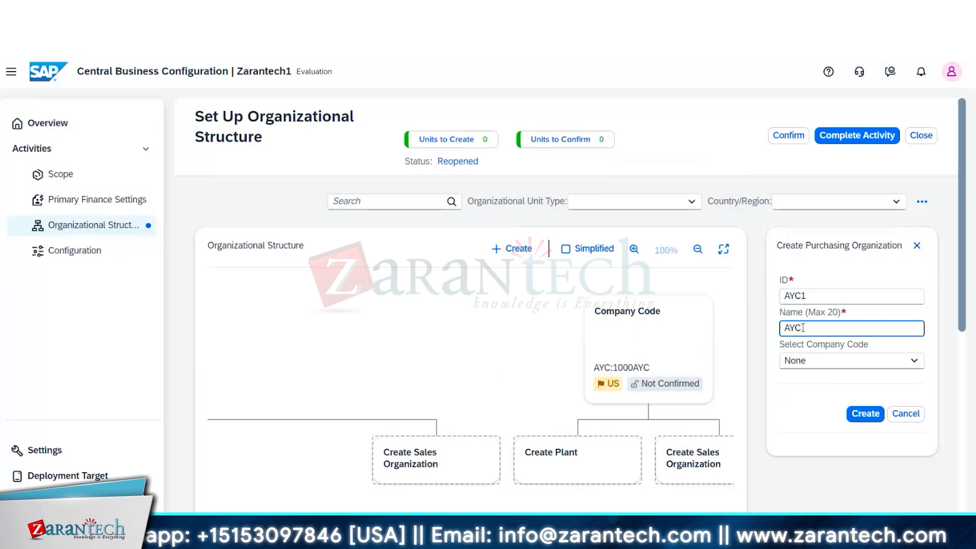
{"action": "type", "text": " Now"}
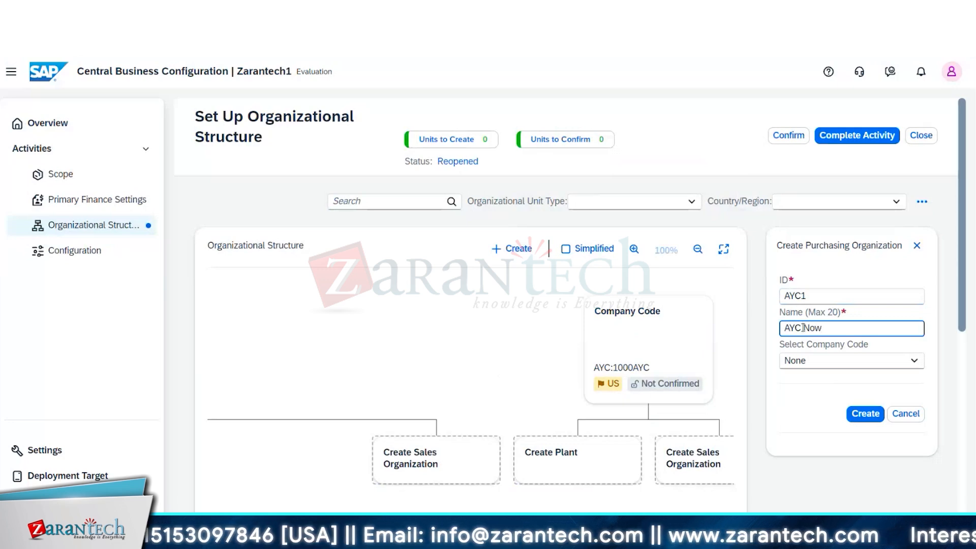
{"action": "type", "text": " York"}
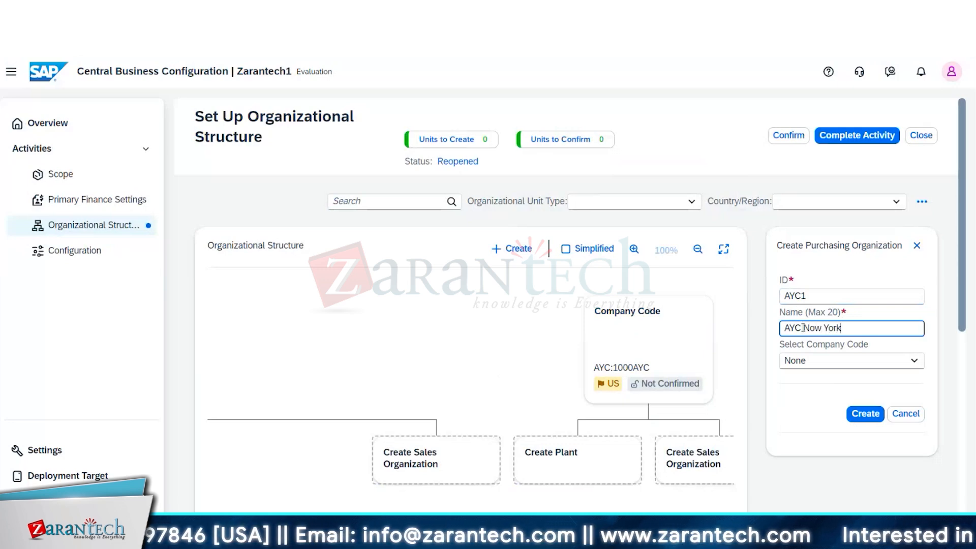
{"action": "left_click", "coordinate": [829, 365]}
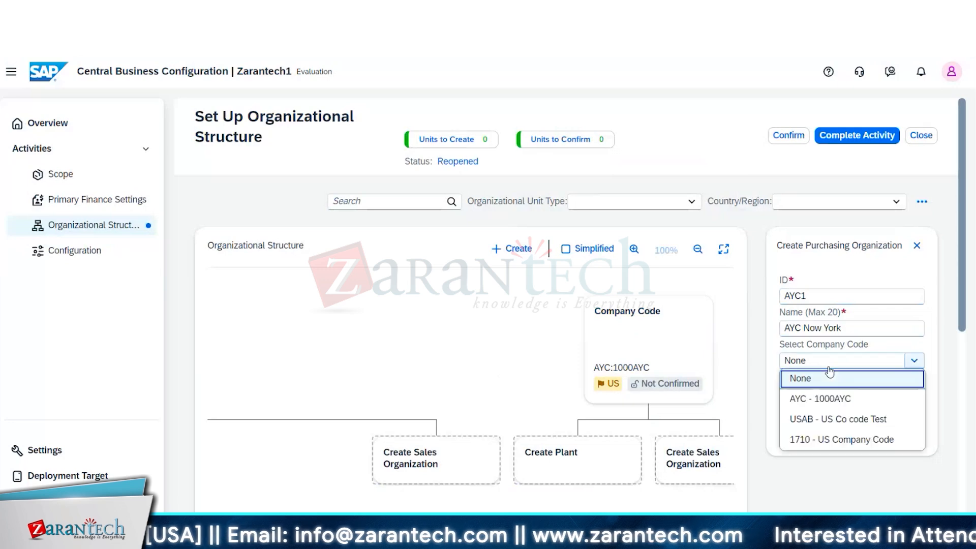
{"action": "left_click", "coordinate": [829, 398]}
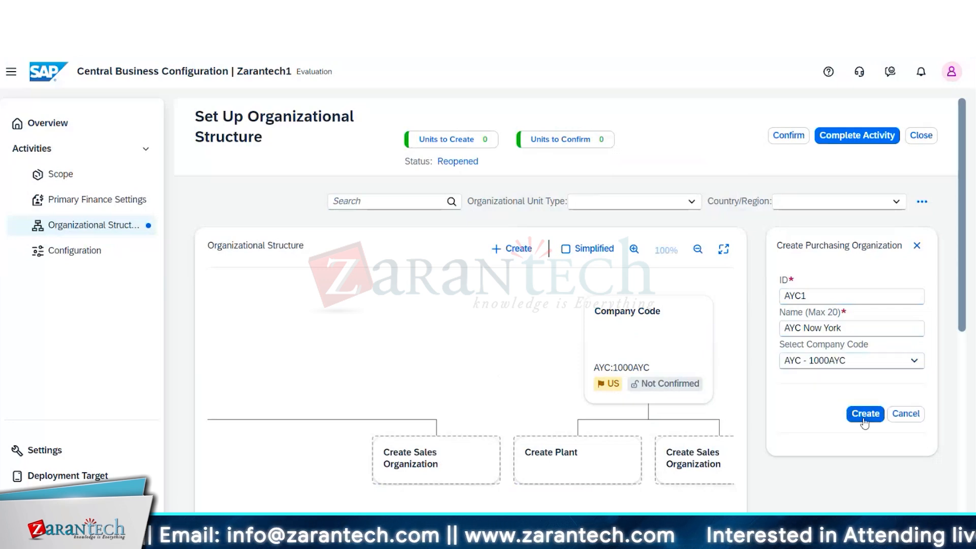
{"action": "left_click", "coordinate": [868, 415]}
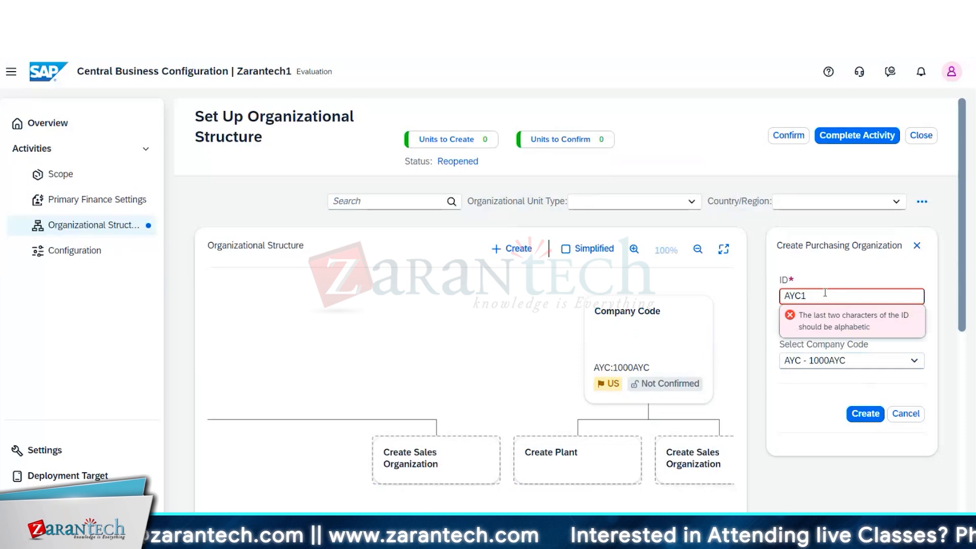
- Replace the purchasing organization's ID with 1000 and try to create it again
{"action": "key", "text": "BackSpace"}
{"action": "key", "text": "BackSpace"}
{"action": "key", "text": "BackSpace"}
{"action": "key", "text": "BackSpace"}
{"action": "type", "text": "10"}
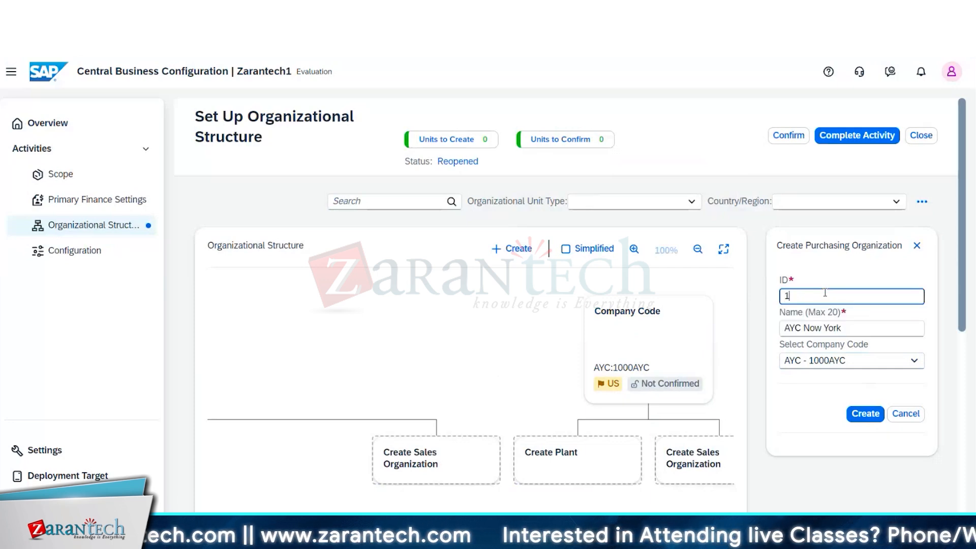
{"action": "type", "text": "00"}
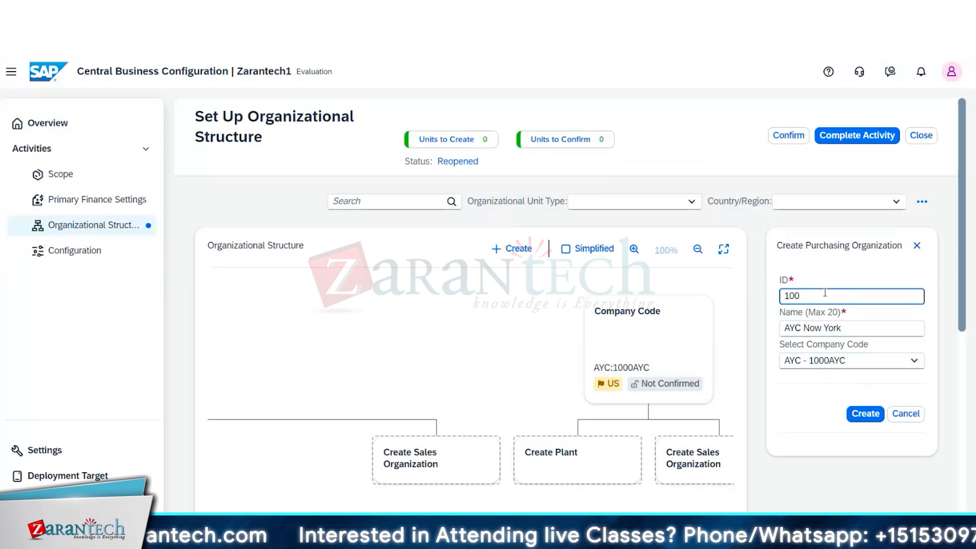
{"action": "type", "text": "1"}
{"action": "key", "text": "BackSpace"}
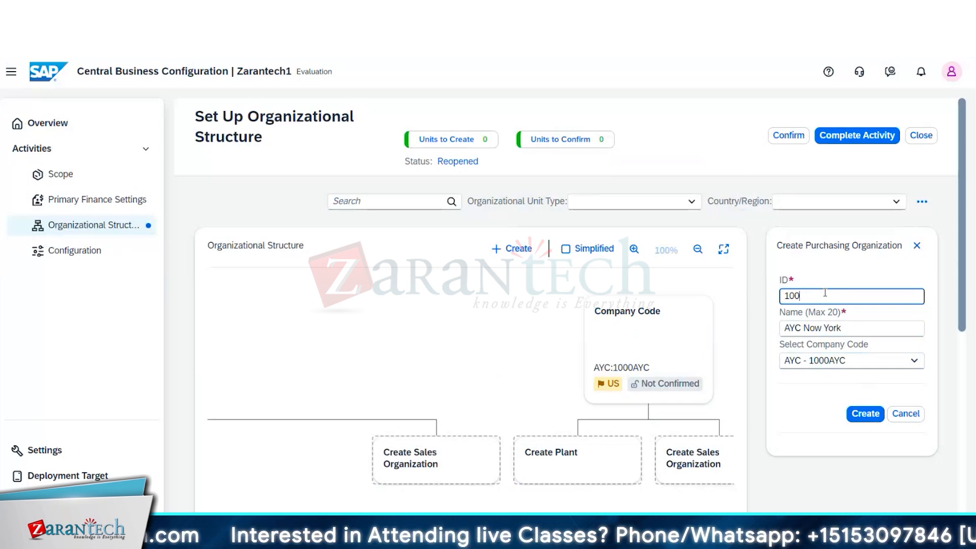
{"action": "type", "text": "0"}
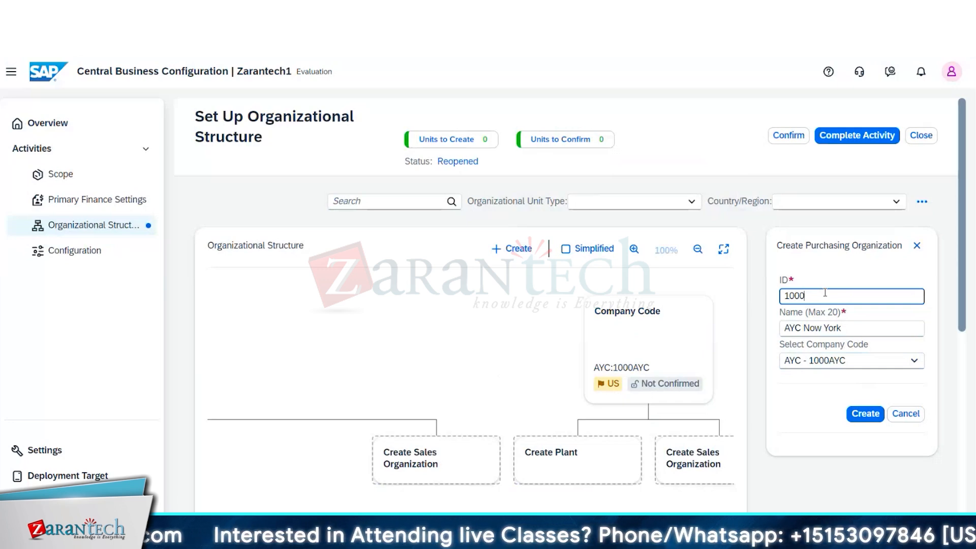
{"action": "left_click", "coordinate": [864, 418]}
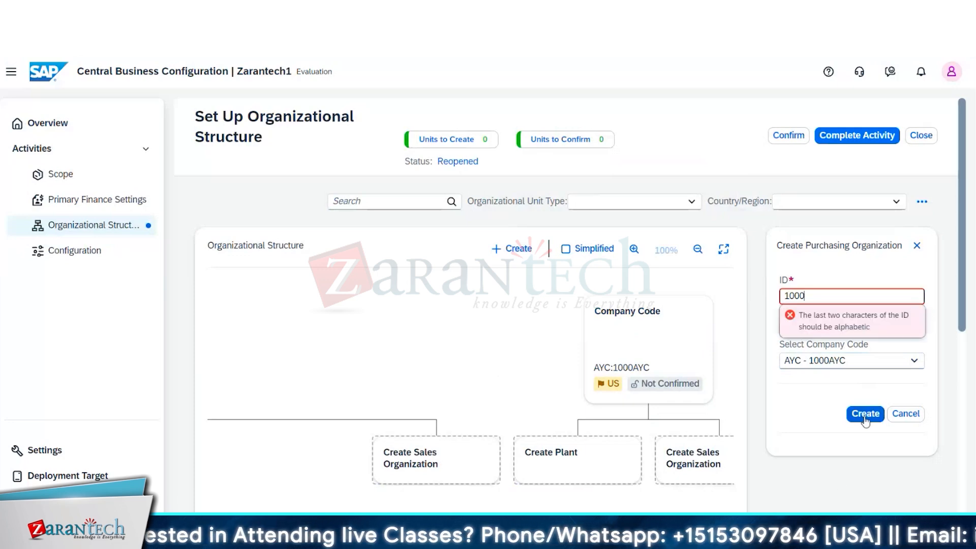
- Change the purchasing organization's ID to 10YA and create it
{"action": "key", "text": "BackSpace"}
{"action": "key", "text": "BackSpace"}
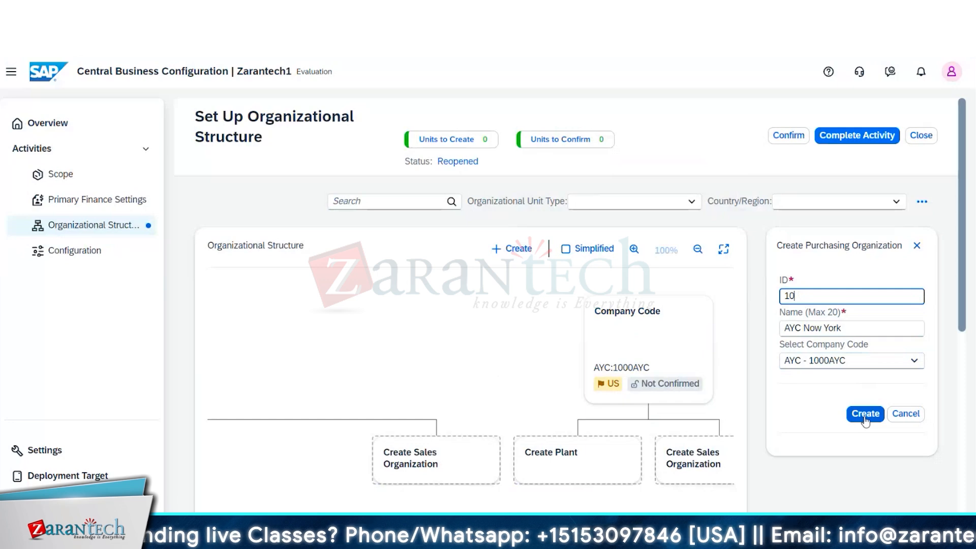
{"action": "type", "text": "YA"}
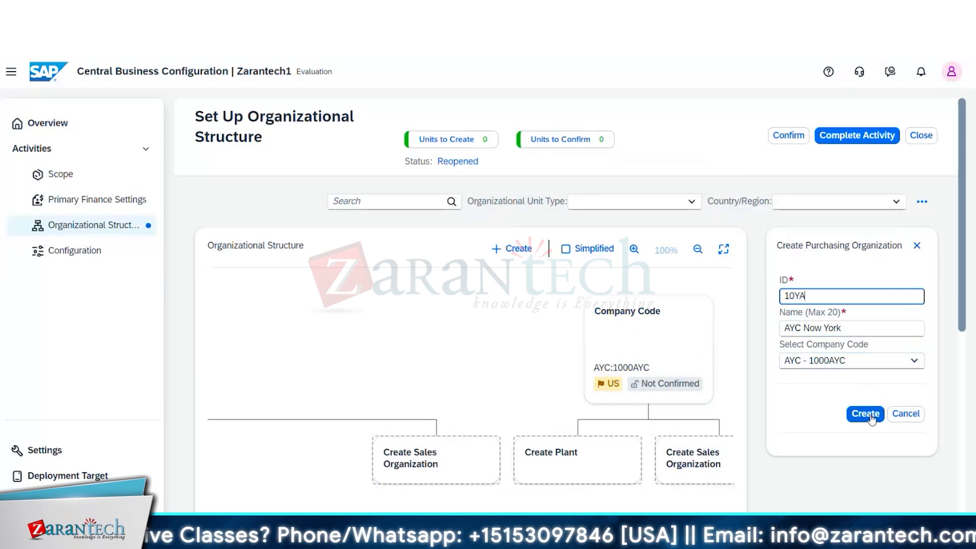
{"action": "left_click", "coordinate": [871, 417]}
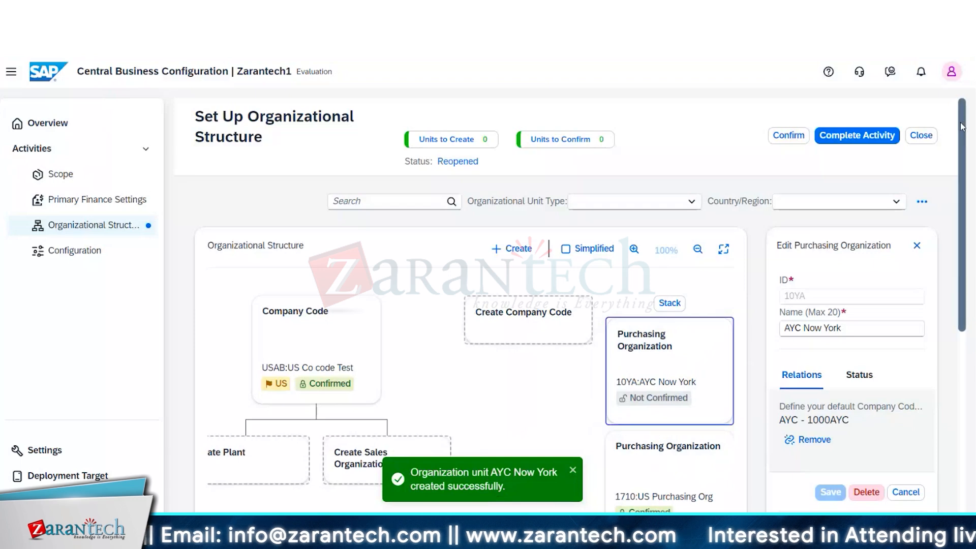
- Start a new distribution channel in the organizational structure and enter 10 as its ID
{"action": "left_click_drag", "start_coordinate": [967, 140], "coordinate": [972, 218]}
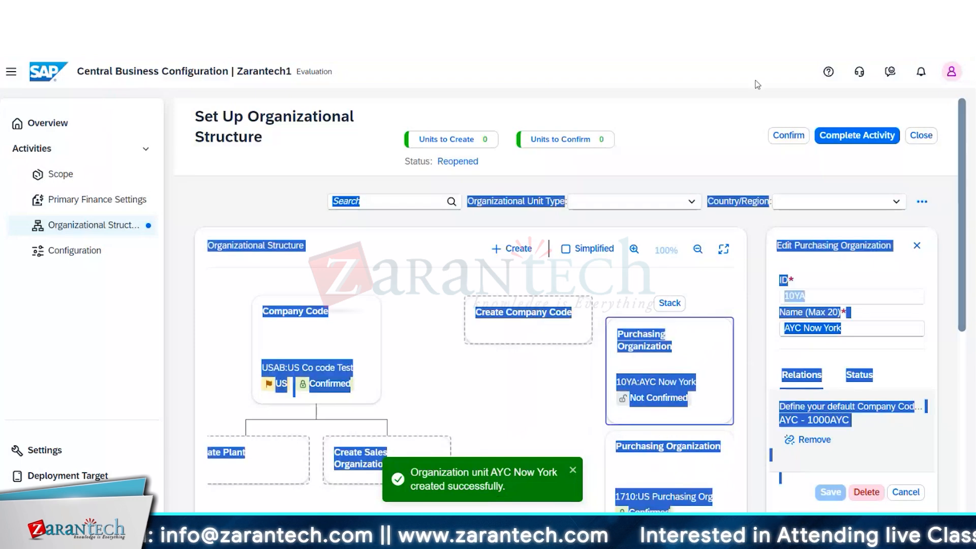
{"action": "left_click", "coordinate": [695, 131]}
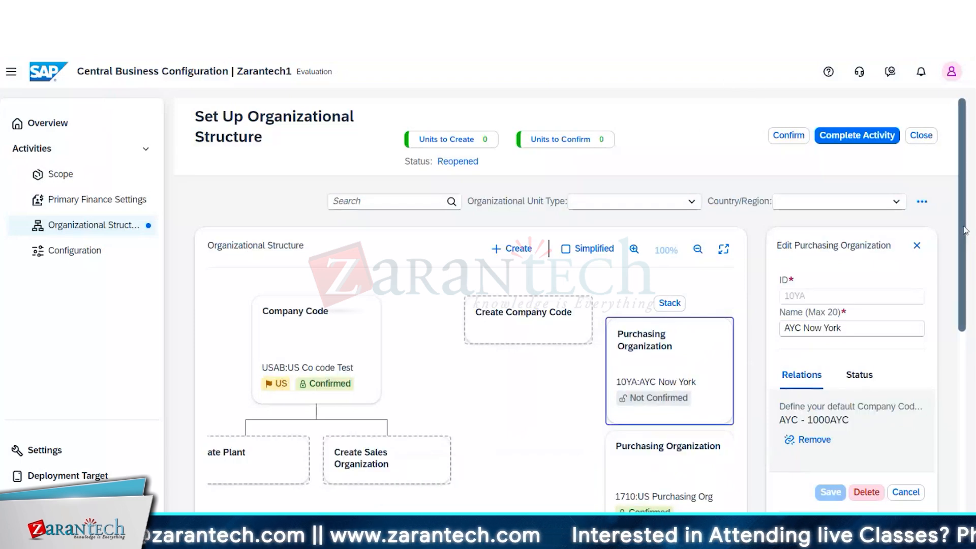
{"action": "left_click_drag", "start_coordinate": [964, 228], "coordinate": [973, 251]}
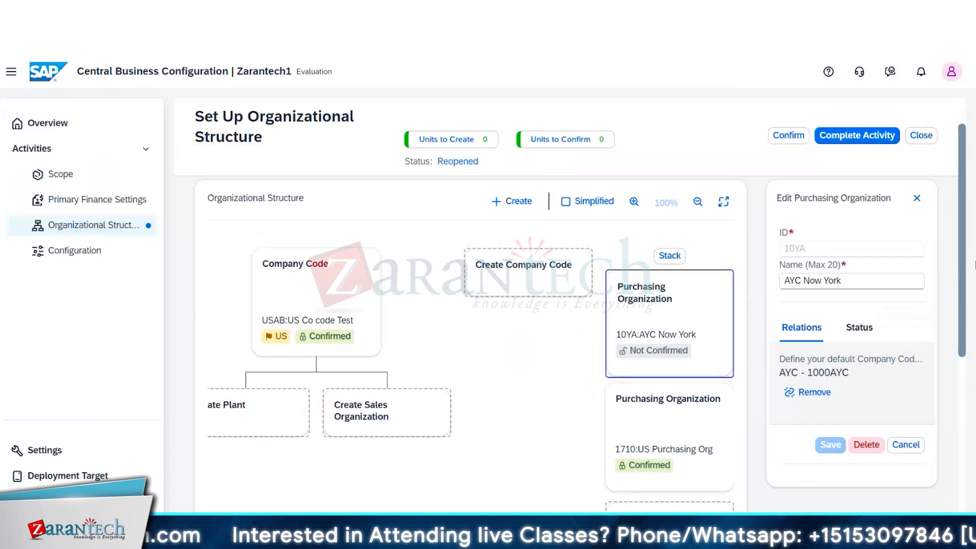
{"action": "left_click", "coordinate": [518, 202]}
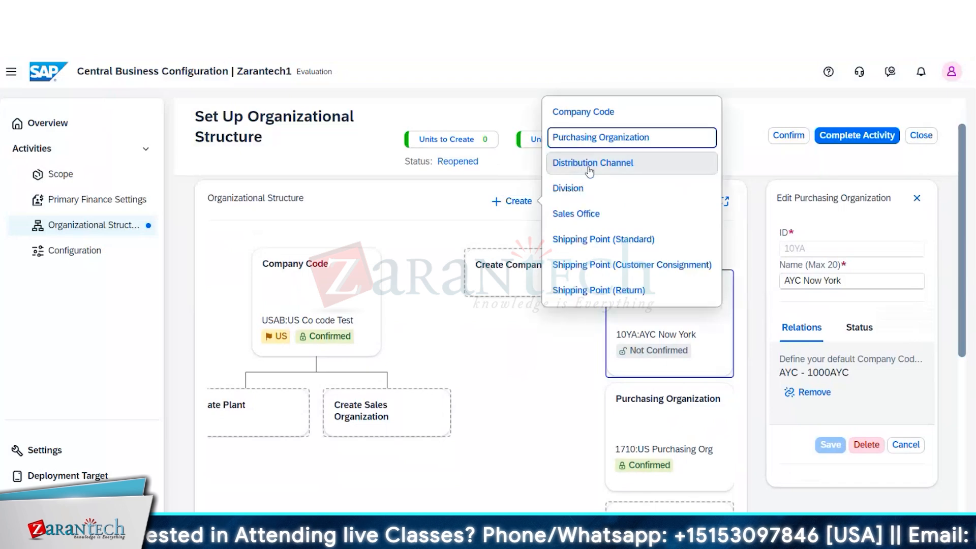
{"action": "left_click", "coordinate": [589, 163]}
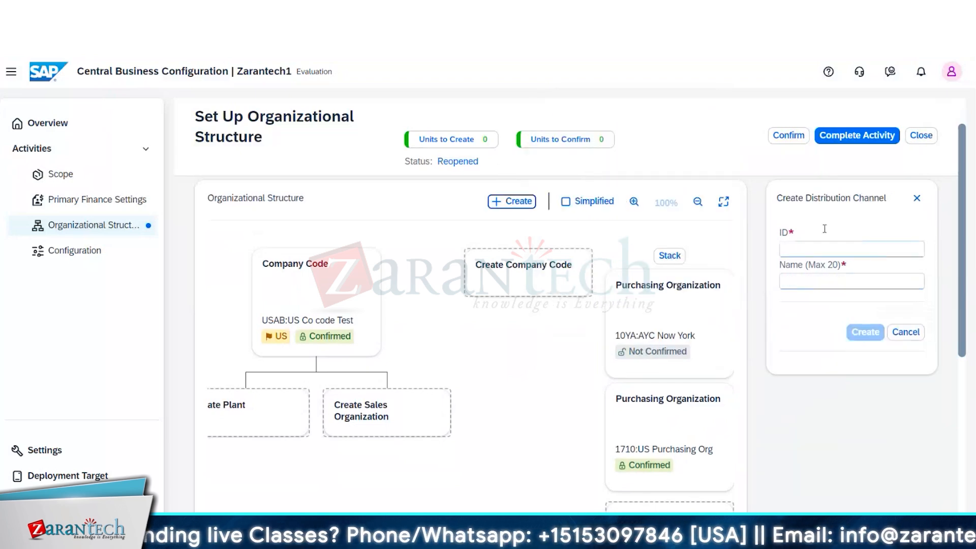
{"action": "left_click", "coordinate": [815, 248]}
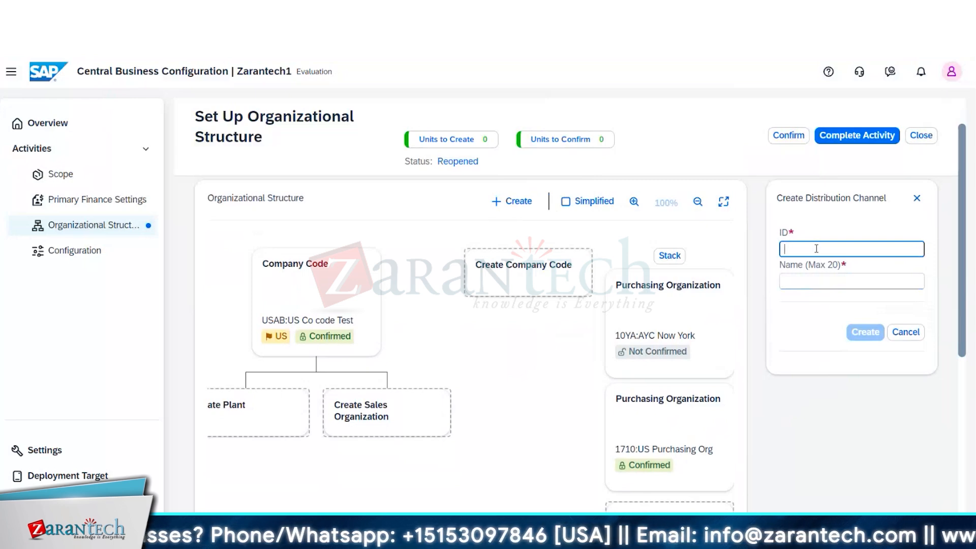
{"action": "type", "text": "10"}
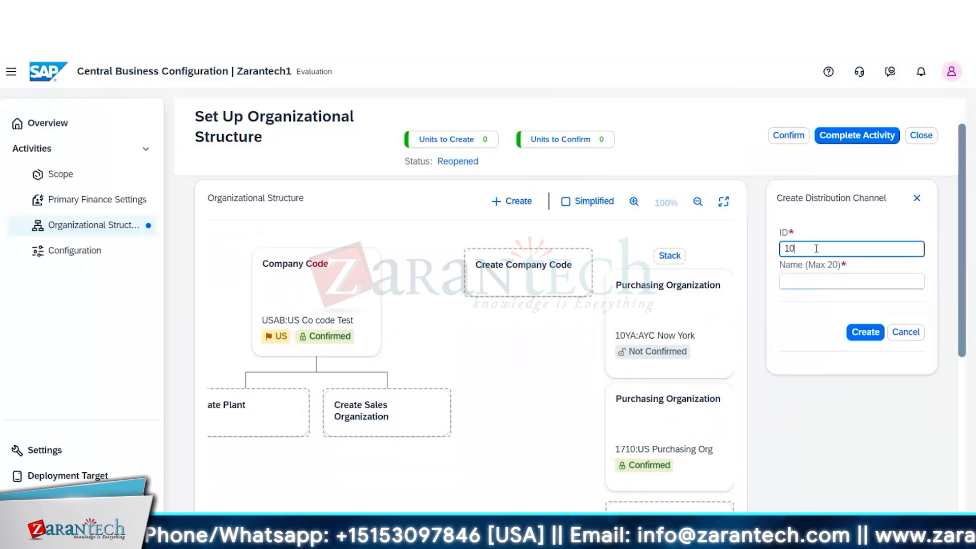
{"action": "key", "text": "BackSpace"}
{"action": "key", "text": "BackSpace"}
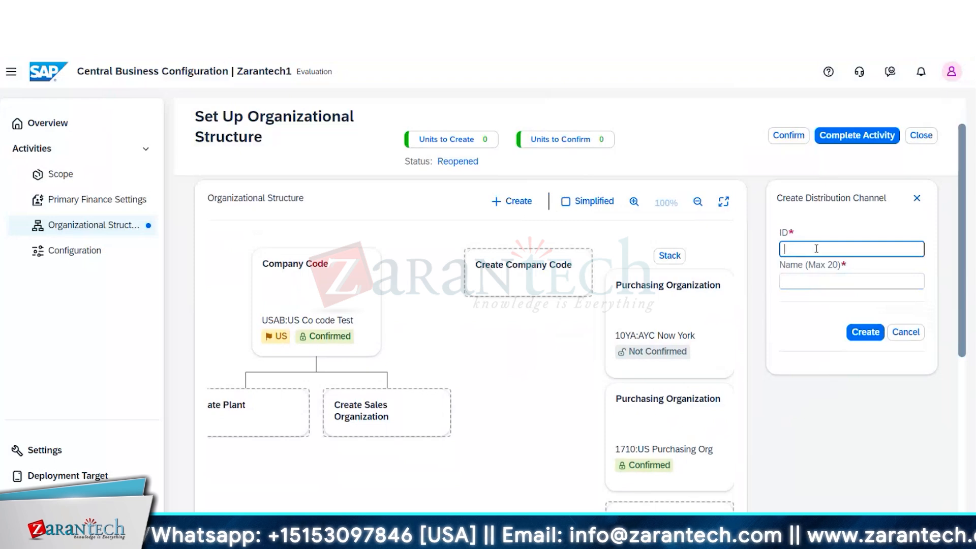
{"action": "type", "text": "10"}
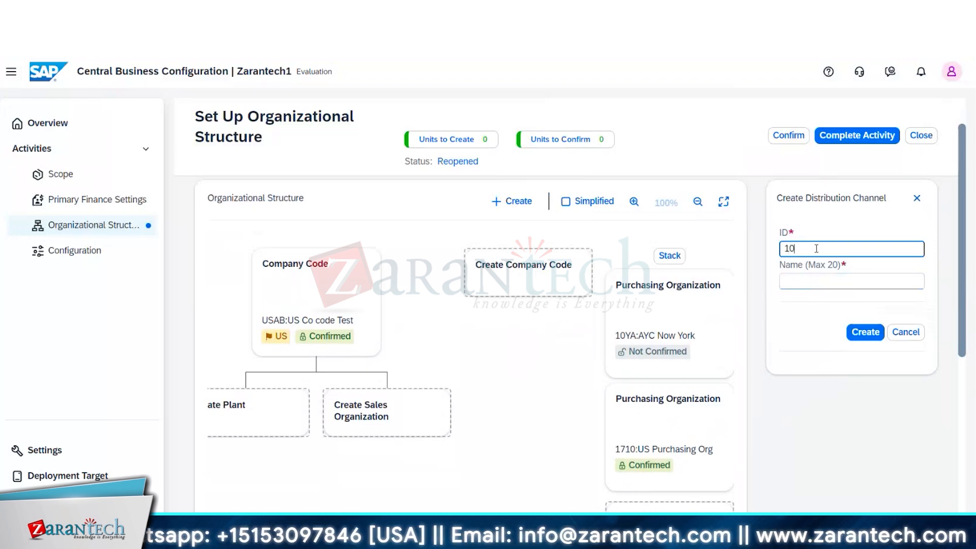
- Name the distribution channel 10AYC and try to create it
{"action": "left_click", "coordinate": [815, 279]}
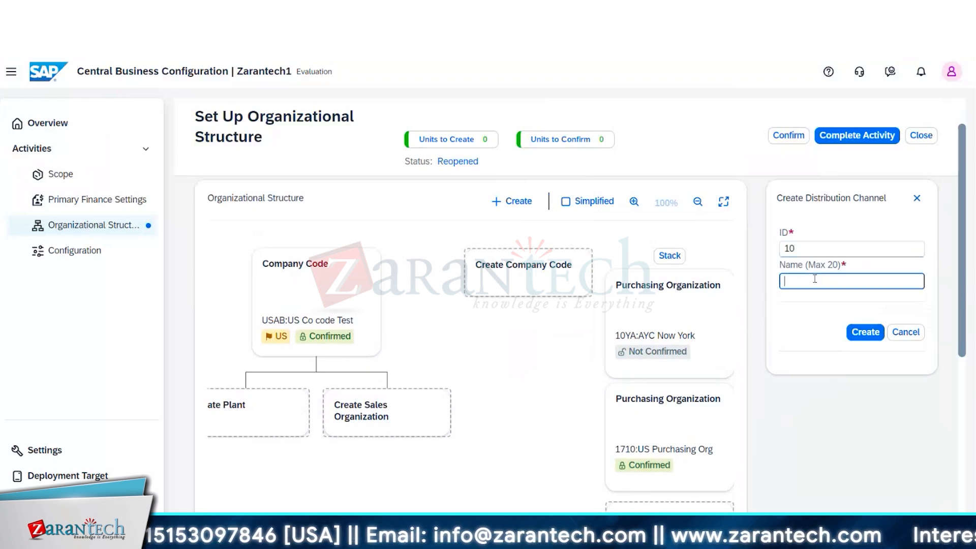
{"action": "type", "text": "10A"}
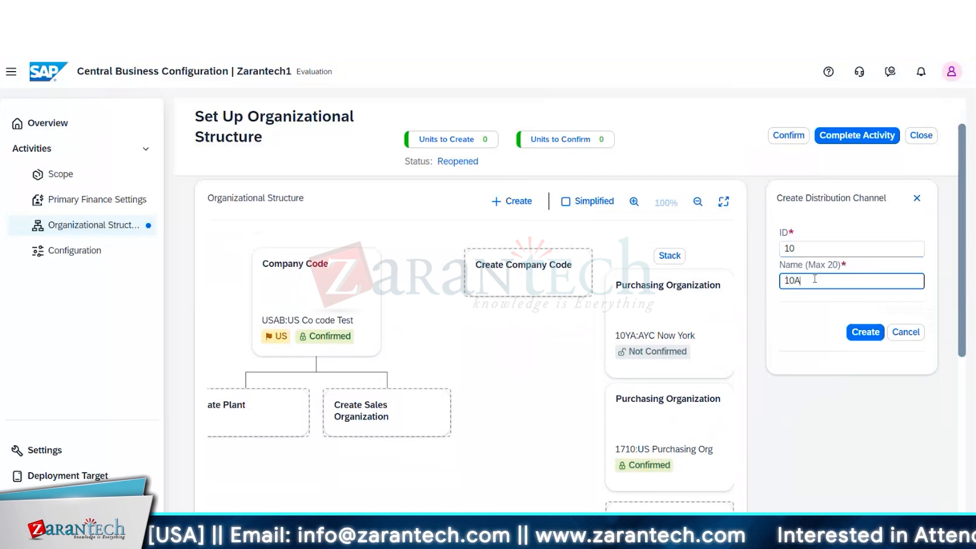
{"action": "type", "text": "YV"}
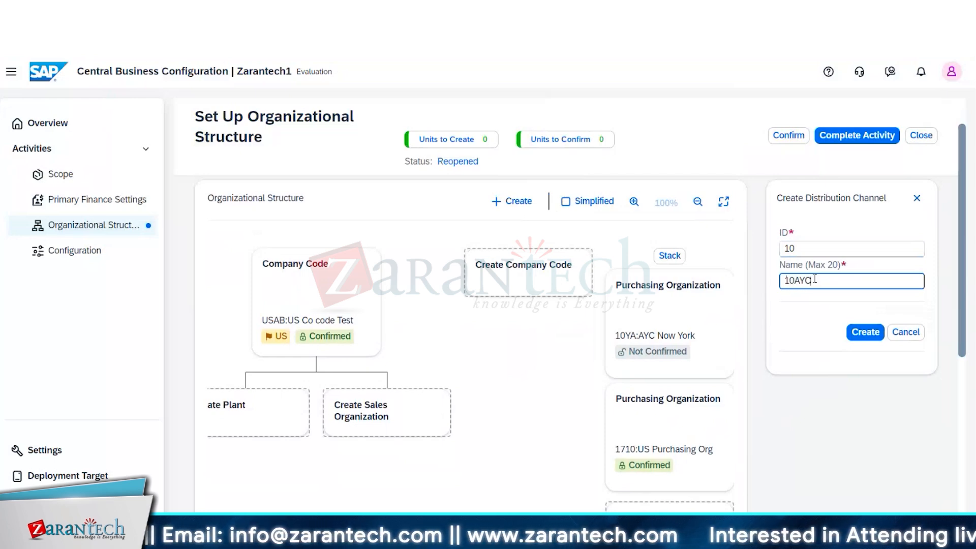
{"action": "left_click", "coordinate": [866, 338]}
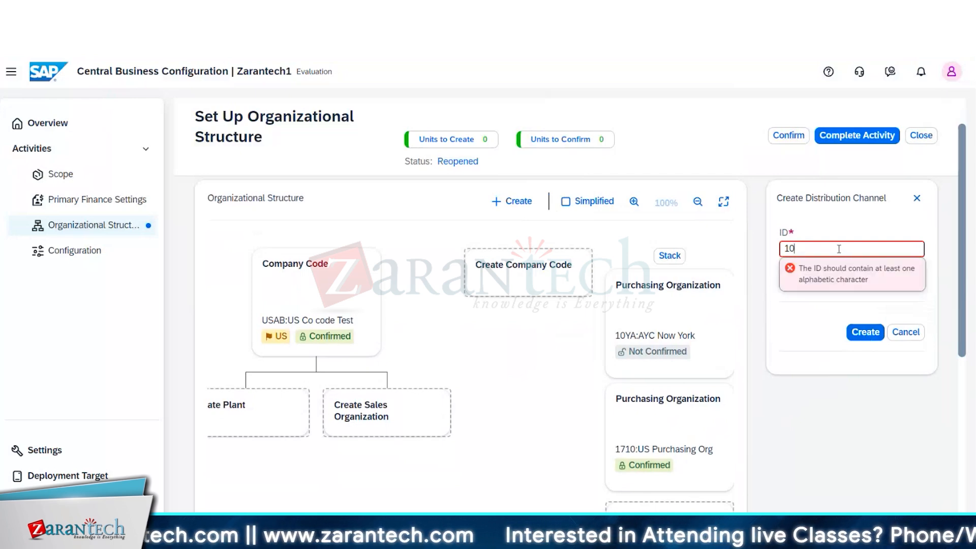
{"action": "key", "text": "BackSpace"}
{"action": "key", "text": "BackSpace"}
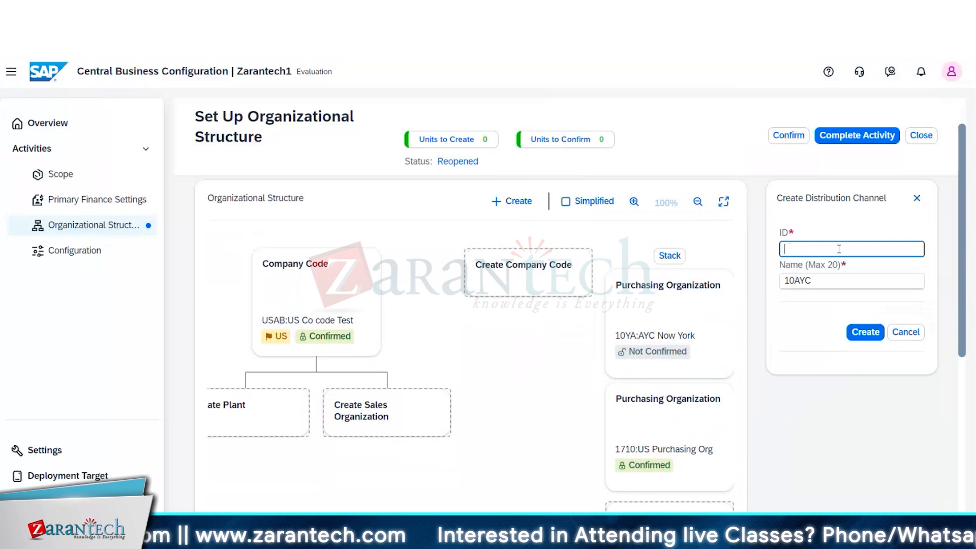
{"action": "type", "text": "AY"}
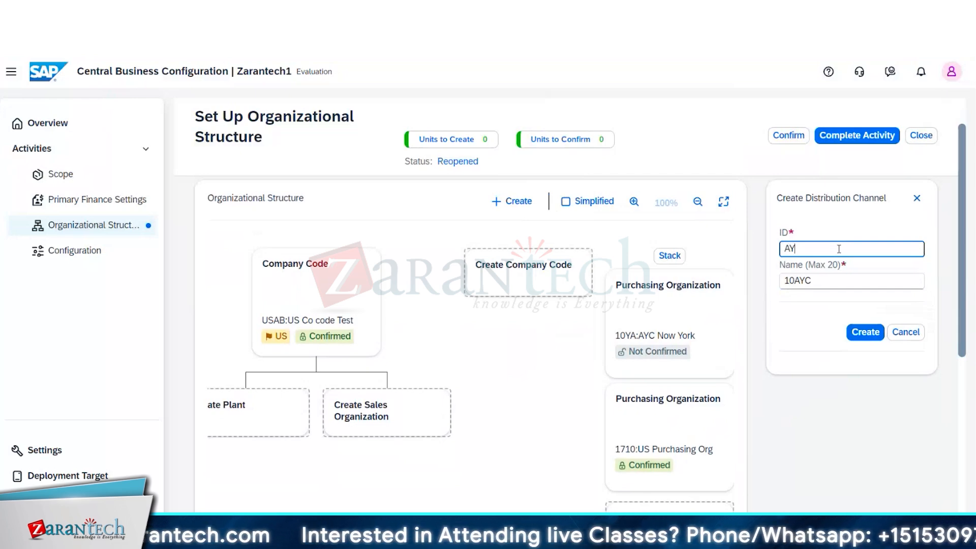
{"action": "key", "text": "BackSpace"}
{"action": "key", "text": "BackSpace"}
{"action": "type", "text": "1"}
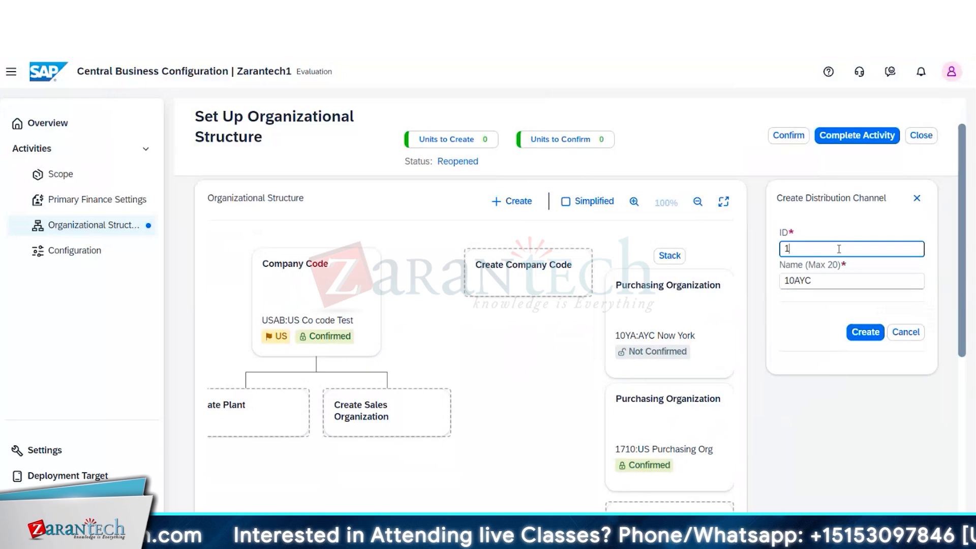
{"action": "type", "text": "A"}
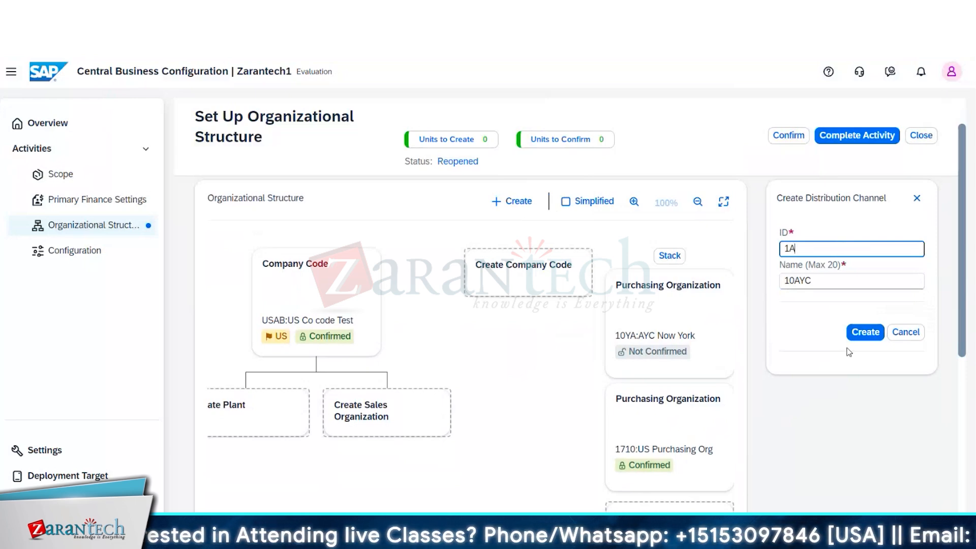
{"action": "key", "text": "BackSpace"}
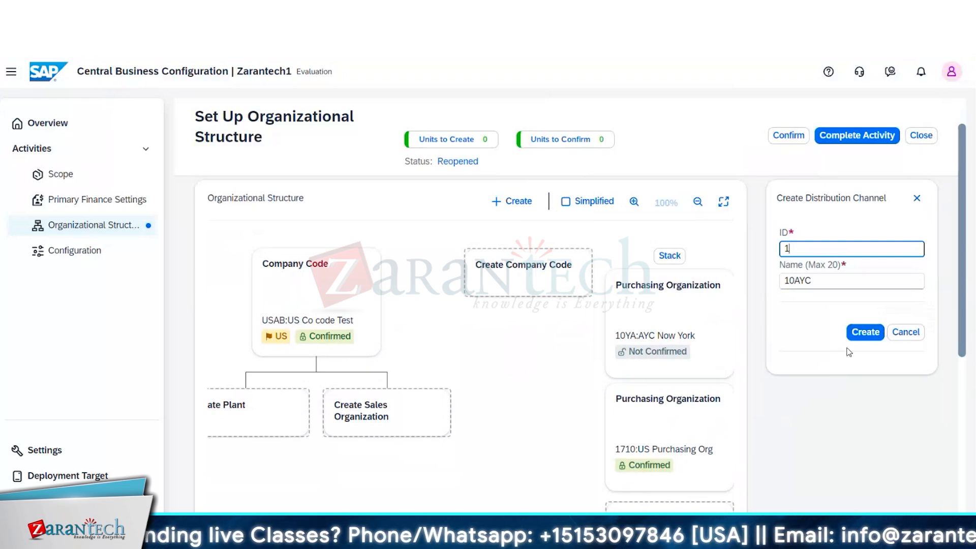
{"action": "type", "text": "0"}
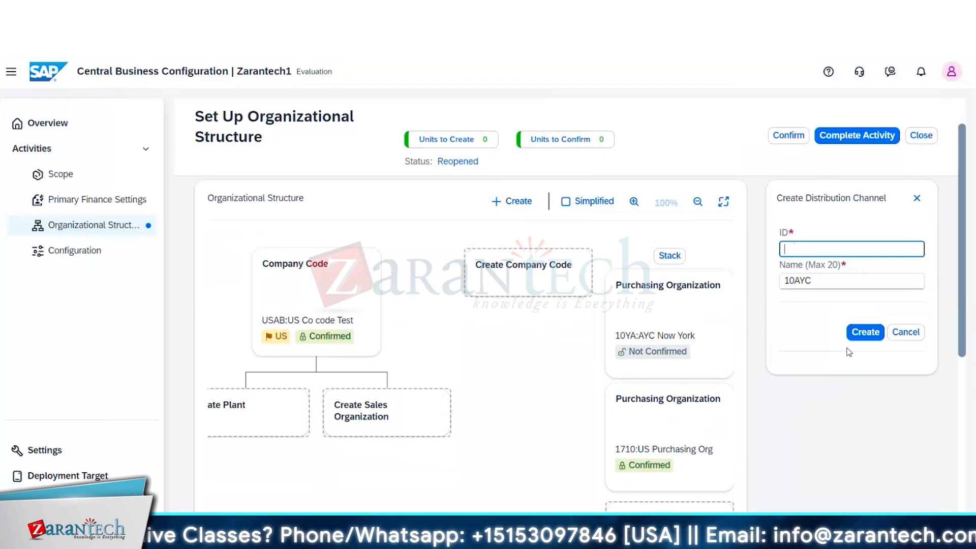
{"action": "type", "text": "AA"}
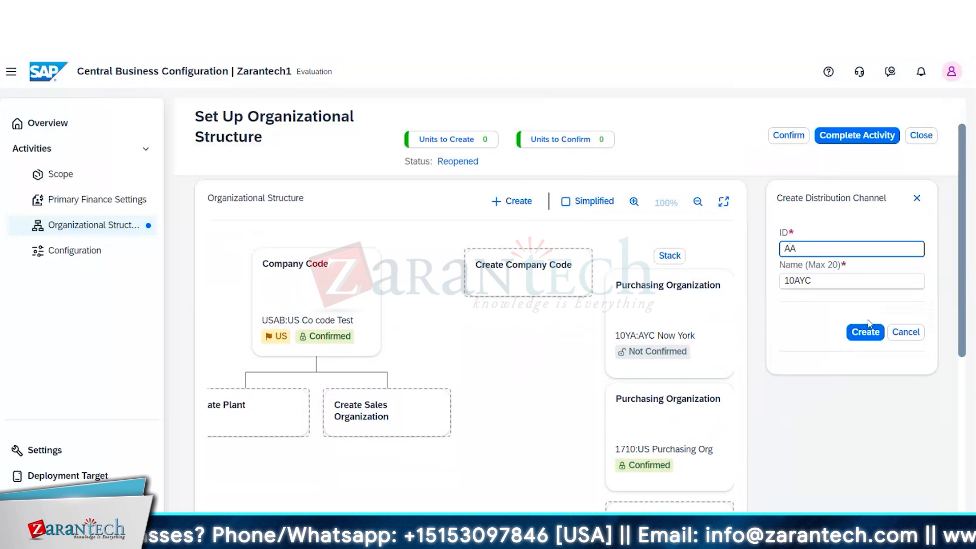
- Set the distribution channel's ID to AA, create it and close its details
{"action": "left_click", "coordinate": [865, 333]}
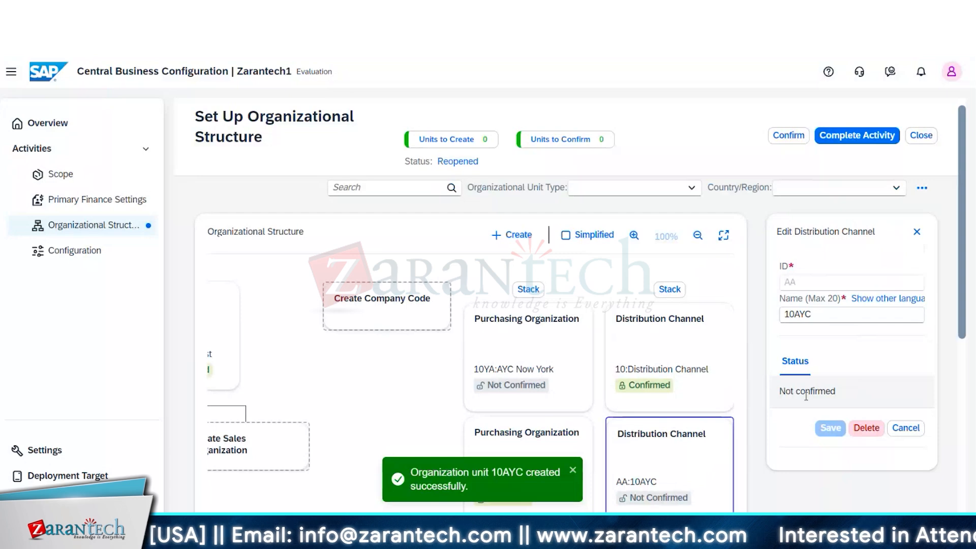
{"action": "left_click", "coordinate": [902, 431]}
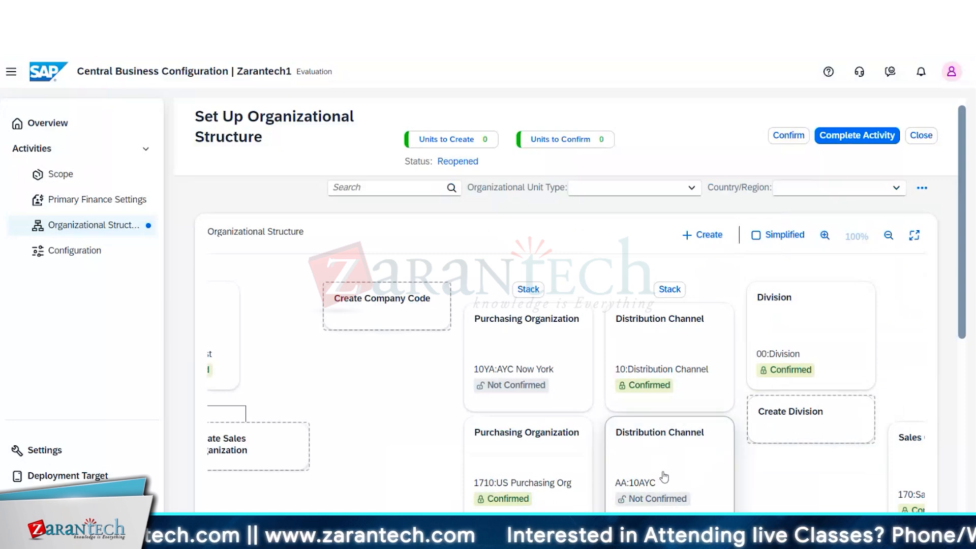
- Start another distribution channel in the organizational structure and enter AB as its ID
{"action": "left_click", "coordinate": [702, 235]}
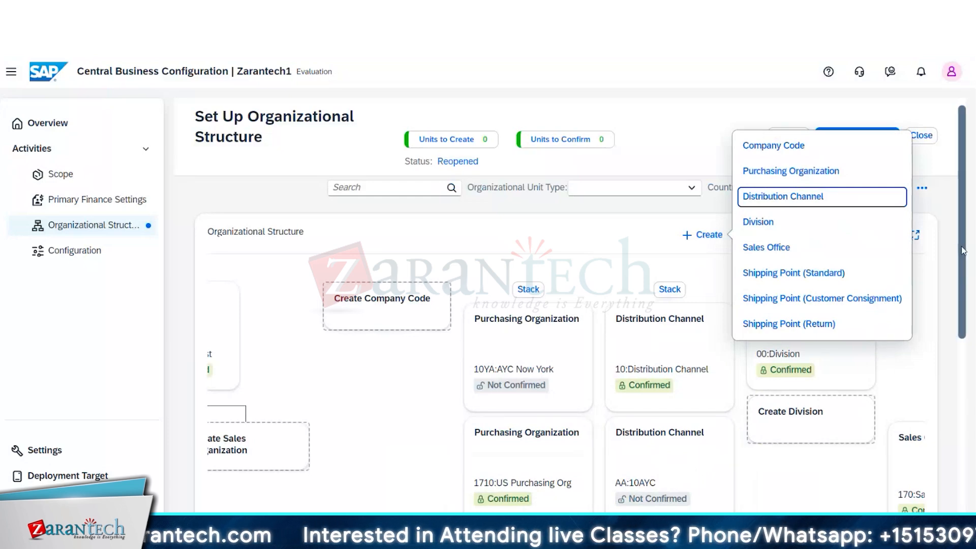
{"action": "left_click_drag", "start_coordinate": [963, 250], "coordinate": [973, 323]}
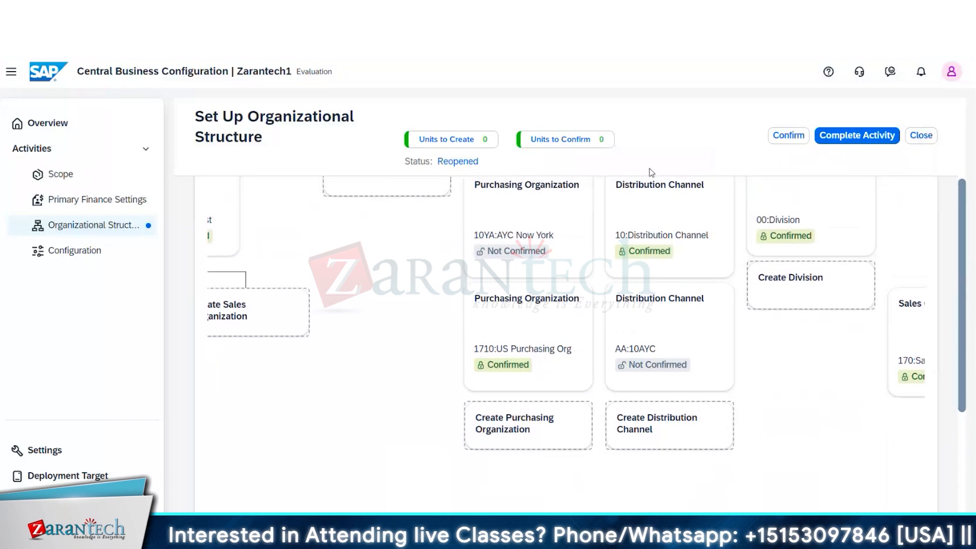
{"action": "scroll", "coordinate": [660, 246], "scroll_direction": "up", "scroll_amount": 3}
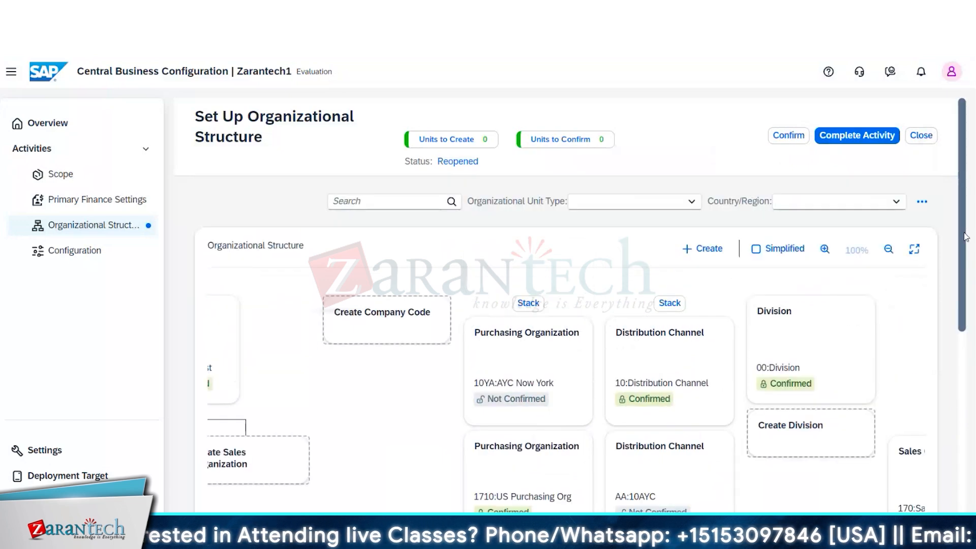
{"action": "left_click", "coordinate": [704, 248]}
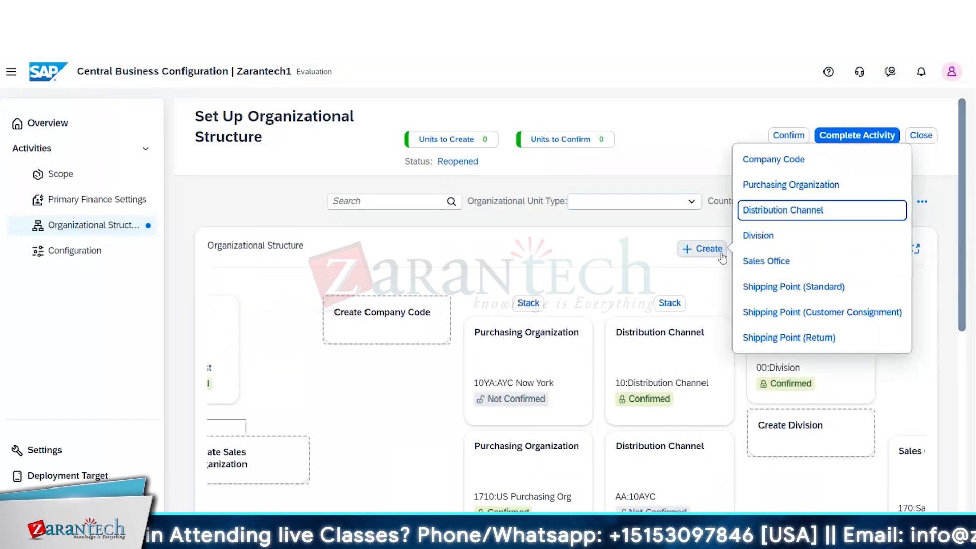
{"action": "left_click", "coordinate": [776, 215]}
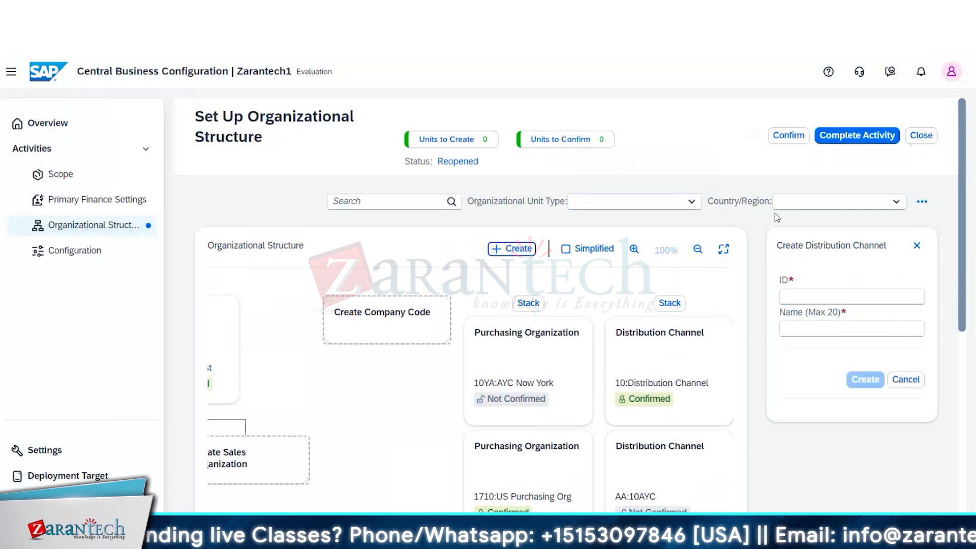
{"action": "left_click", "coordinate": [805, 296]}
{"action": "type", "text": "AB"}
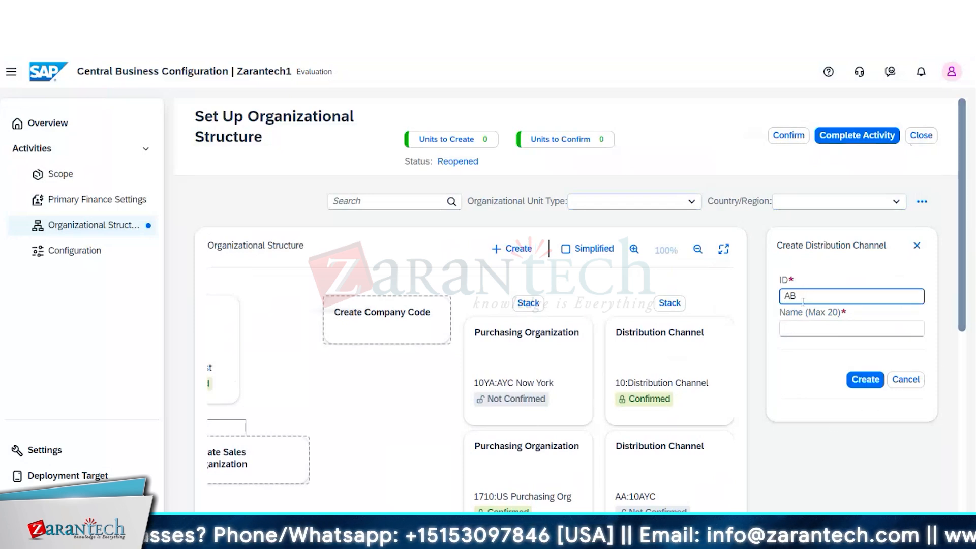
- Name the AB distribution channel 10AYC and create it
{"action": "left_click", "coordinate": [803, 331]}
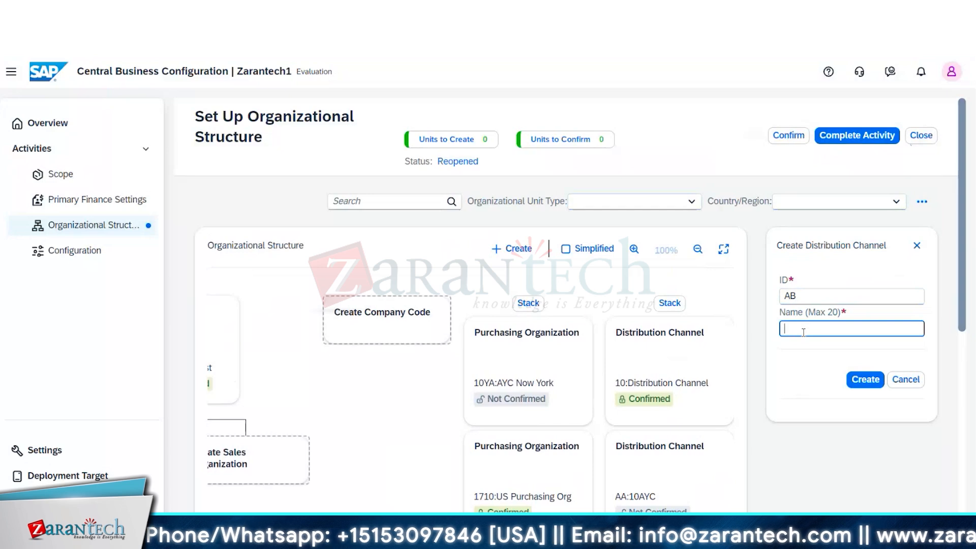
{"action": "type", "text": "A"}
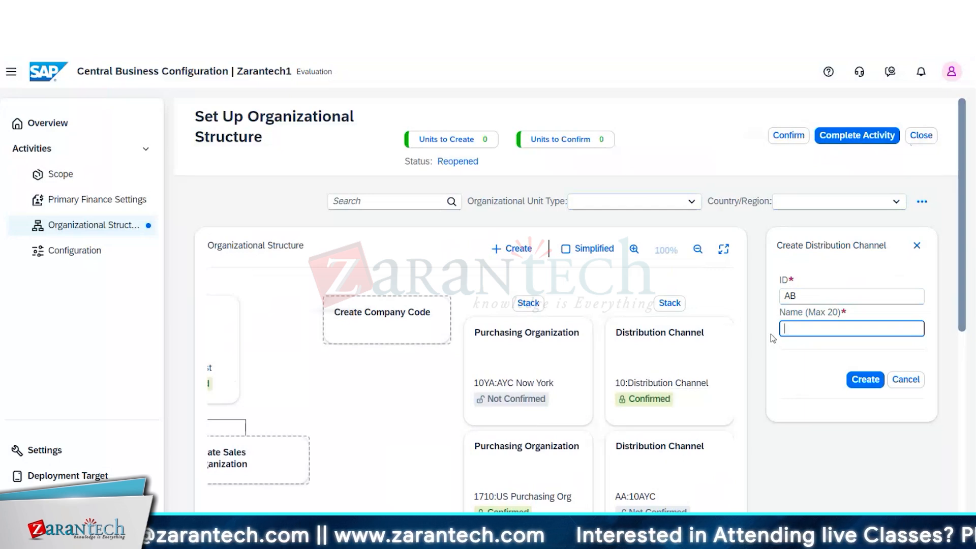
{"action": "type", "text": "10"}
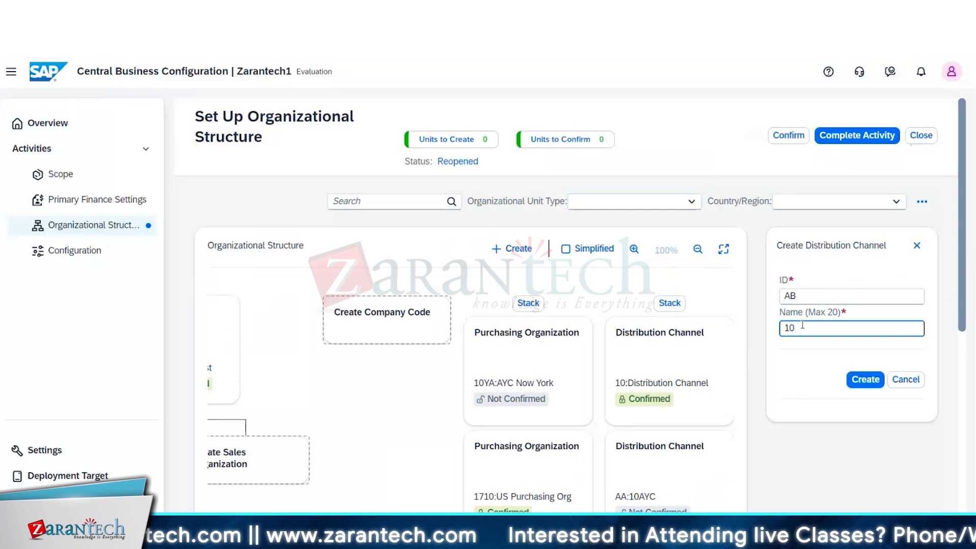
{"action": "type", "text": "AYC"}
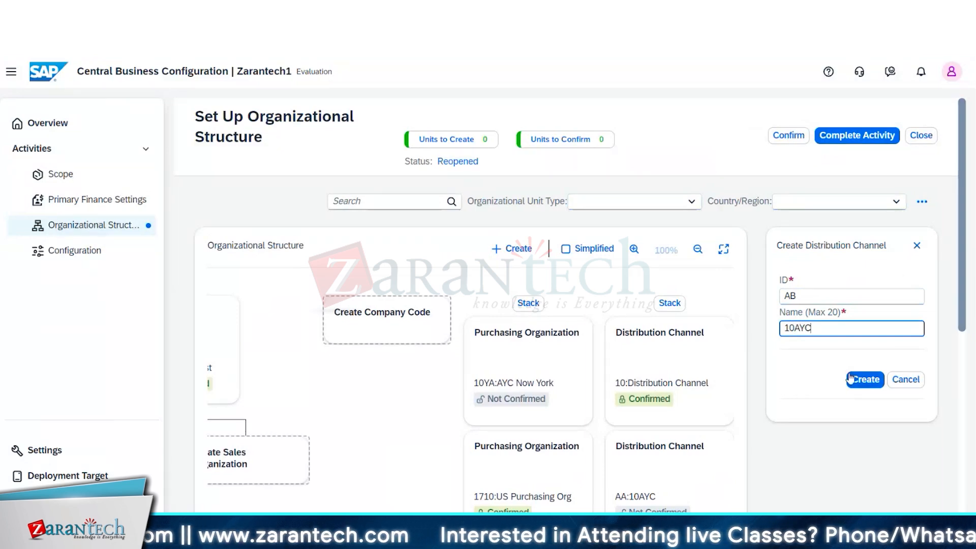
{"action": "left_click", "coordinate": [863, 382]}
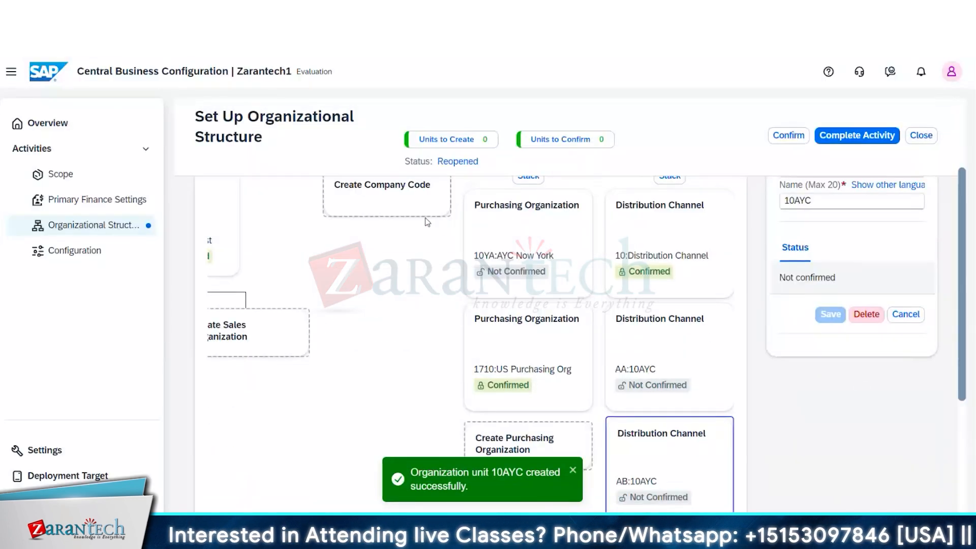
- Start creating a new division in the organizational structure
{"action": "scroll", "coordinate": [965, 320], "scroll_direction": "up", "scroll_amount": 3}
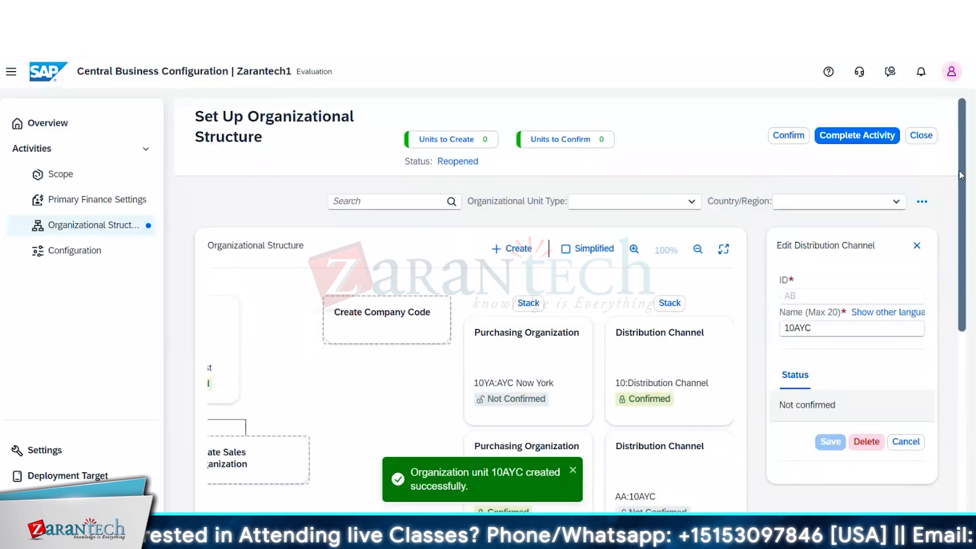
{"action": "left_click", "coordinate": [514, 251]}
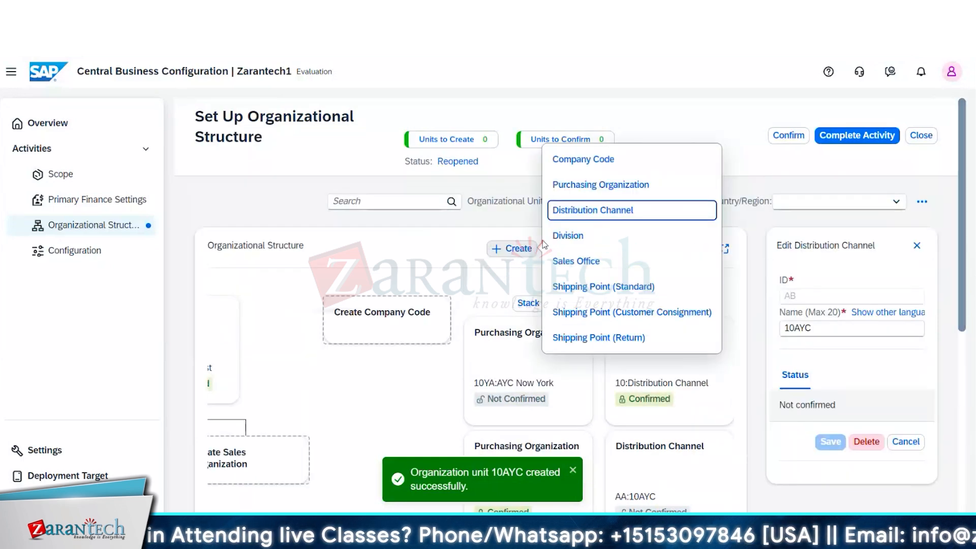
{"action": "left_click", "coordinate": [570, 236]}
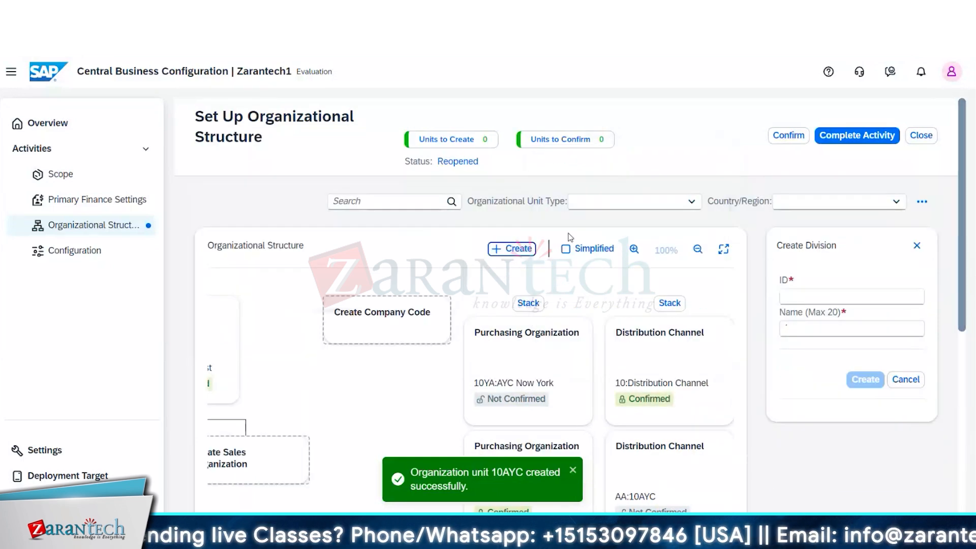
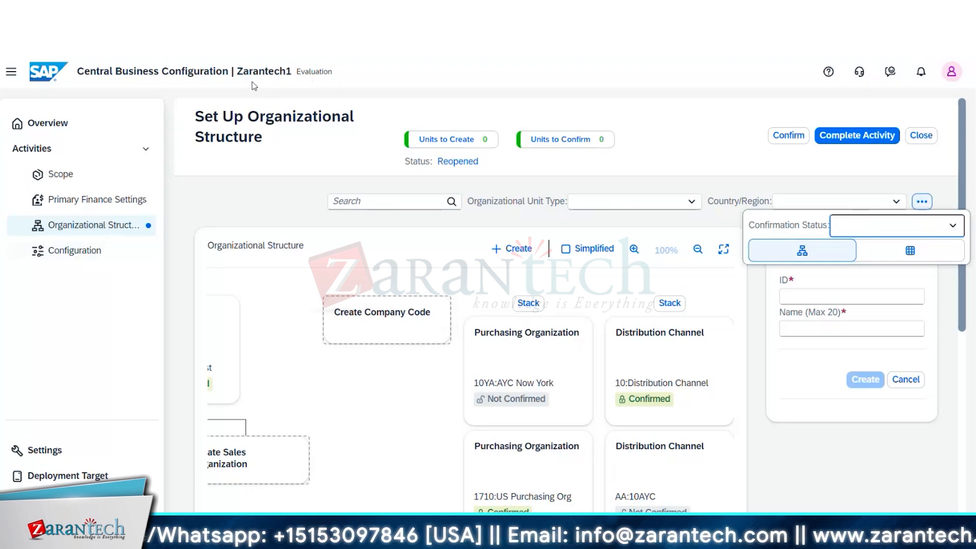
{"action": "left_click", "coordinate": [506, 249]}
{"action": "left_click", "coordinate": [506, 249]}
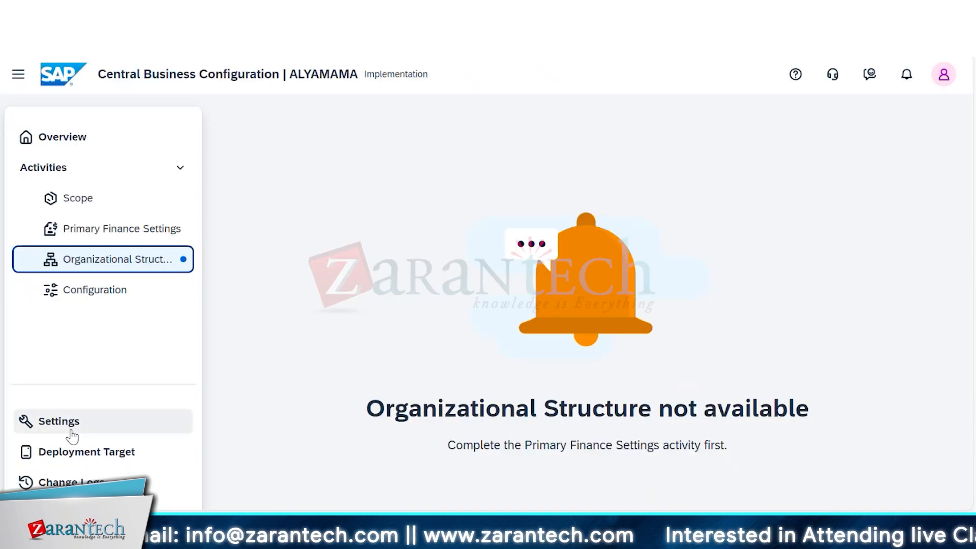
- Switch from the ALYAMAMA project to the Zarantech1 project through the project settings
{"action": "left_click", "coordinate": [64, 423]}
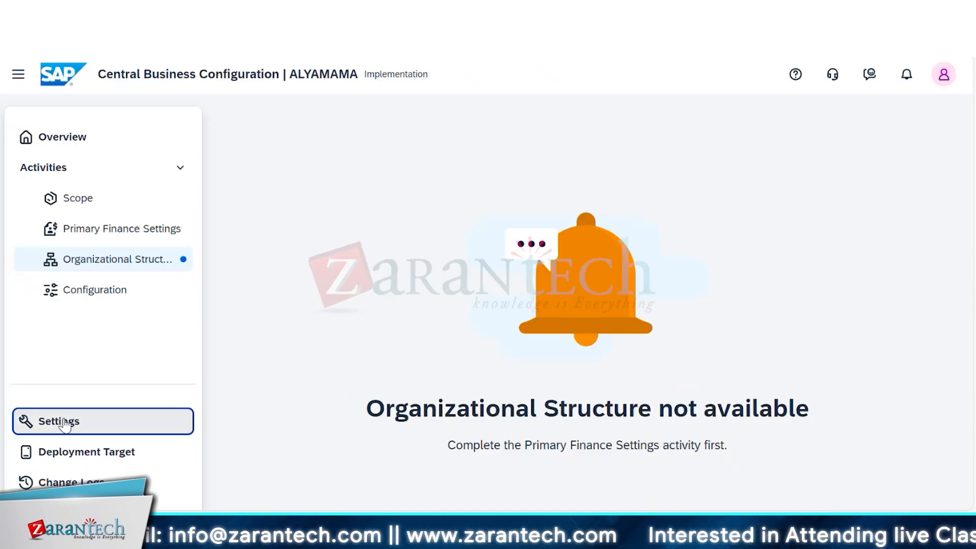
{"action": "left_click", "coordinate": [919, 130]}
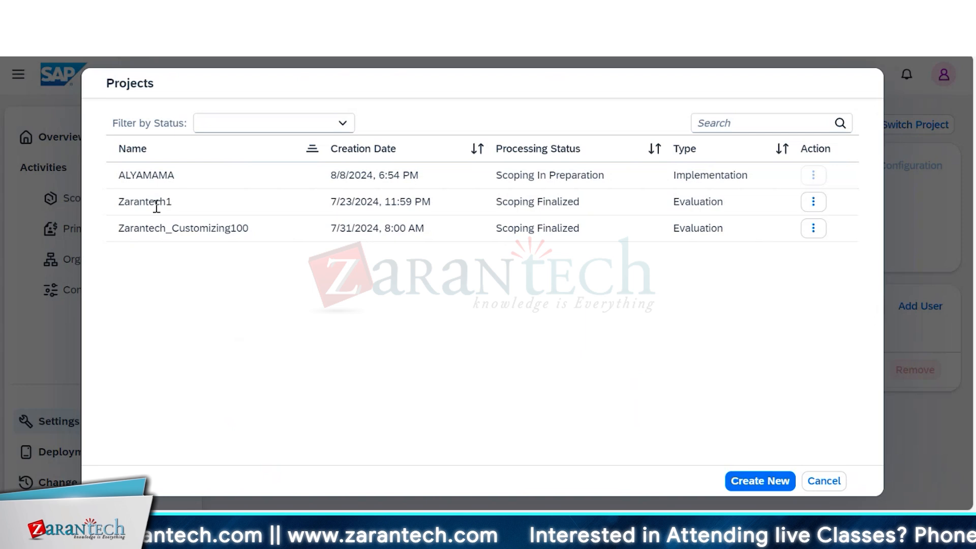
{"action": "left_click", "coordinate": [155, 206]}
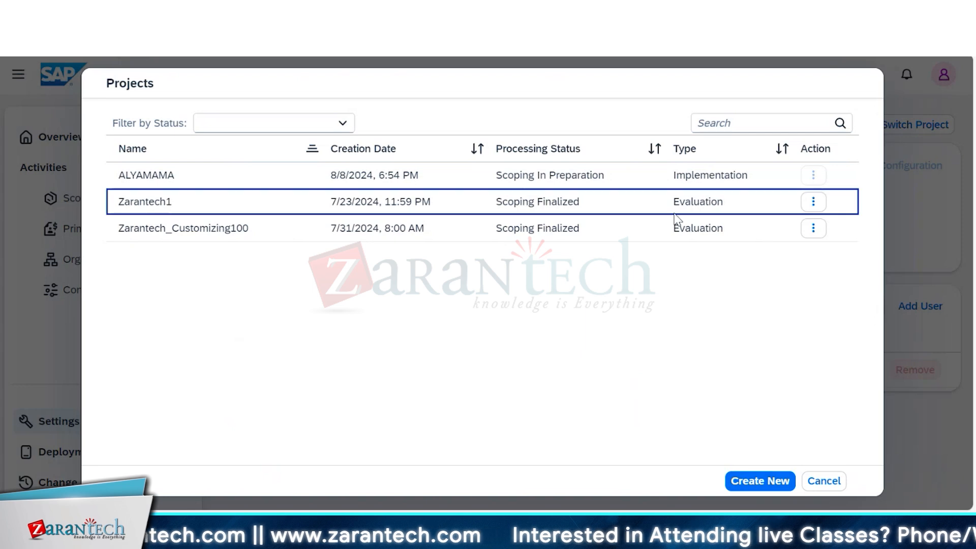
{"action": "left_click", "coordinate": [813, 203]}
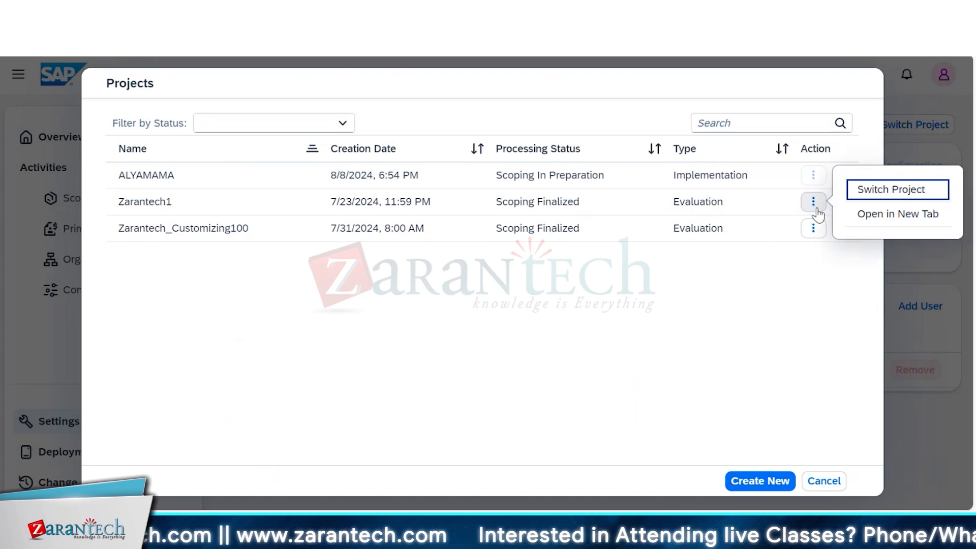
{"action": "left_click", "coordinate": [887, 191]}
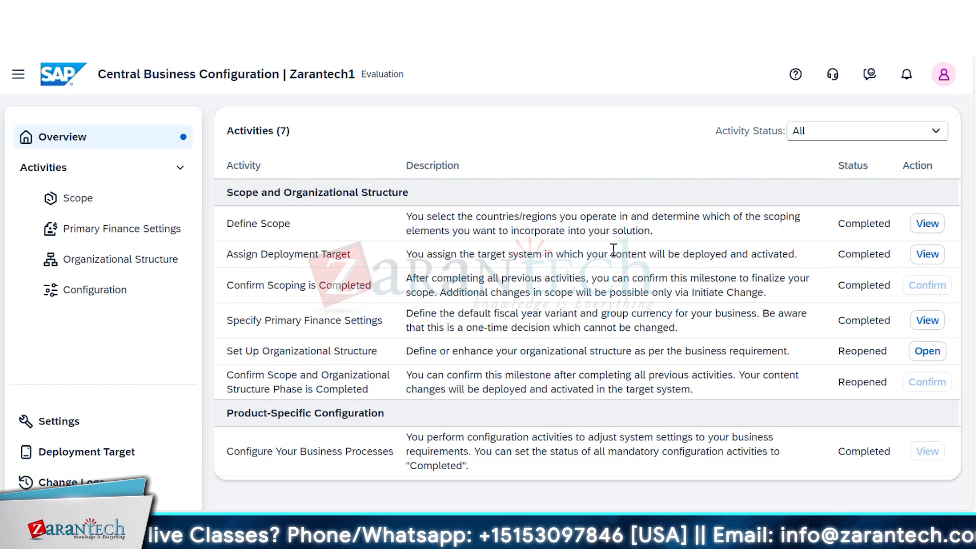
- Open the Set Up Organizational Structure activity and look over the organizational structure
{"action": "left_click", "coordinate": [927, 355]}
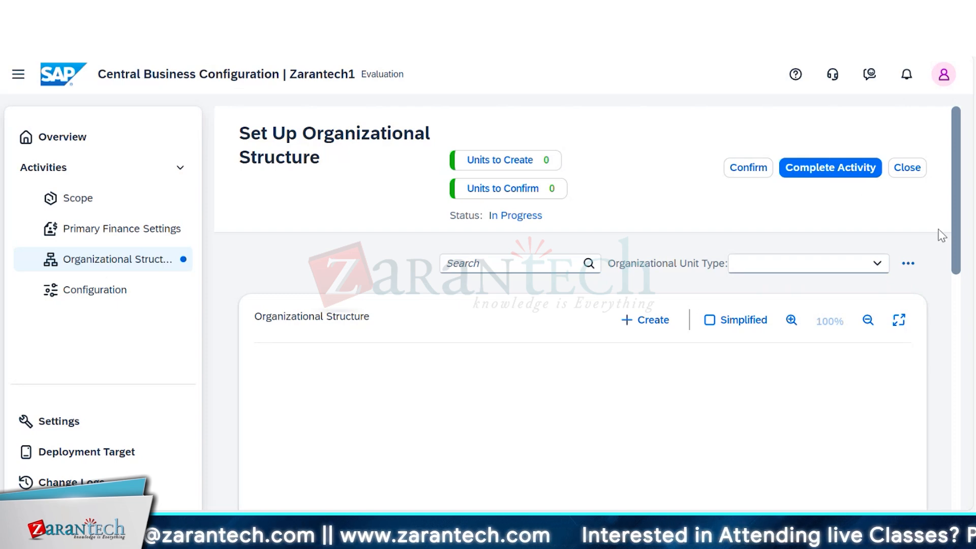
{"action": "scroll", "coordinate": [965, 325], "scroll_direction": "down", "scroll_amount": 3}
{"action": "scroll", "coordinate": [960, 366], "scroll_direction": "up", "scroll_amount": 3}
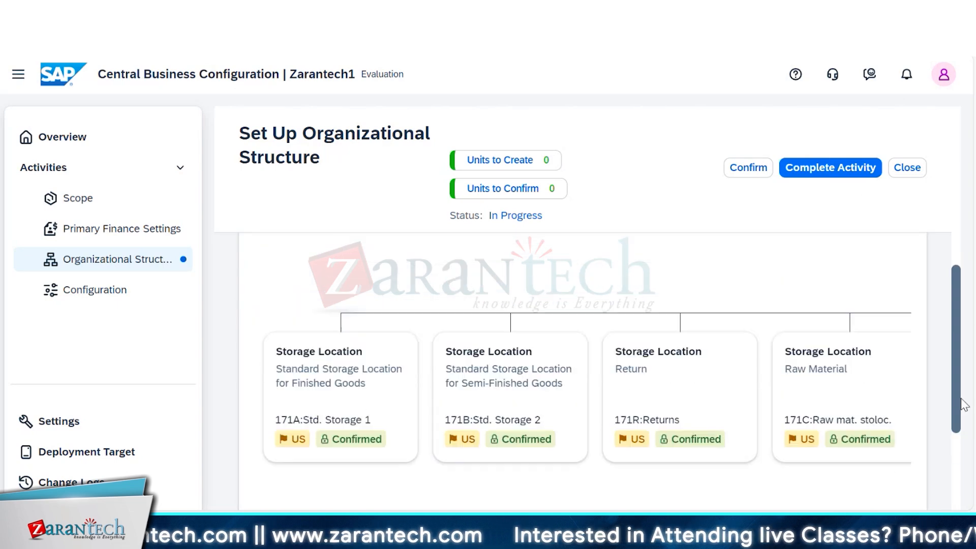
{"action": "scroll", "coordinate": [945, 281], "scroll_direction": "up", "scroll_amount": 2}
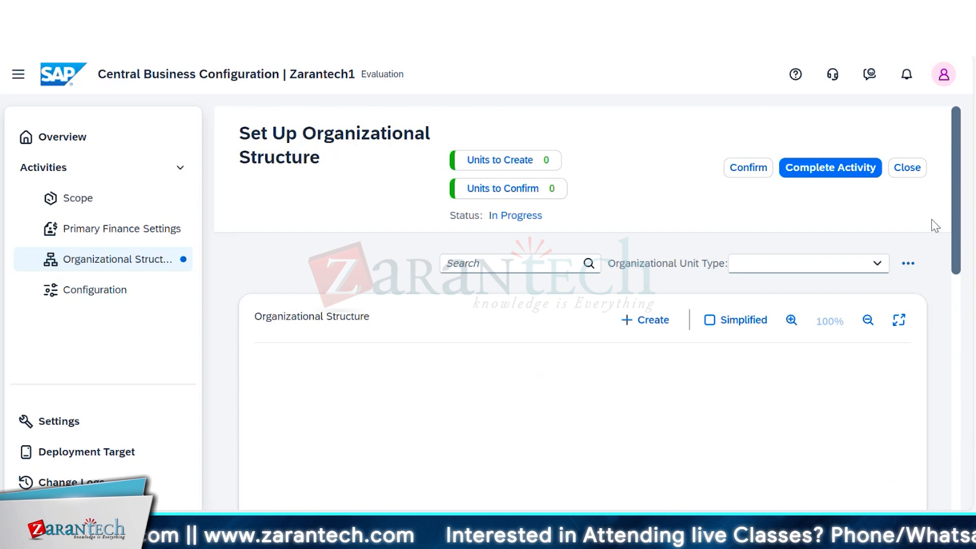
- Start a new company code in the organizational structure with ID AYC and name yamama Company
{"action": "left_click", "coordinate": [647, 321]}
{"action": "left_click", "coordinate": [723, 213]}
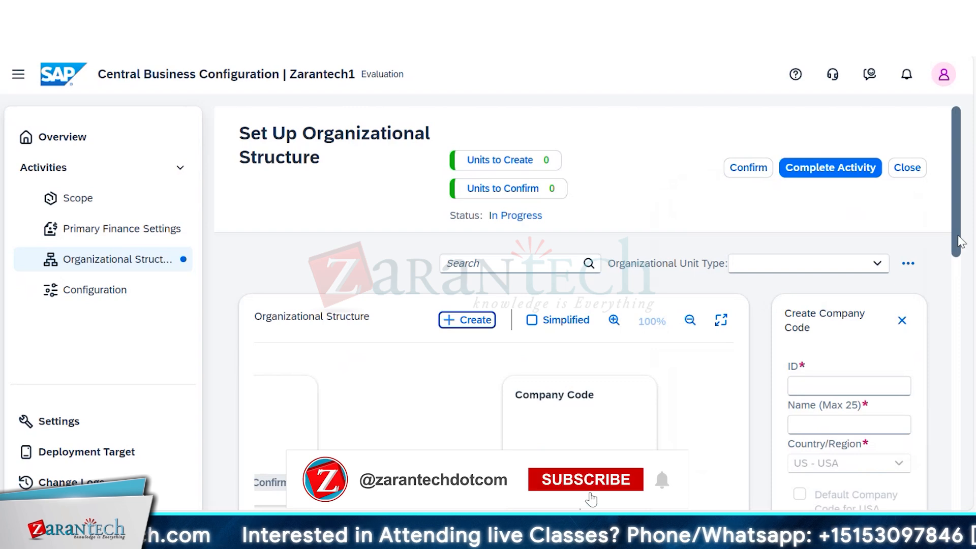
{"action": "scroll", "coordinate": [963, 281], "scroll_direction": "down", "scroll_amount": 2}
{"action": "scroll", "coordinate": [963, 281], "scroll_direction": "up", "scroll_amount": 1}
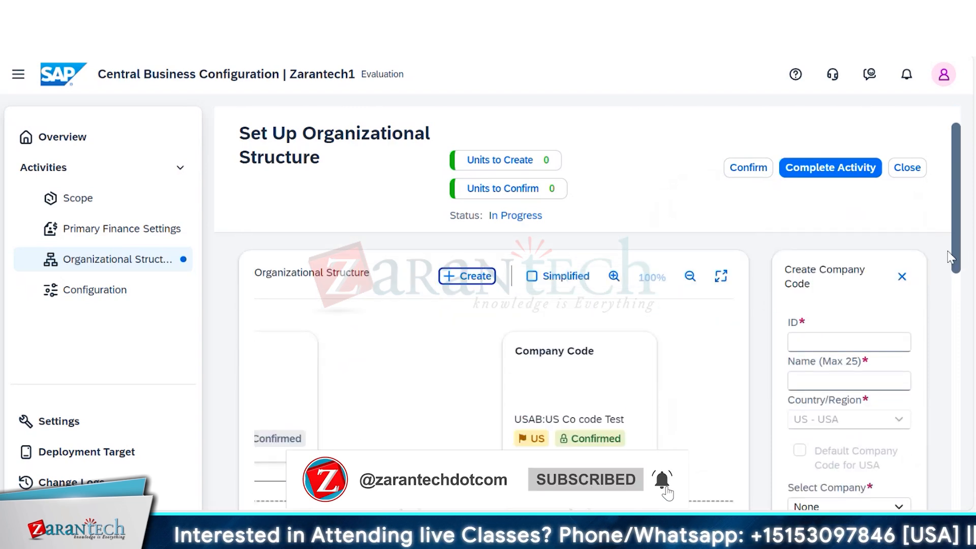
{"action": "left_click", "coordinate": [824, 325]}
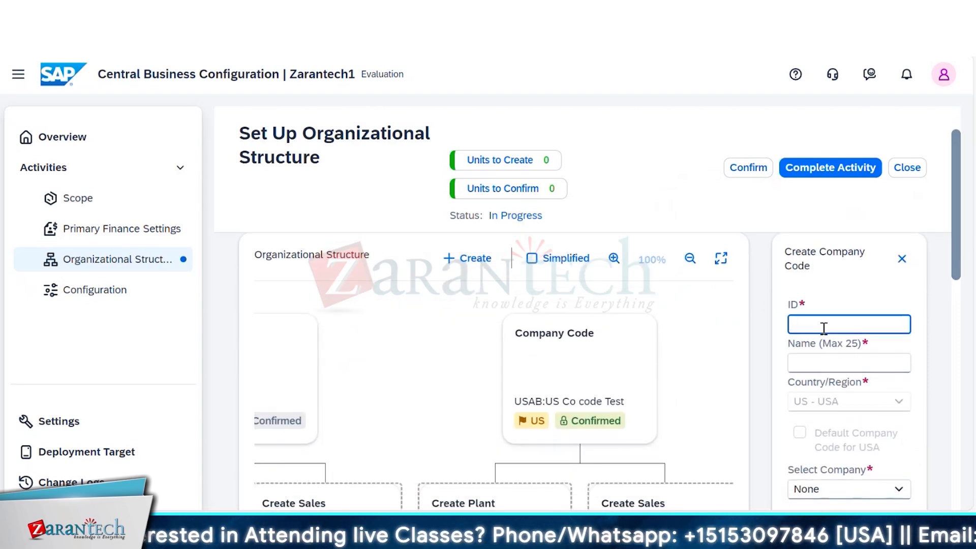
{"action": "type", "text": "AYC"}
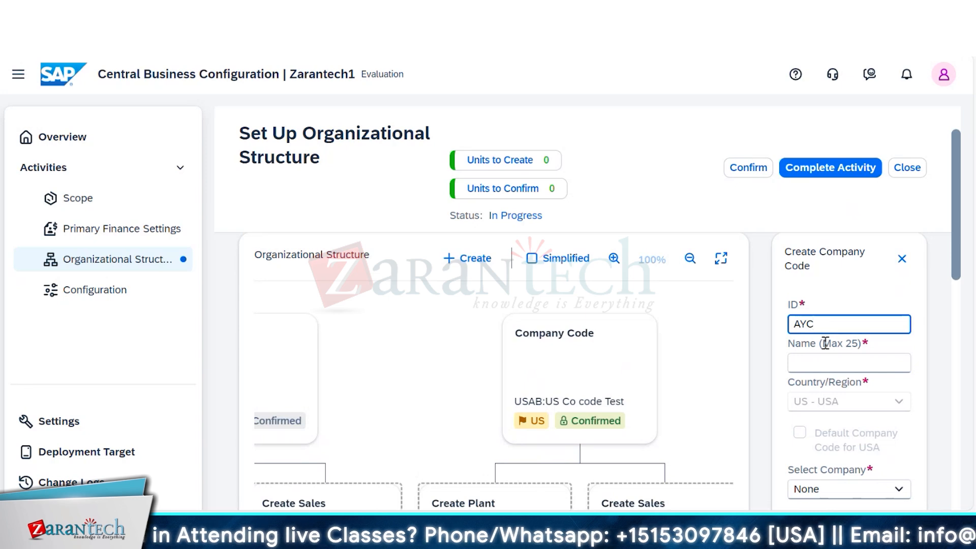
{"action": "left_click", "coordinate": [826, 362]}
{"action": "type", "text": "y"}
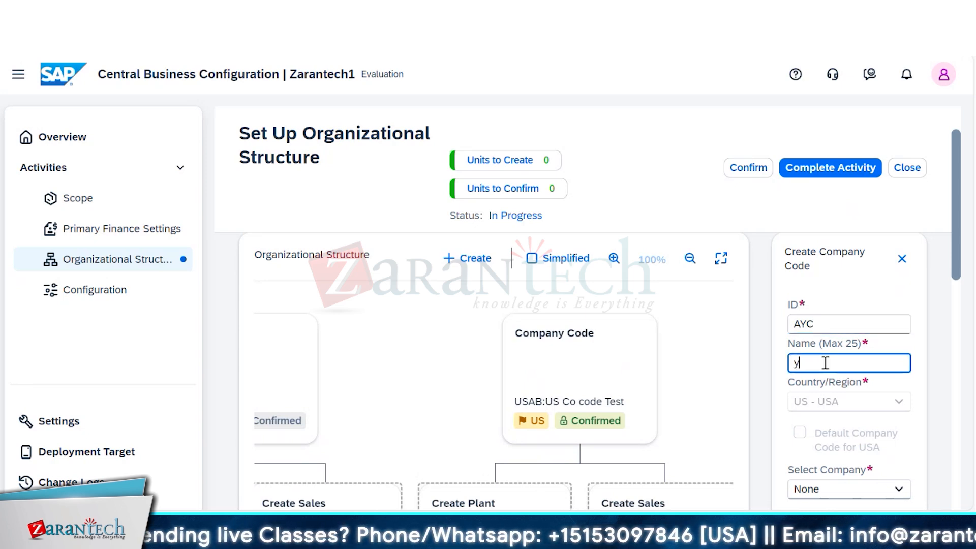
{"action": "type", "text": "amama"}
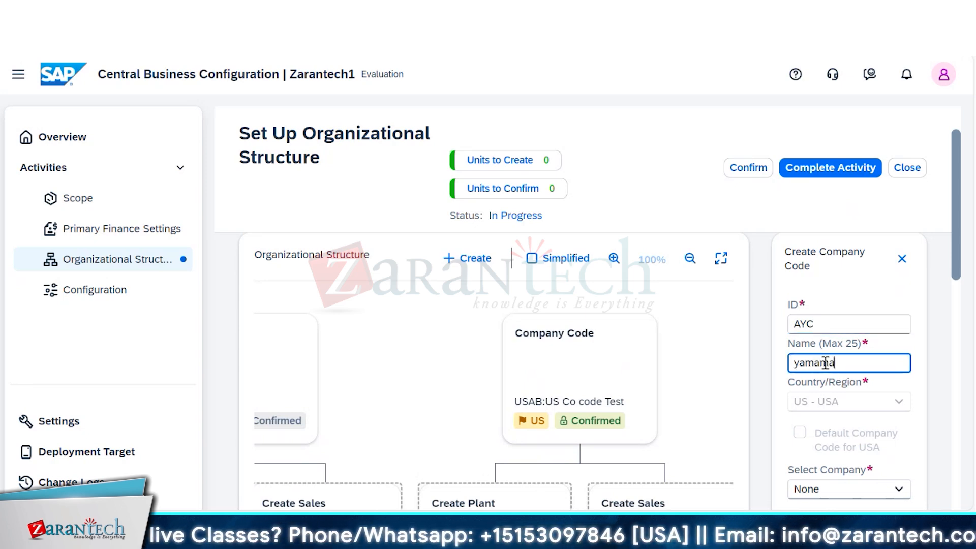
{"action": "type", "text": "ha Company"}
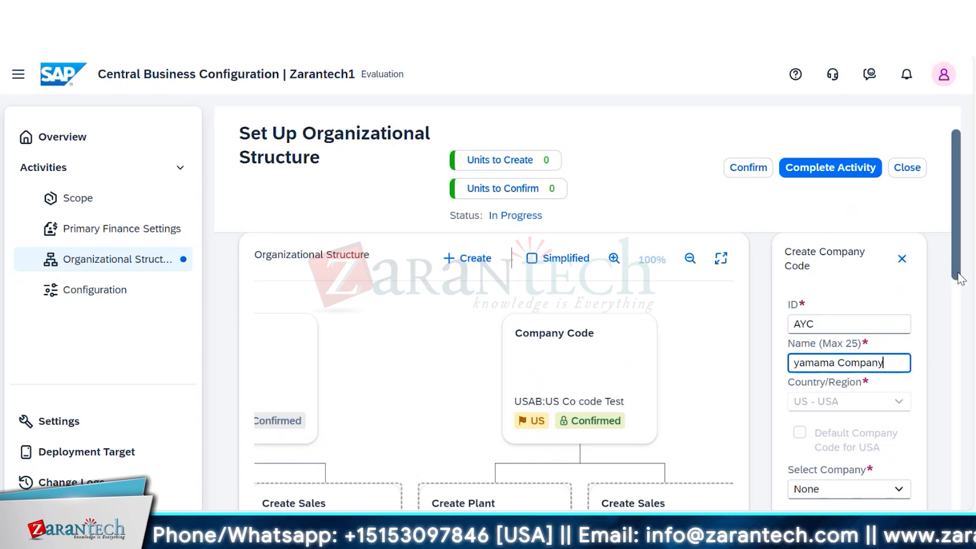
- Review the country setting and the companies available for assignment to the new company code
{"action": "left_click_drag", "start_coordinate": [957, 272], "coordinate": [959, 297]}
{"action": "left_click", "coordinate": [901, 336]}
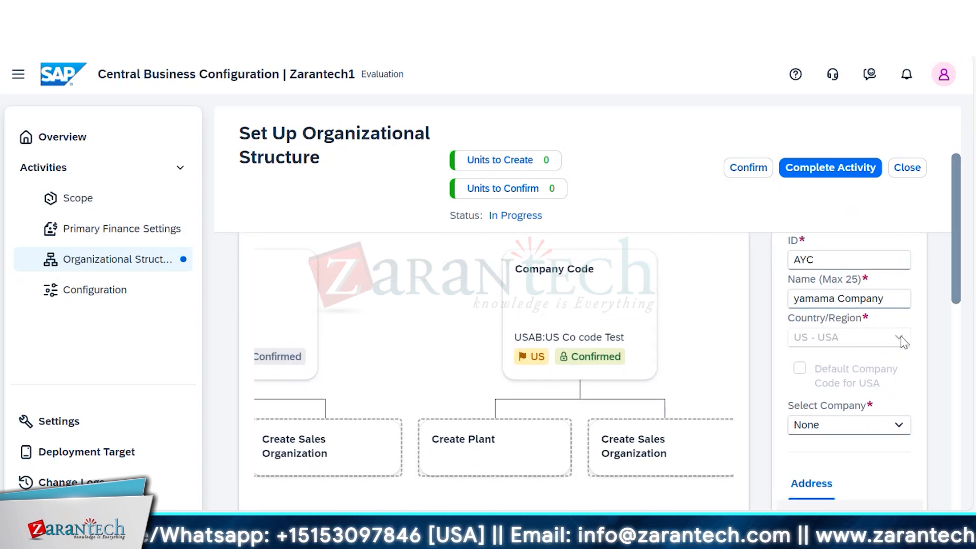
{"action": "left_click", "coordinate": [897, 426]}
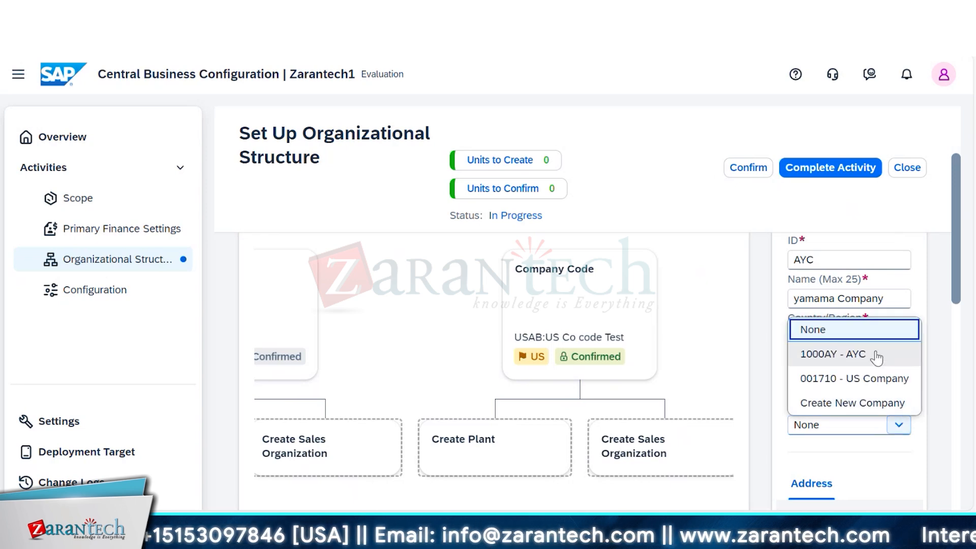
{"action": "left_click", "coordinate": [955, 299]}
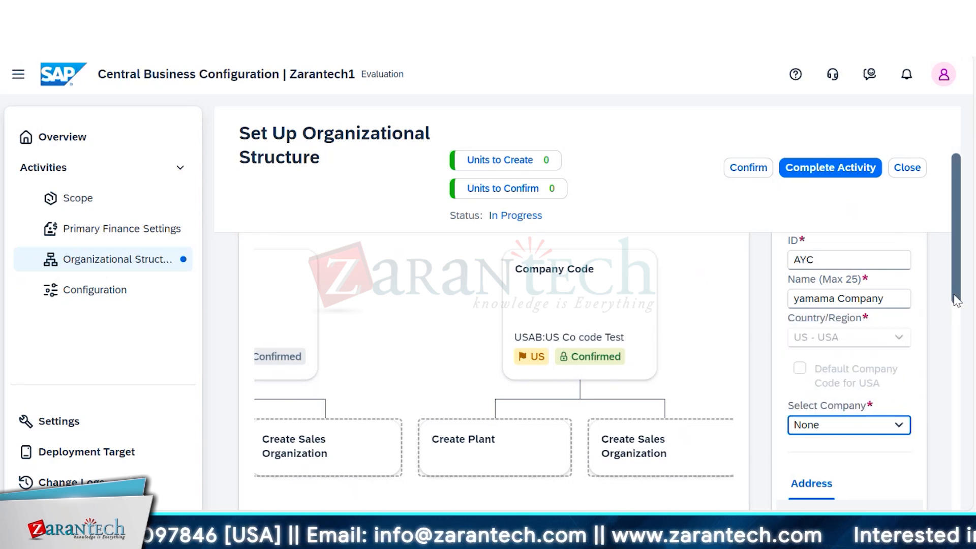
{"action": "left_click_drag", "start_coordinate": [957, 300], "coordinate": [962, 214]}
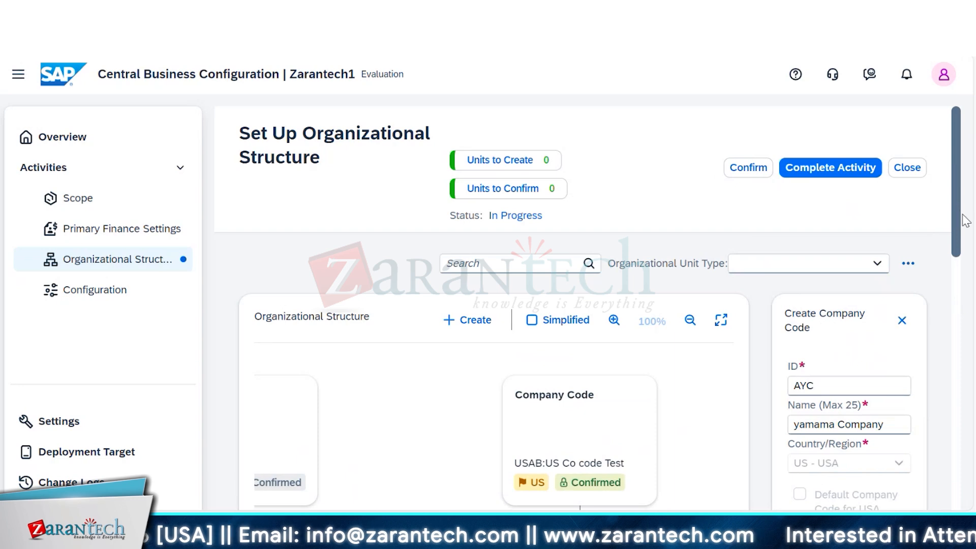
- Start creating a new company from the company code's company selection and enter AYC as its ID
{"action": "scroll", "coordinate": [971, 310], "scroll_direction": "down", "scroll_amount": 3}
{"action": "scroll", "coordinate": [972, 310], "scroll_direction": "down", "scroll_amount": 2}
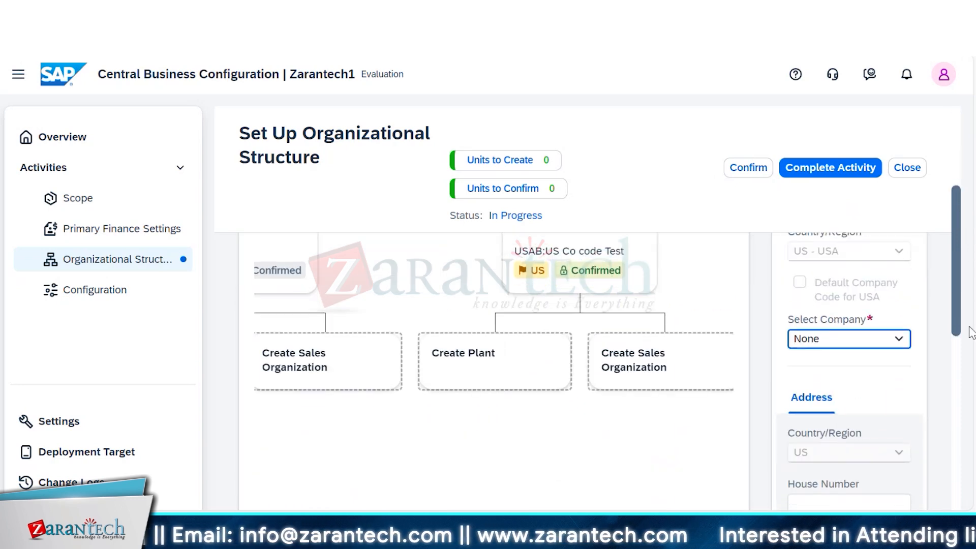
{"action": "left_click", "coordinate": [898, 339]}
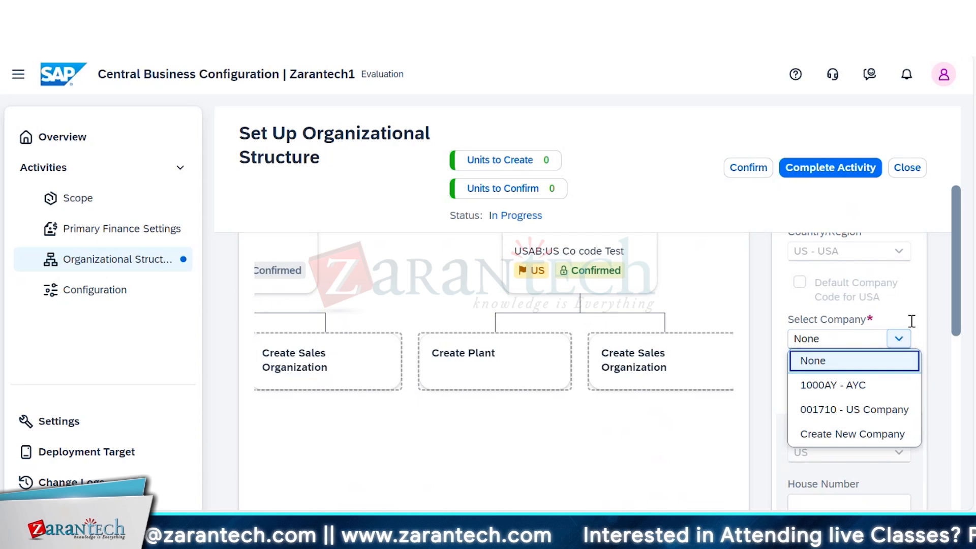
{"action": "left_click", "coordinate": [876, 436]}
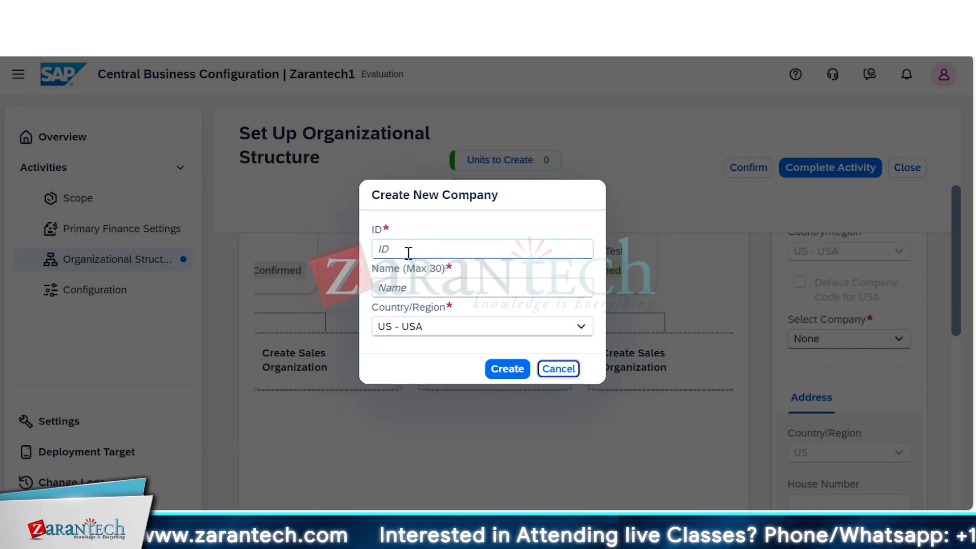
{"action": "left_click", "coordinate": [430, 251]}
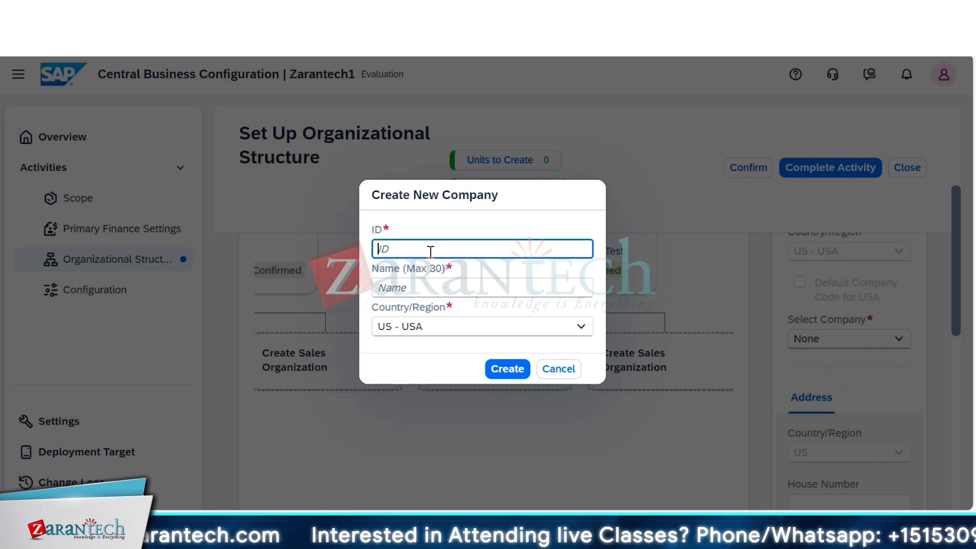
{"action": "type", "text": "AYC"}
{"action": "key", "text": "Tab"}
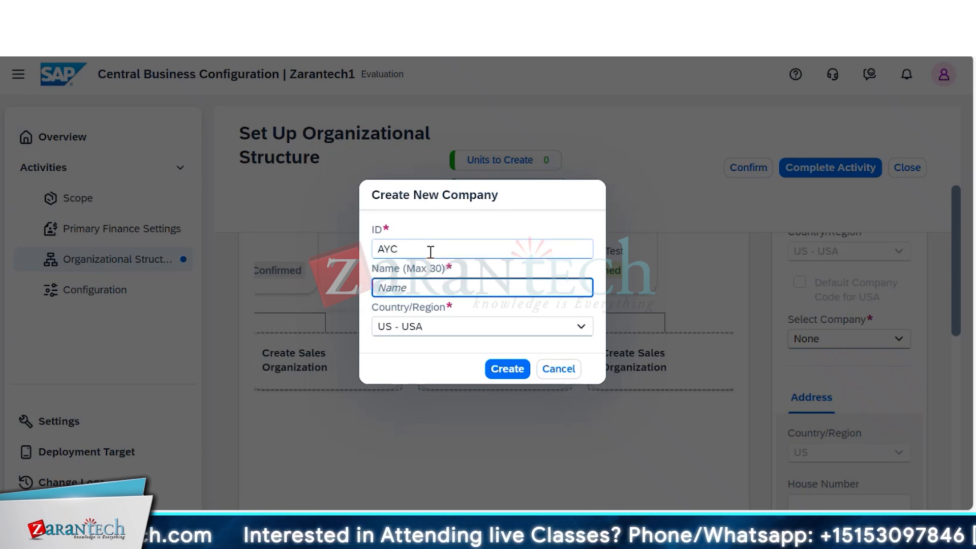
- Name the new company Al Yamama Company, create it with country US - USA and dismiss the message
{"action": "type", "text": "A"}
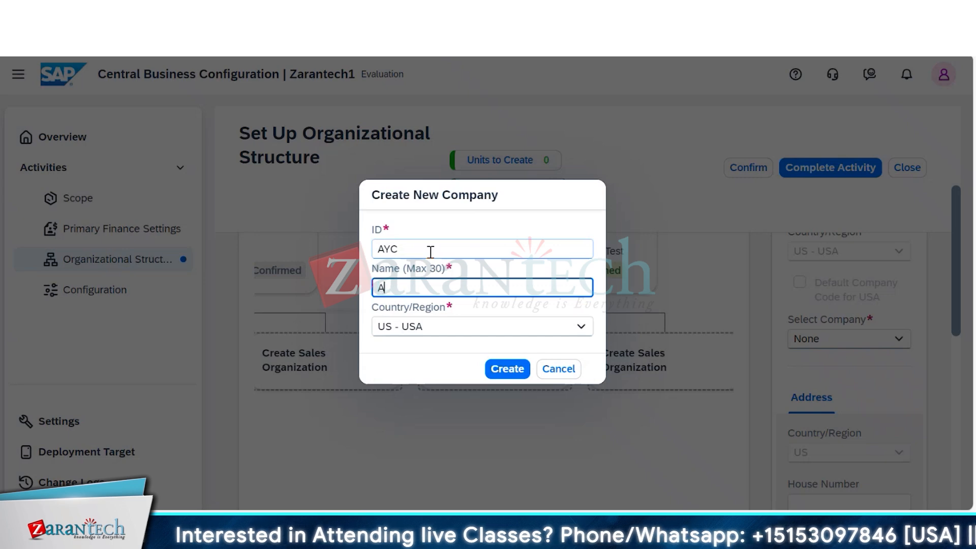
{"action": "type", "text": "l Yamama "}
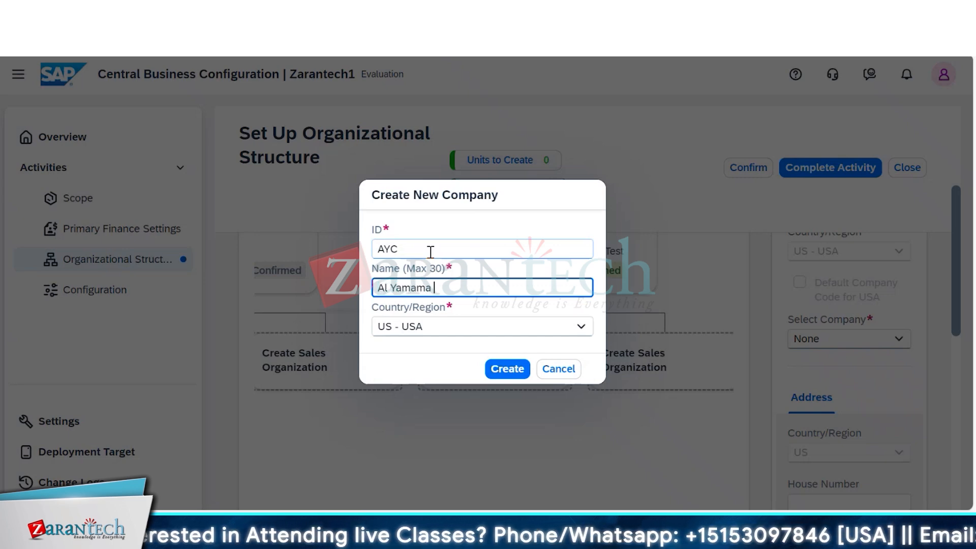
{"action": "type", "text": "Company"}
{"action": "key", "text": "Tab"}
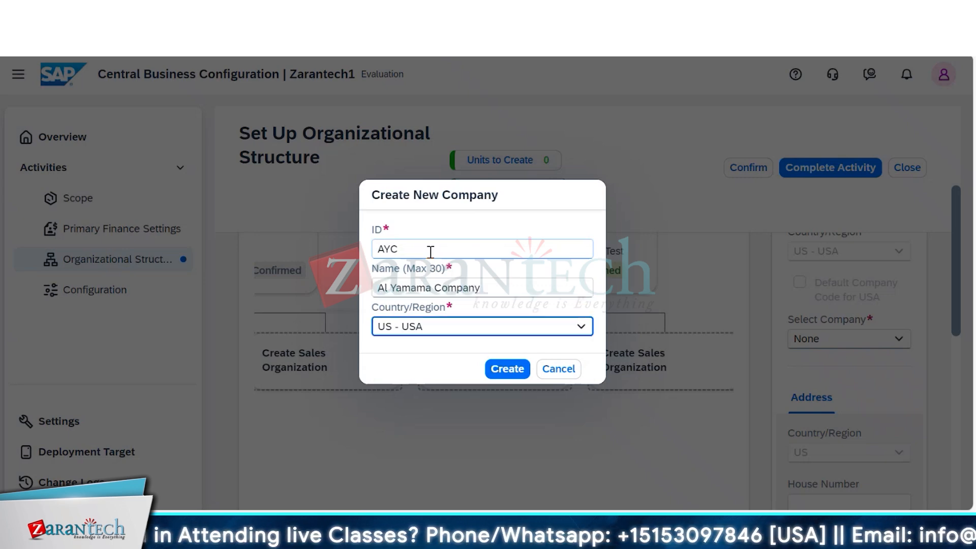
{"action": "left_click", "coordinate": [582, 328]}
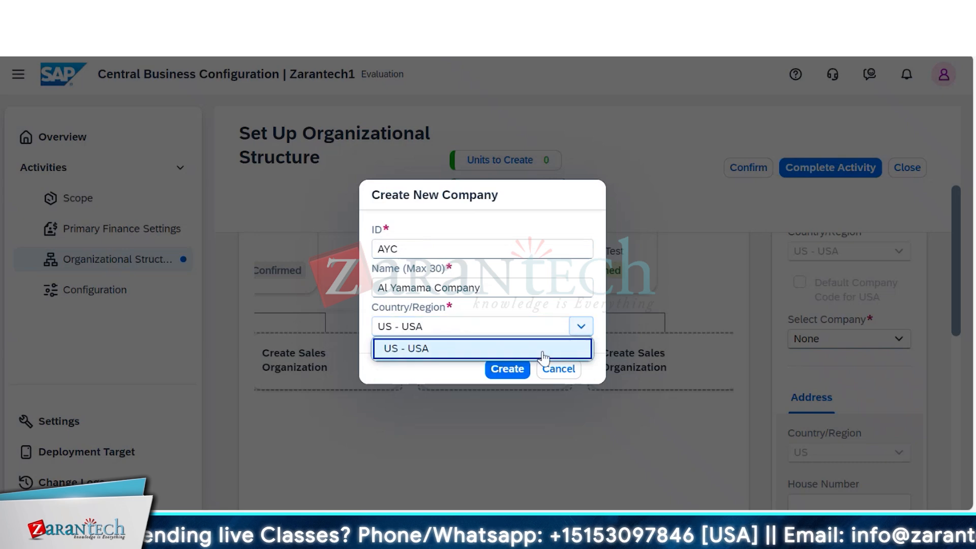
{"action": "left_click", "coordinate": [507, 370]}
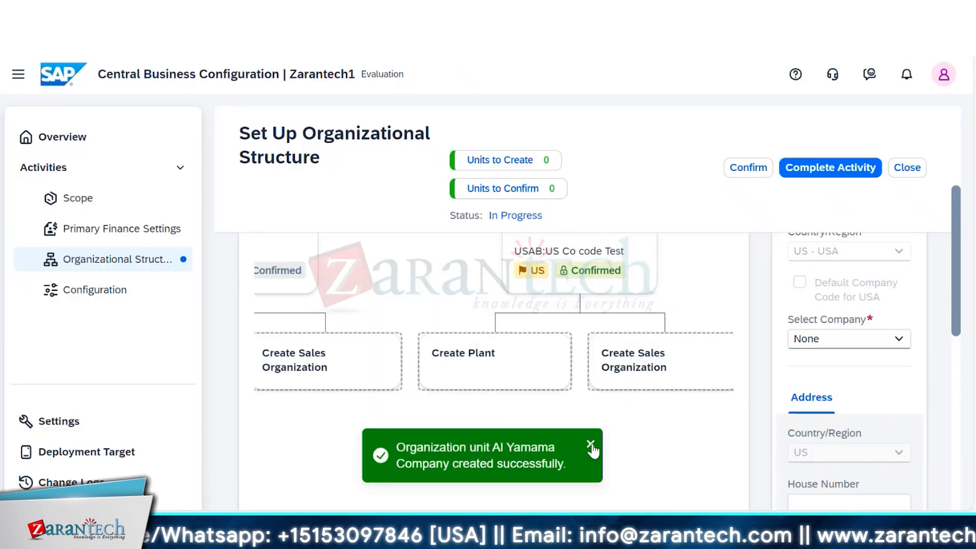
{"action": "left_click", "coordinate": [591, 445]}
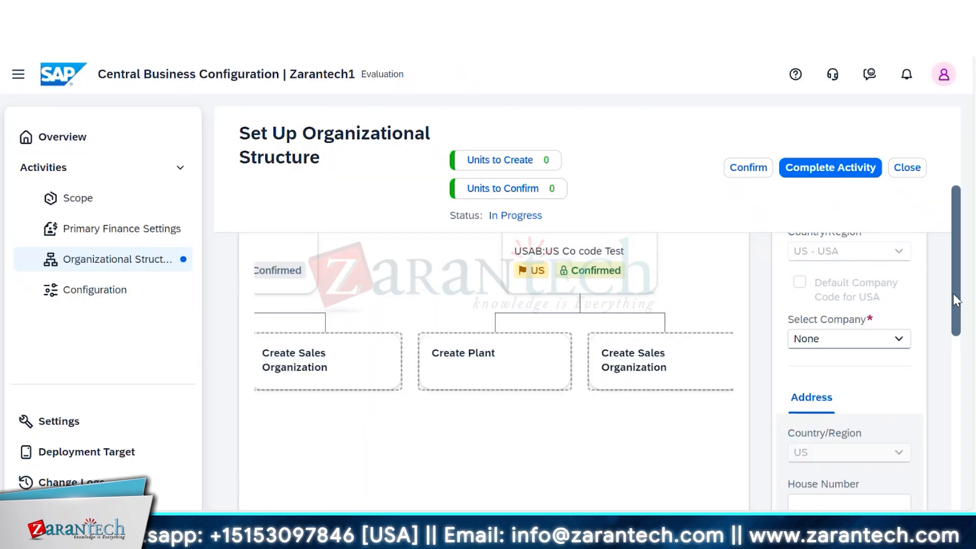
- Try to open the existing 1000AYC company code, but keep the unsaved entries of the new company code
{"action": "left_click_drag", "start_coordinate": [952, 293], "coordinate": [952, 270]}
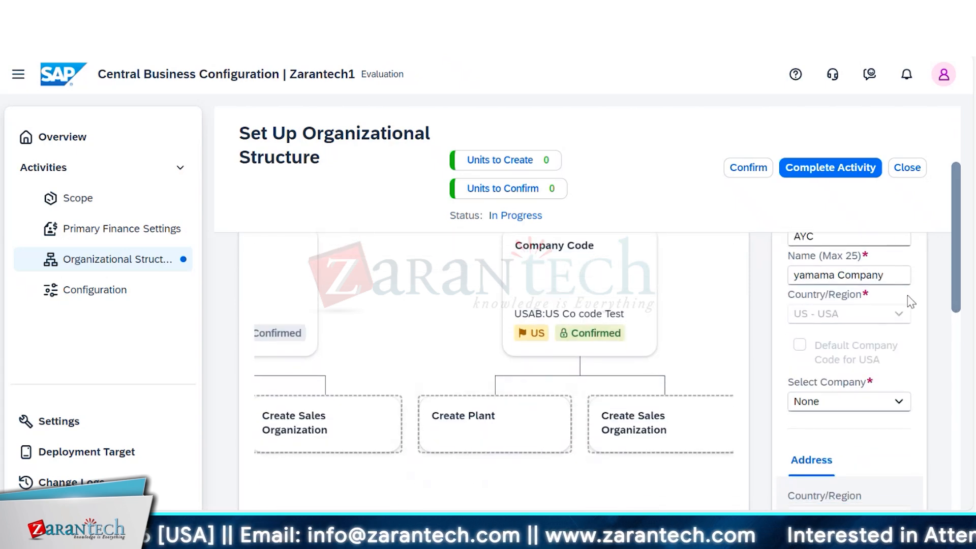
{"action": "left_click_drag", "start_coordinate": [960, 285], "coordinate": [958, 257]}
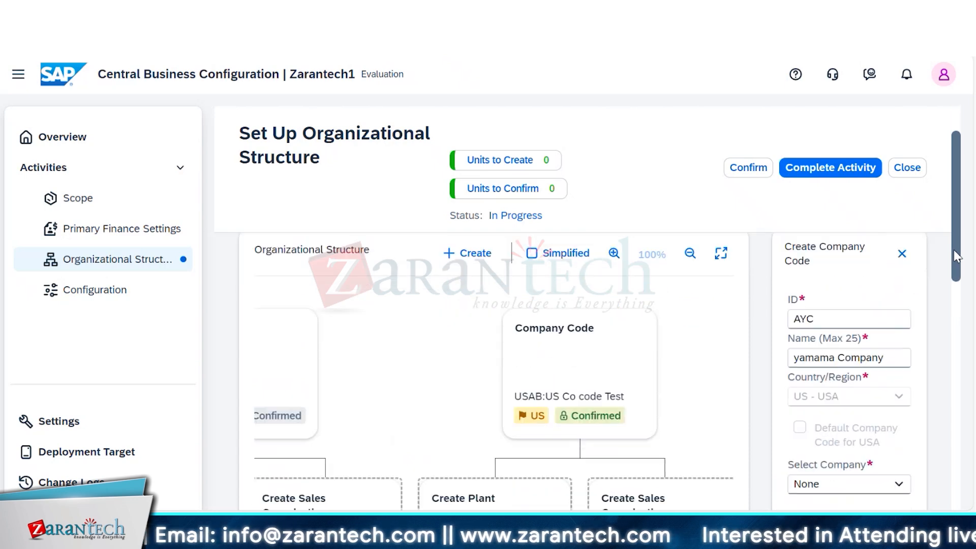
{"action": "left_click", "coordinate": [305, 385]}
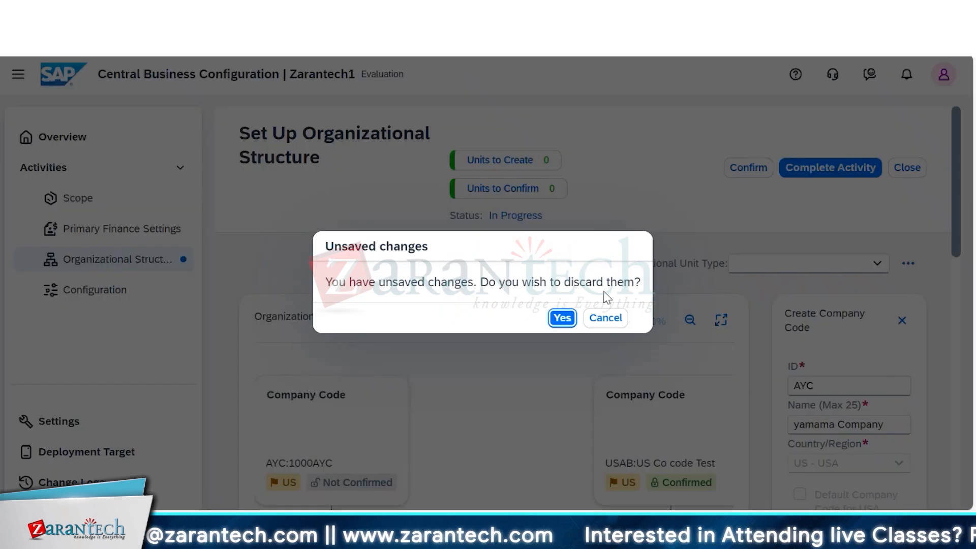
{"action": "left_click", "coordinate": [605, 318]}
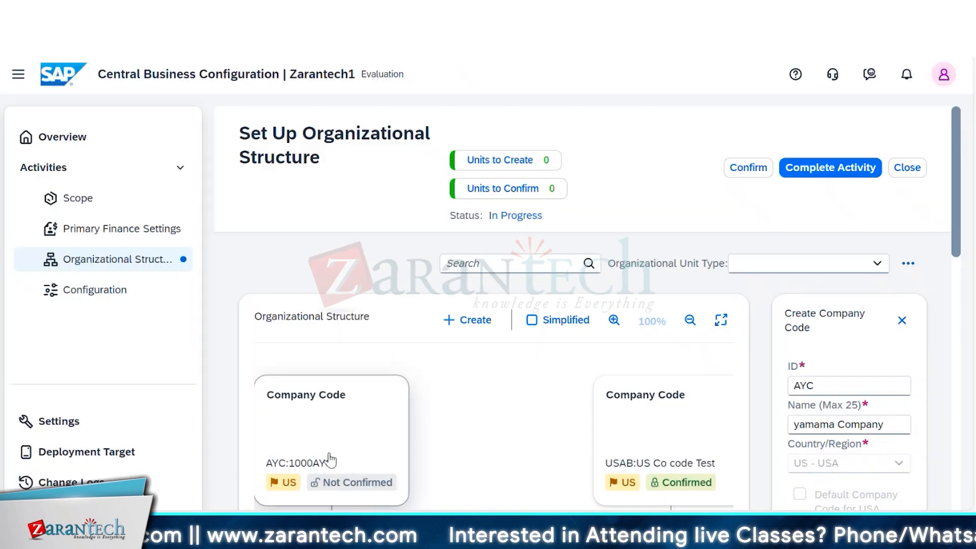
- Discard the unsaved company code entries and start creating a purchasing organization
{"action": "left_click", "coordinate": [331, 459]}
{"action": "left_click", "coordinate": [605, 319]}
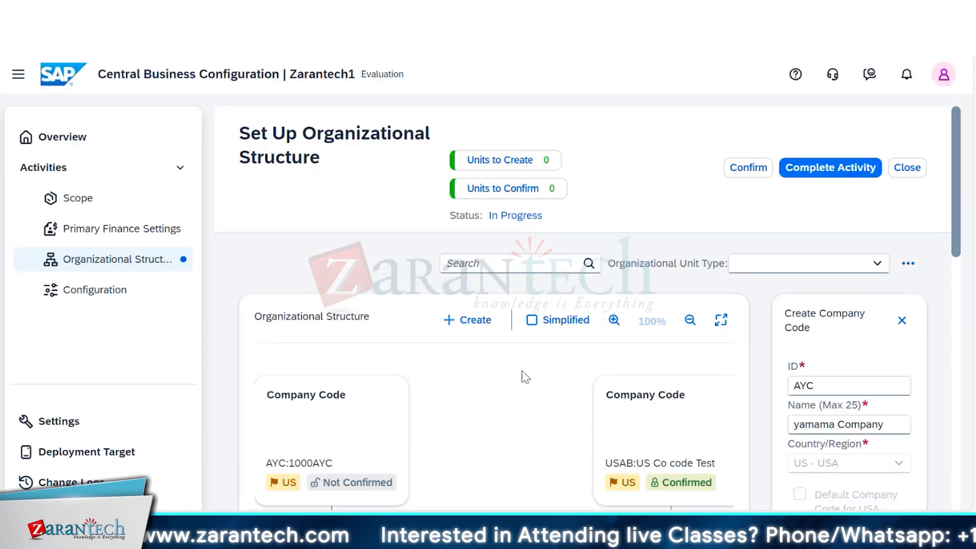
{"action": "left_click", "coordinate": [479, 330]}
{"action": "left_click", "coordinate": [565, 243]}
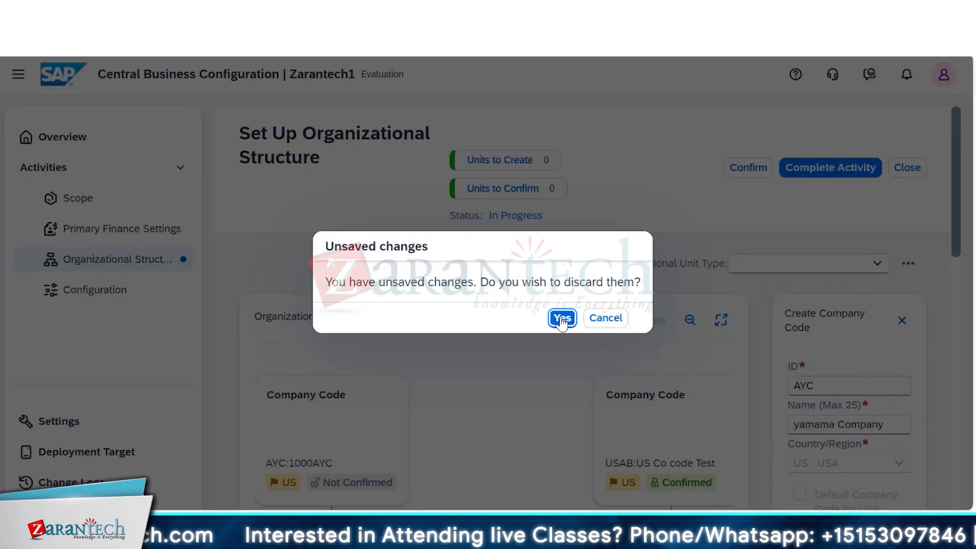
{"action": "left_click", "coordinate": [562, 319]}
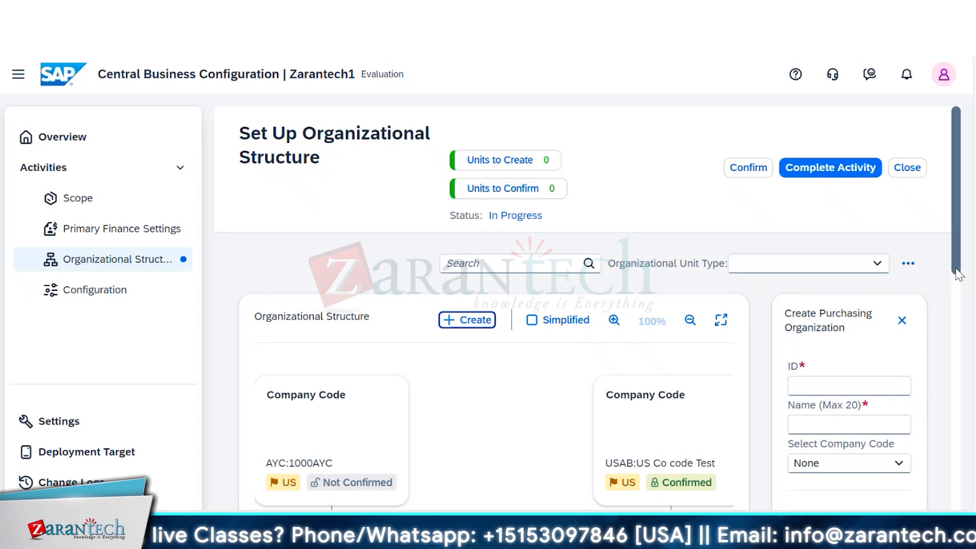
- Enter AYC as the new purchasing organization's ID and Ayc Pur Org as its name
{"action": "scroll", "coordinate": [958, 274], "scroll_direction": "down", "scroll_amount": 2}
{"action": "left_click", "coordinate": [828, 297]}
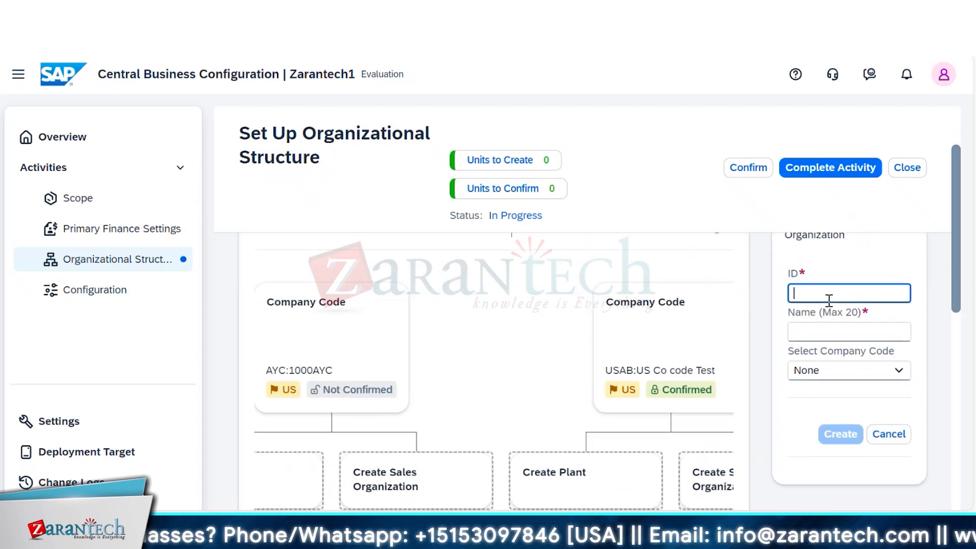
{"action": "type", "text": "AYC"}
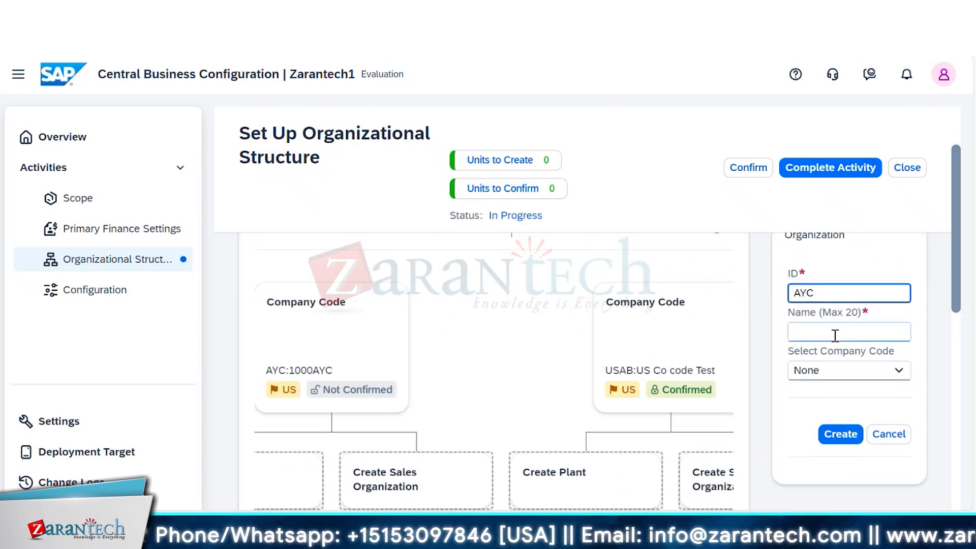
{"action": "left_click", "coordinate": [836, 333]}
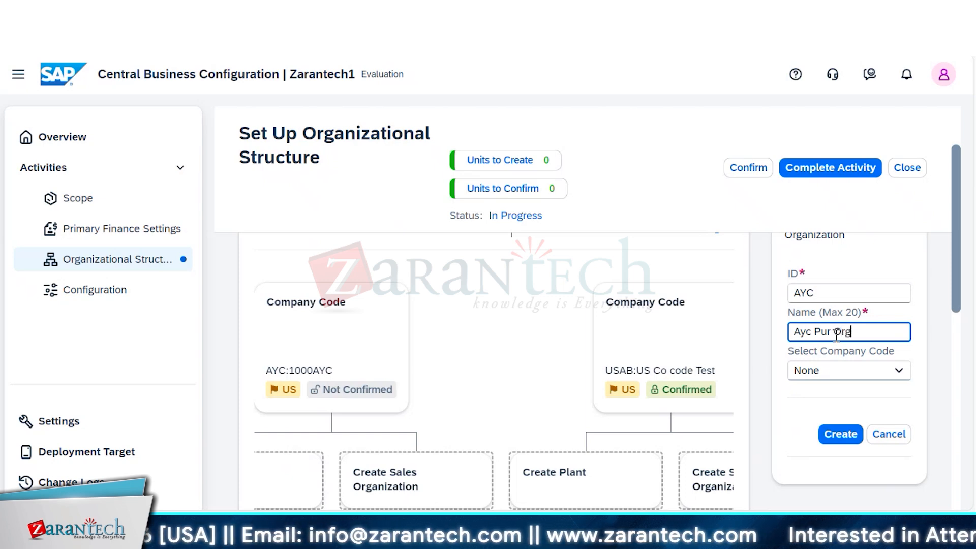
- Review the company codes selectable for the purchasing organization and try to open company code 1000AYC, keeping the unsaved entries
{"action": "left_click", "coordinate": [899, 371]}
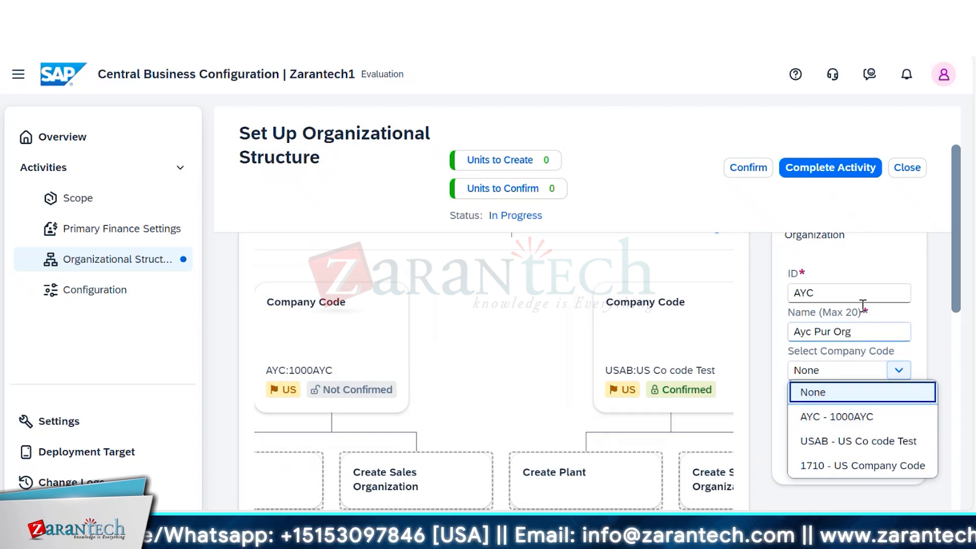
{"action": "mouse_move", "coordinate": [954, 294]}
{"action": "left_mouse_down"}
{"action": "mouse_move", "coordinate": [951, 332]}
{"action": "mouse_move", "coordinate": [947, 270]}
{"action": "mouse_move", "coordinate": [948, 308]}
{"action": "left_mouse_up"}
{"action": "left_click", "coordinate": [898, 361]}
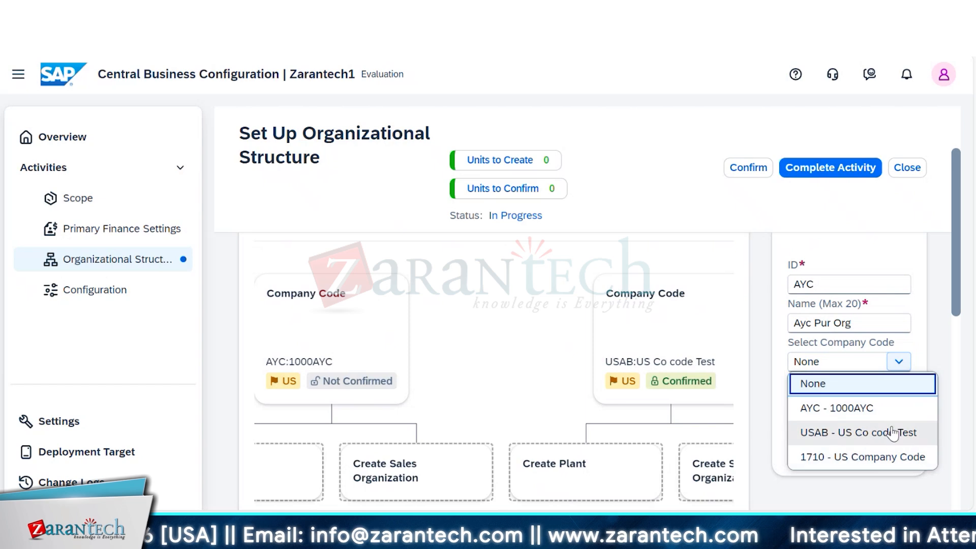
{"action": "left_click", "coordinate": [941, 275]}
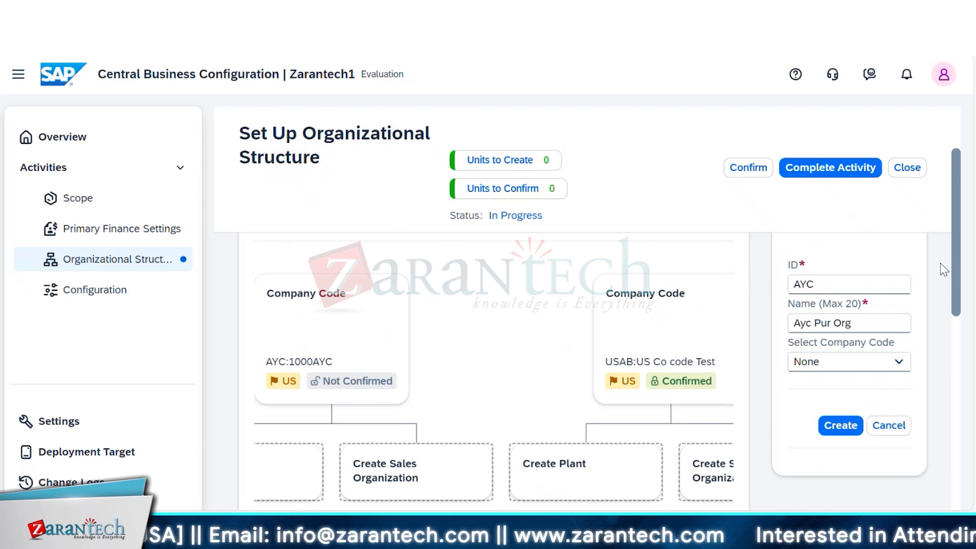
{"action": "left_click", "coordinate": [335, 338]}
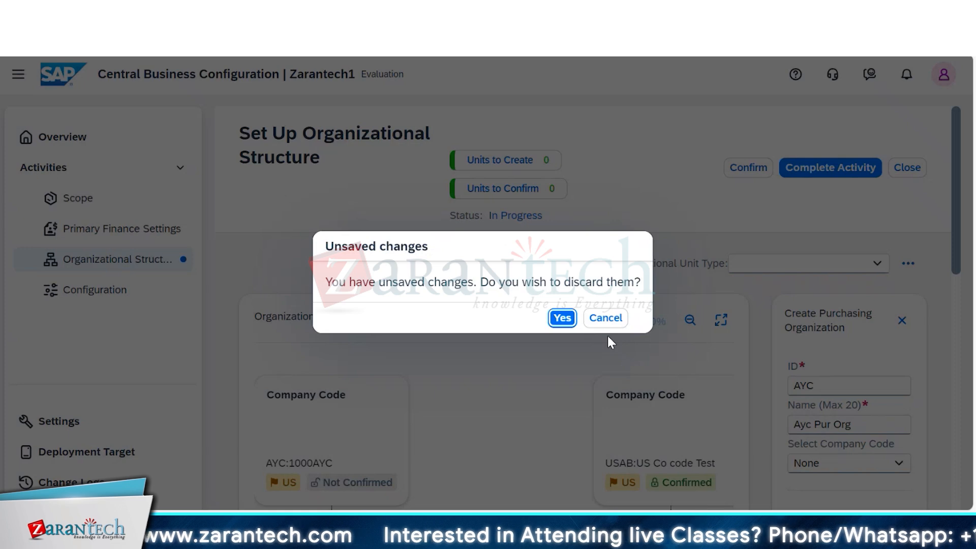
{"action": "left_click", "coordinate": [604, 318]}
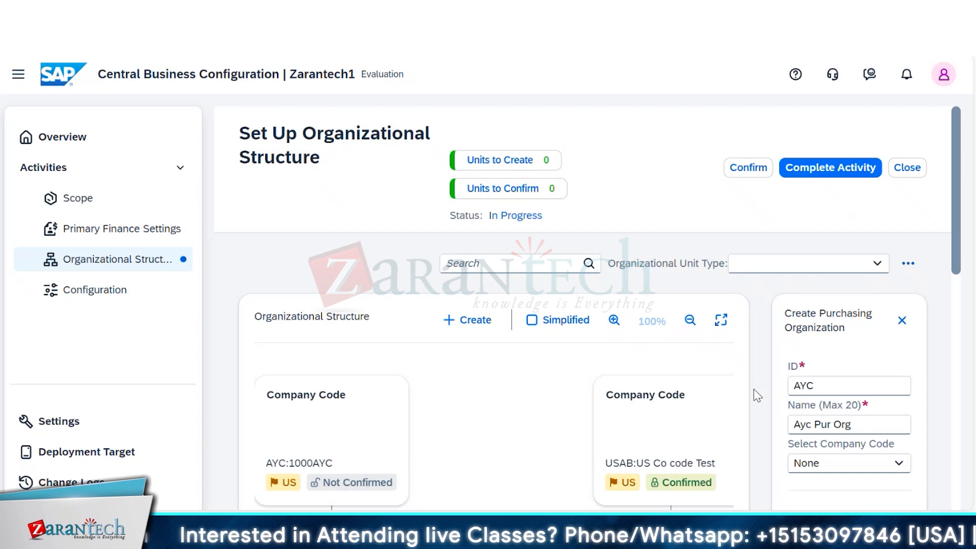
- Check the purchasing organization's company code choices against the company codes in the organizational structure
{"action": "mouse_move", "coordinate": [957, 270]}
{"action": "left_mouse_down"}
{"action": "mouse_move", "coordinate": [958, 373]}
{"action": "mouse_move", "coordinate": [959, 272]}
{"action": "left_mouse_up"}
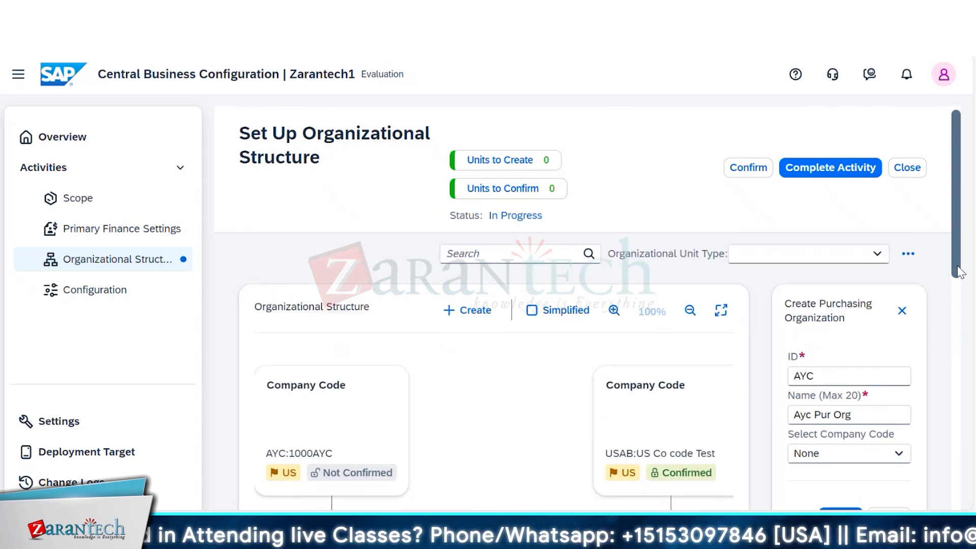
{"action": "left_click", "coordinate": [897, 454]}
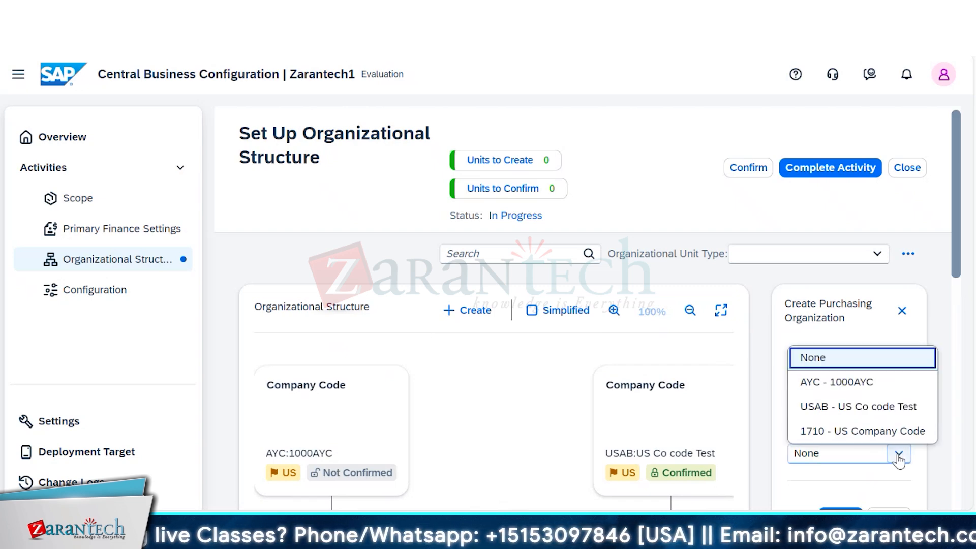
{"action": "left_click", "coordinate": [942, 296]}
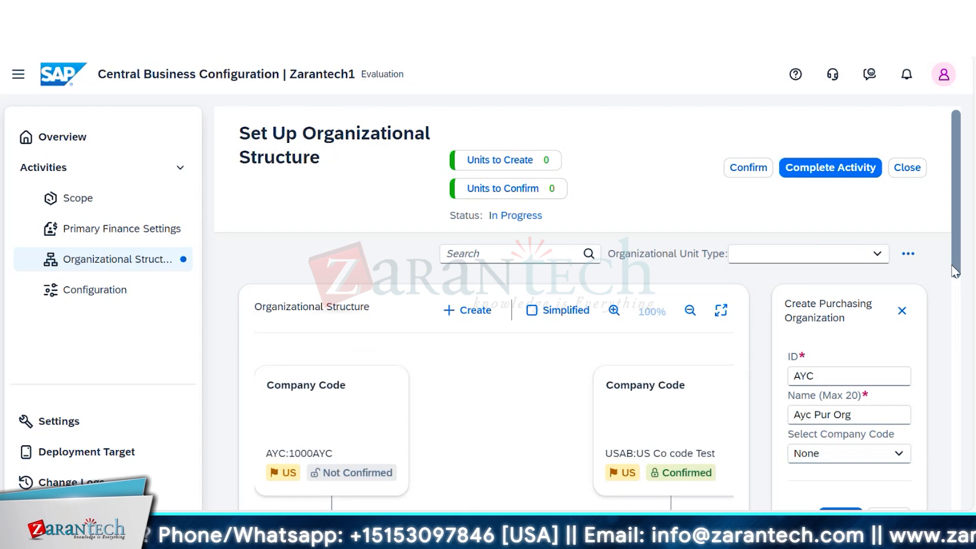
{"action": "left_click", "coordinate": [955, 270]}
{"action": "left_click_drag", "start_coordinate": [948, 390], "coordinate": [950, 243]}
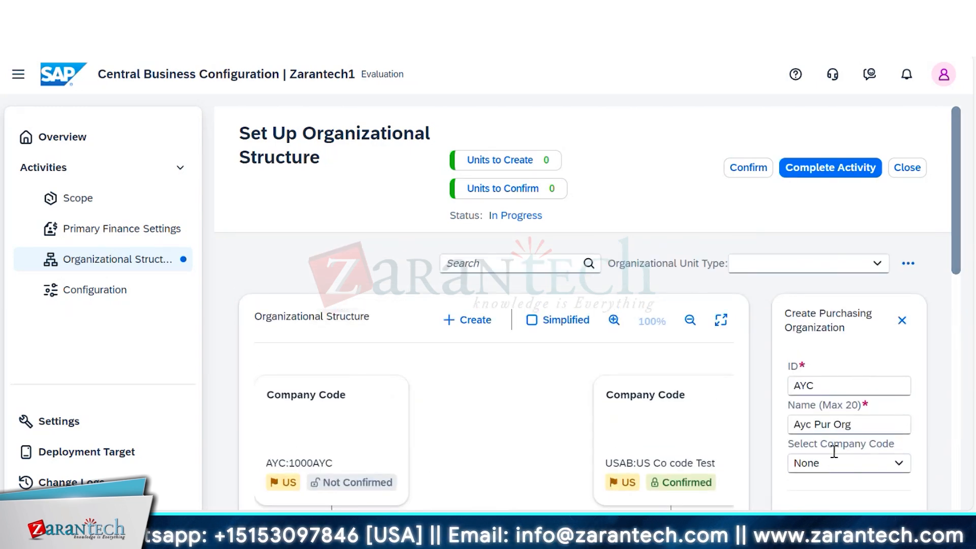
{"action": "left_click", "coordinate": [898, 462]}
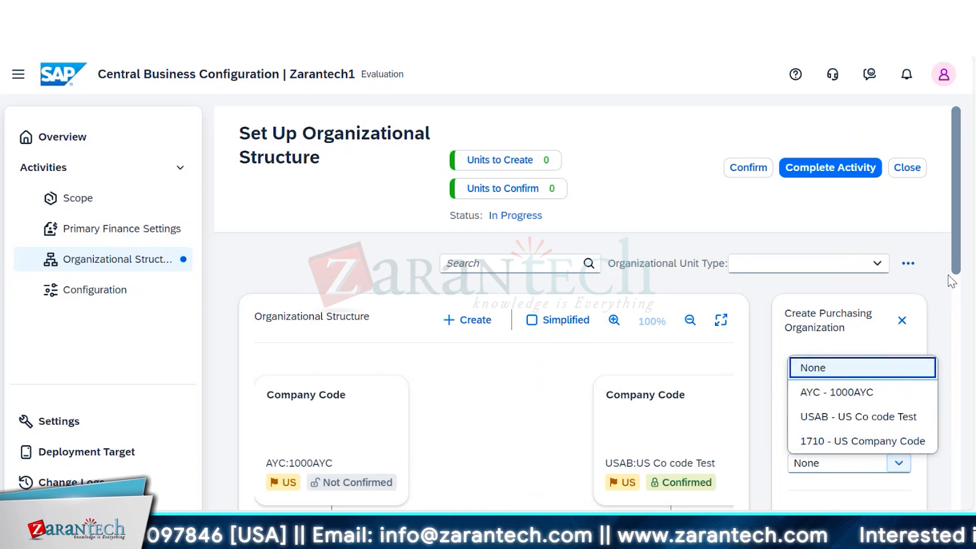
- Close the new purchasing organization's form and discard its unsaved entries
{"action": "left_click", "coordinate": [901, 325]}
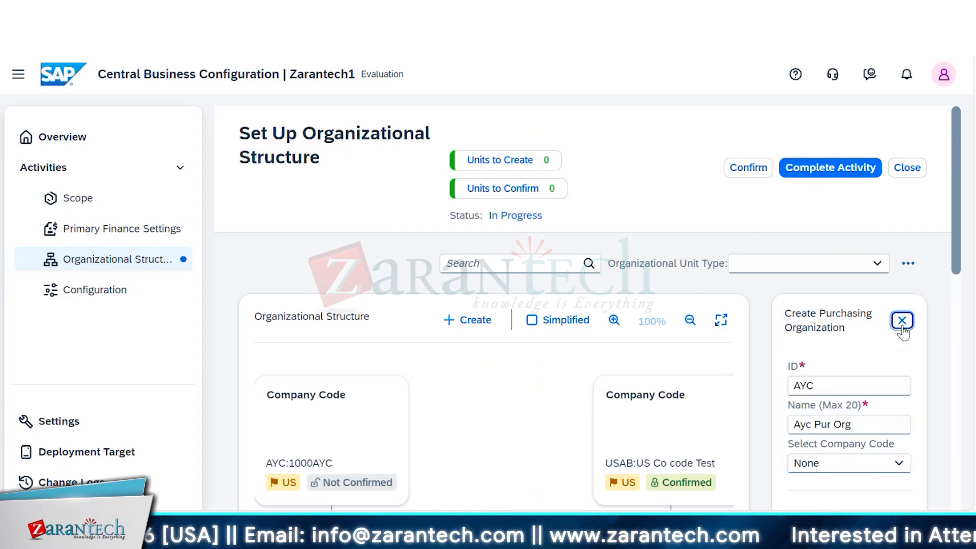
{"action": "left_click", "coordinate": [901, 328]}
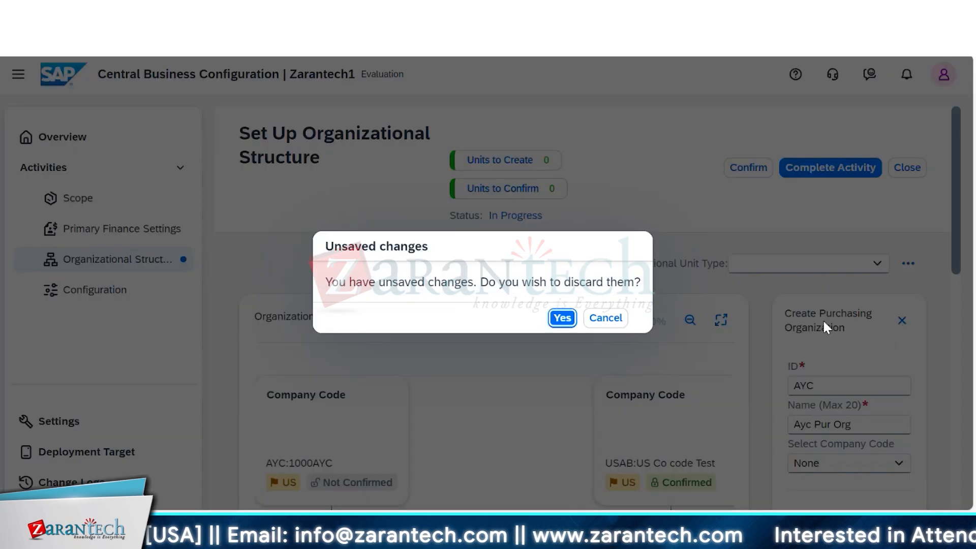
{"action": "left_click", "coordinate": [562, 319]}
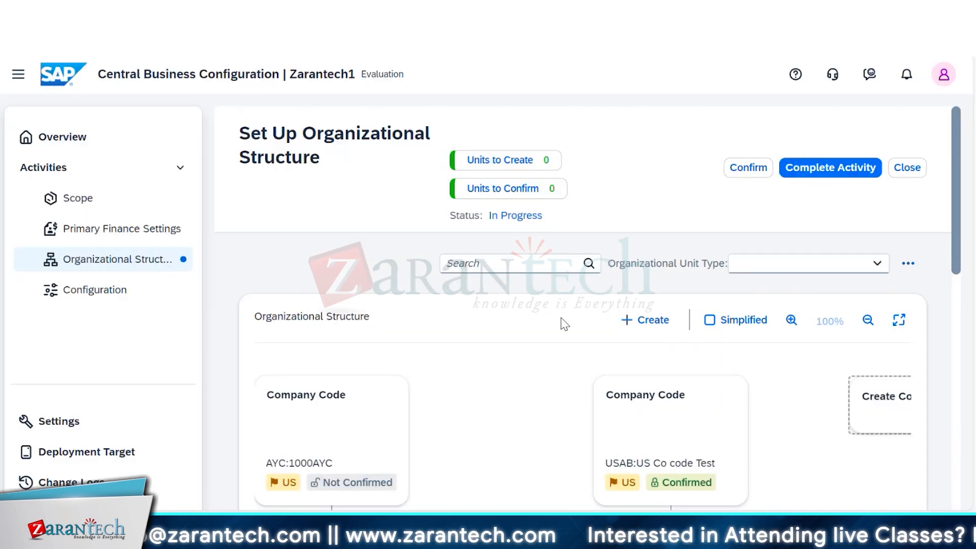
- Start creating a new company code with ID AYC and name Al Yamama Company
{"action": "left_click", "coordinate": [646, 328]}
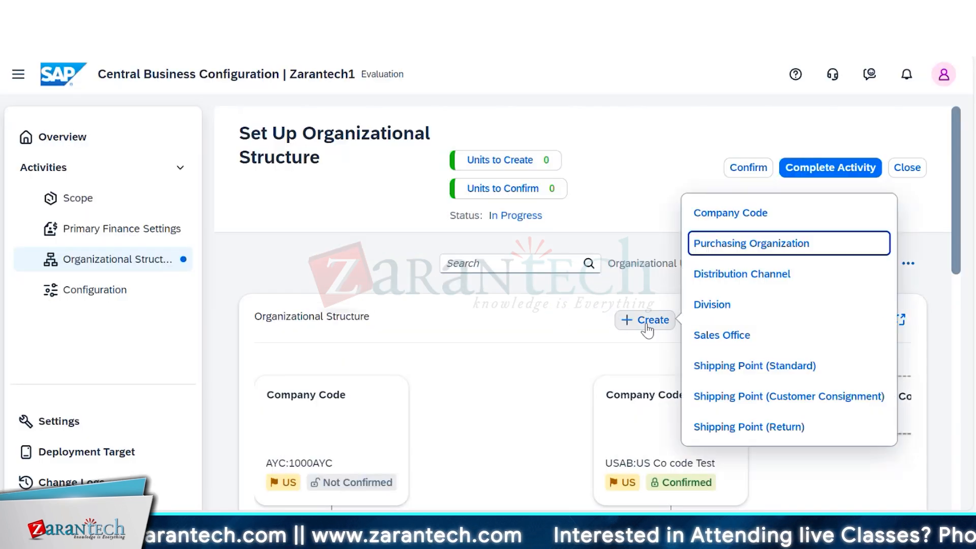
{"action": "left_click", "coordinate": [737, 213]}
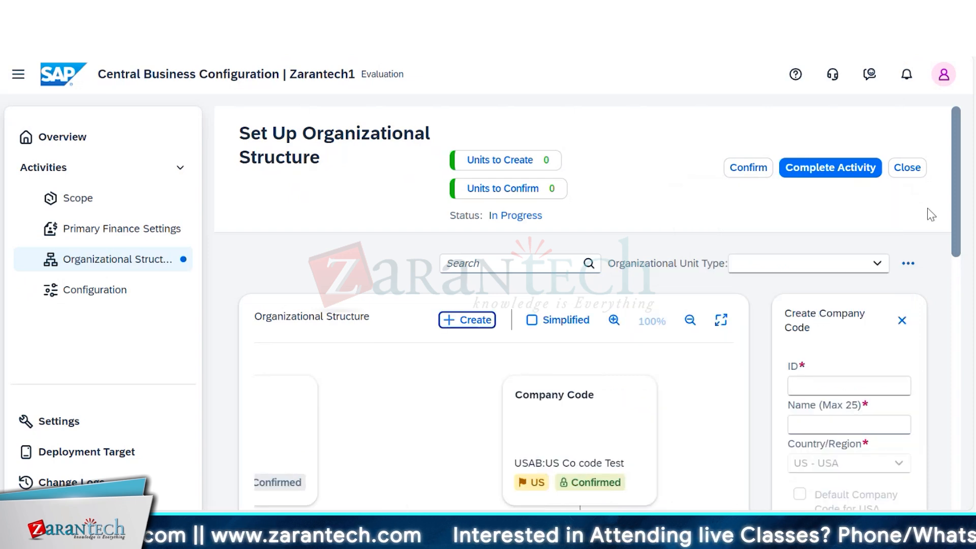
{"action": "left_click", "coordinate": [809, 388]}
{"action": "type", "text": "AYC"}
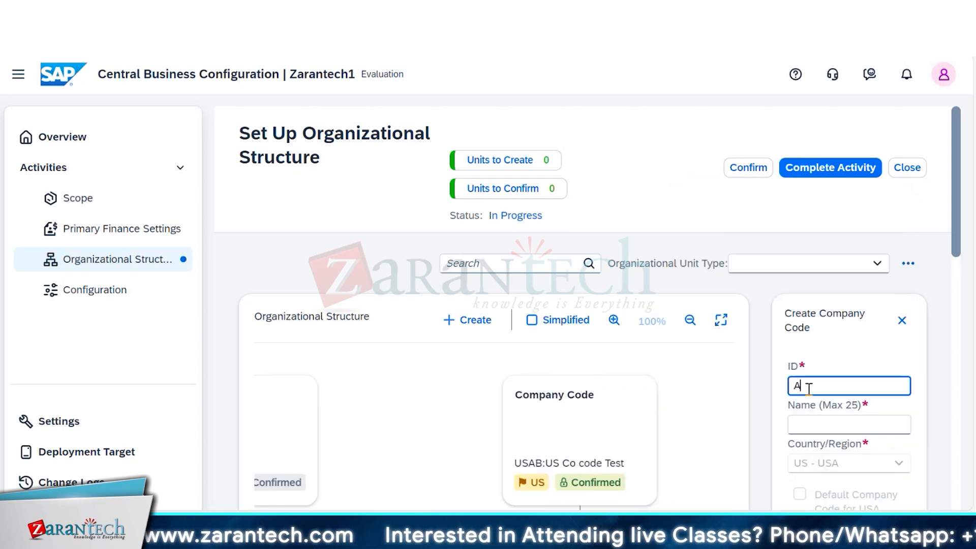
{"action": "key", "text": "Tab"}
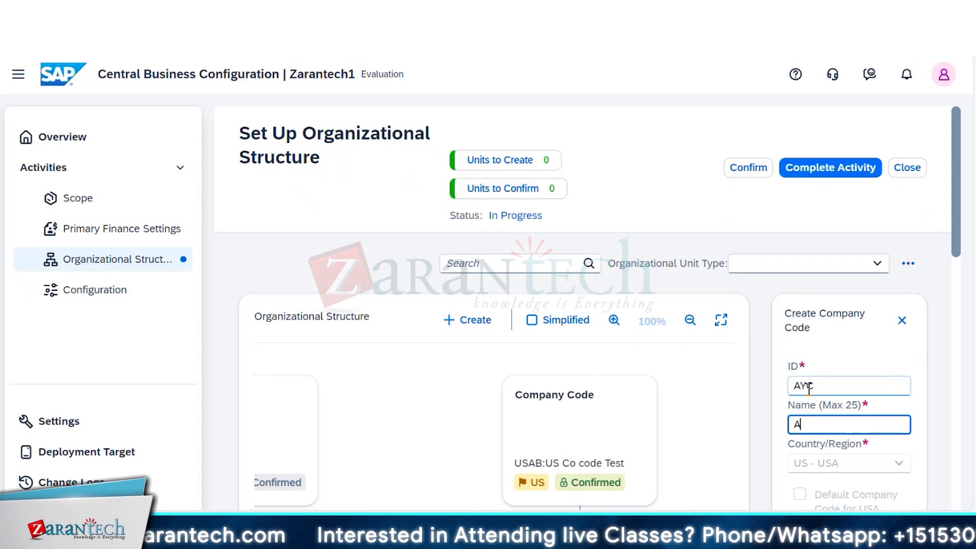
{"action": "type", "text": "Al Yamama Company"}
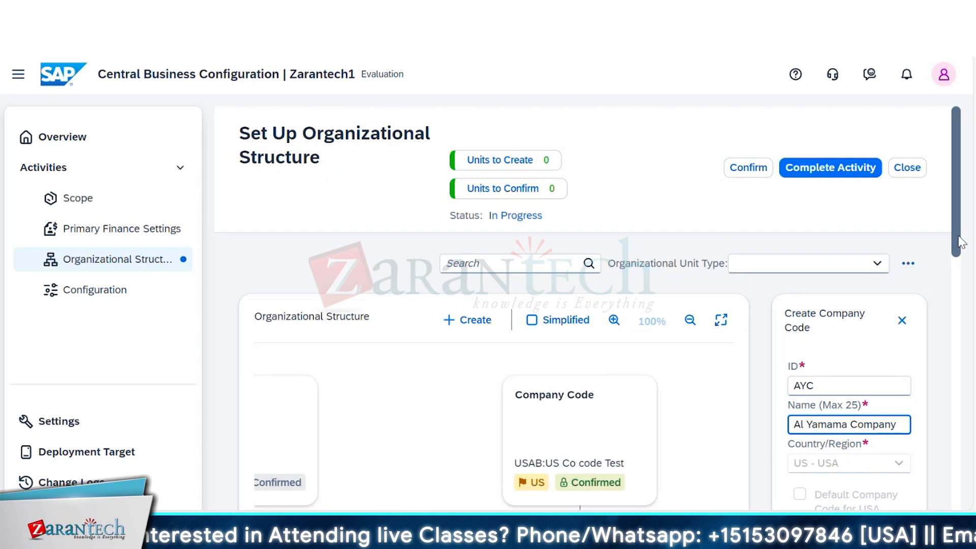
- Review the companies available for assignment to the Al Yamama Company company code
{"action": "left_click_drag", "start_coordinate": [957, 234], "coordinate": [952, 300]}
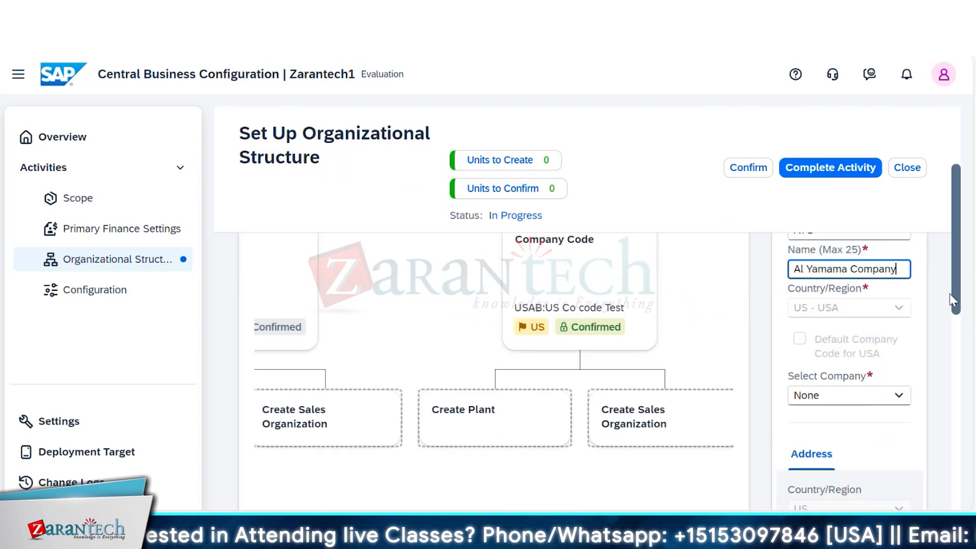
{"action": "left_click", "coordinate": [895, 395]}
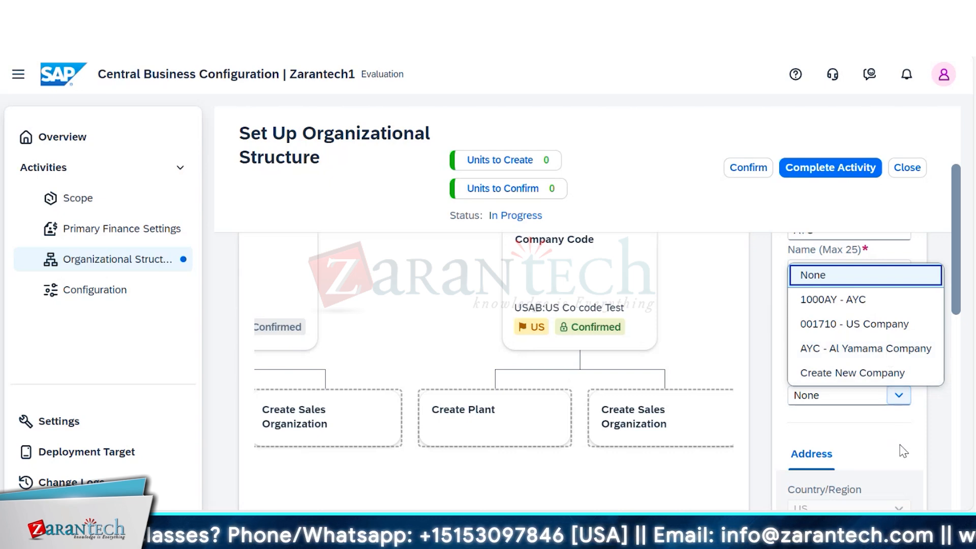
{"action": "key", "text": "Escape"}
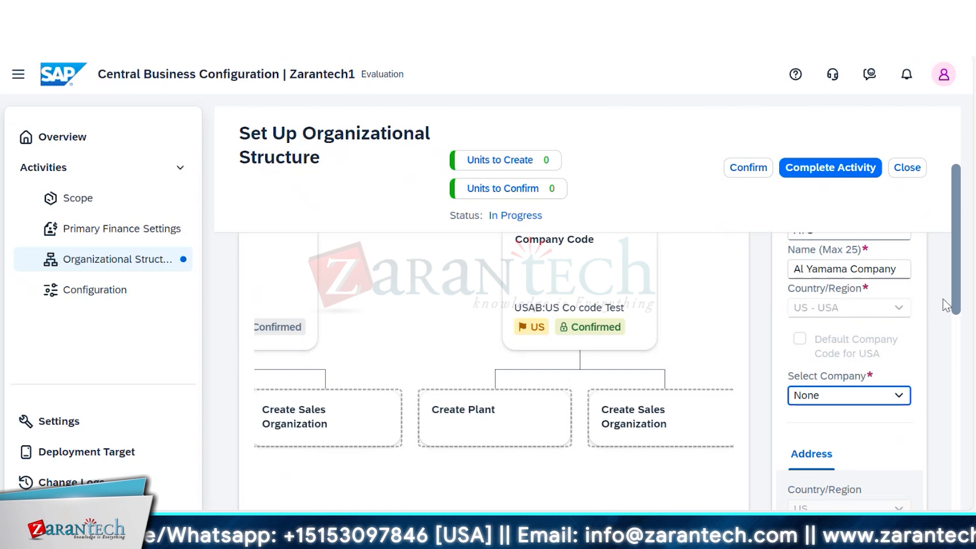
- Close the new company code's form and discard its unsaved entries
{"action": "left_click_drag", "start_coordinate": [954, 306], "coordinate": [964, 264]}
{"action": "left_click", "coordinate": [903, 281]}
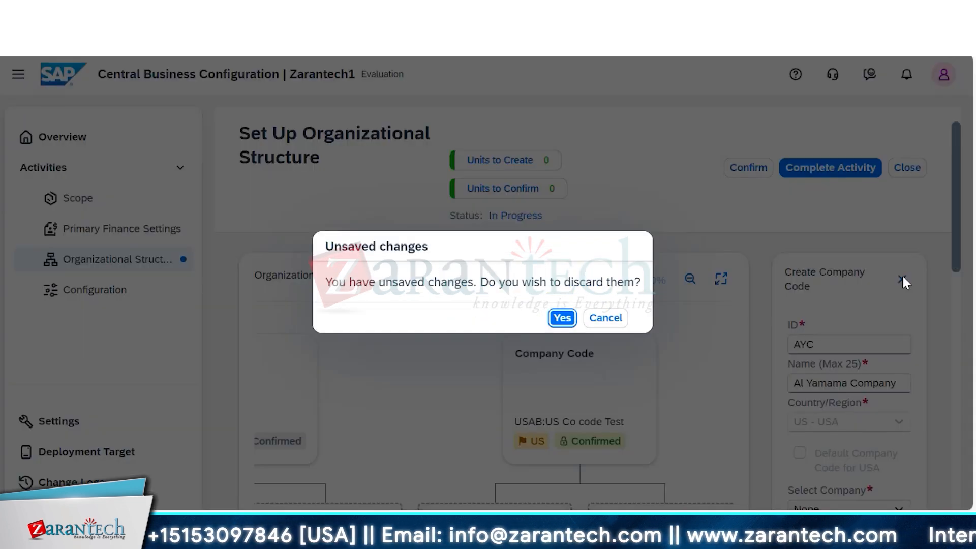
{"action": "left_click", "coordinate": [563, 319]}
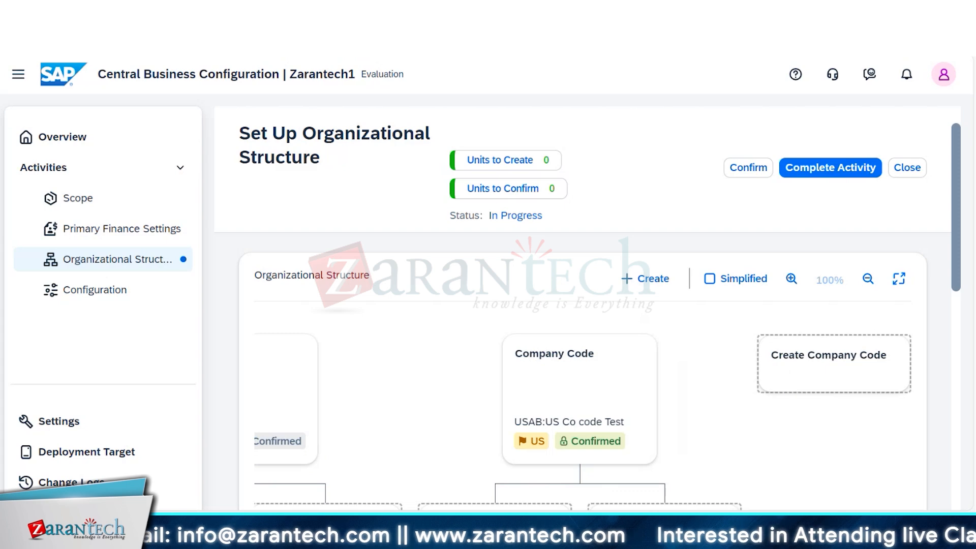
- Start creating a new purchasing organization with ID AYC and name Ayc Purchasing Org
{"action": "mouse_move", "coordinate": [951, 265]}
{"action": "left_mouse_down"}
{"action": "mouse_move", "coordinate": [950, 325]}
{"action": "mouse_move", "coordinate": [951, 267]}
{"action": "left_mouse_up"}
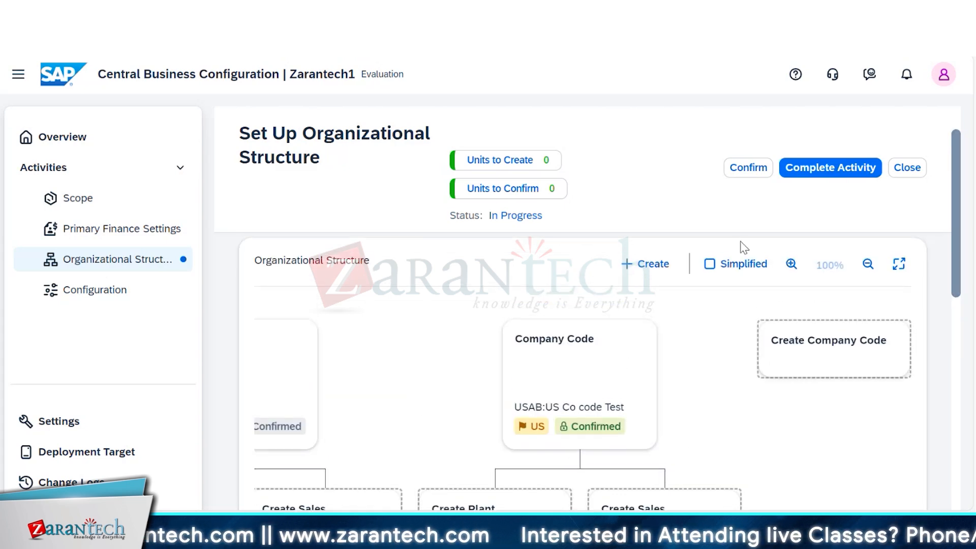
{"action": "left_click", "coordinate": [644, 265]}
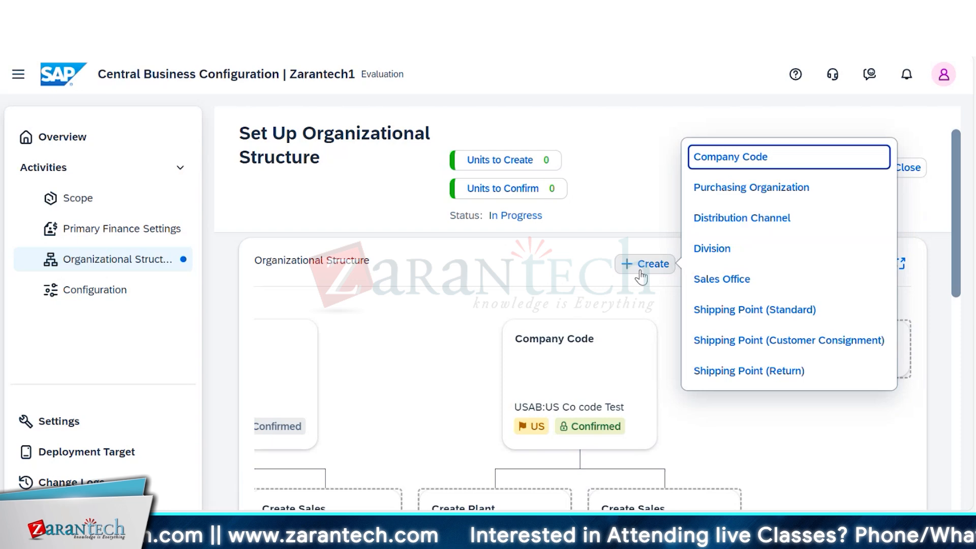
{"action": "left_click", "coordinate": [737, 192]}
{"action": "left_click", "coordinate": [809, 331]}
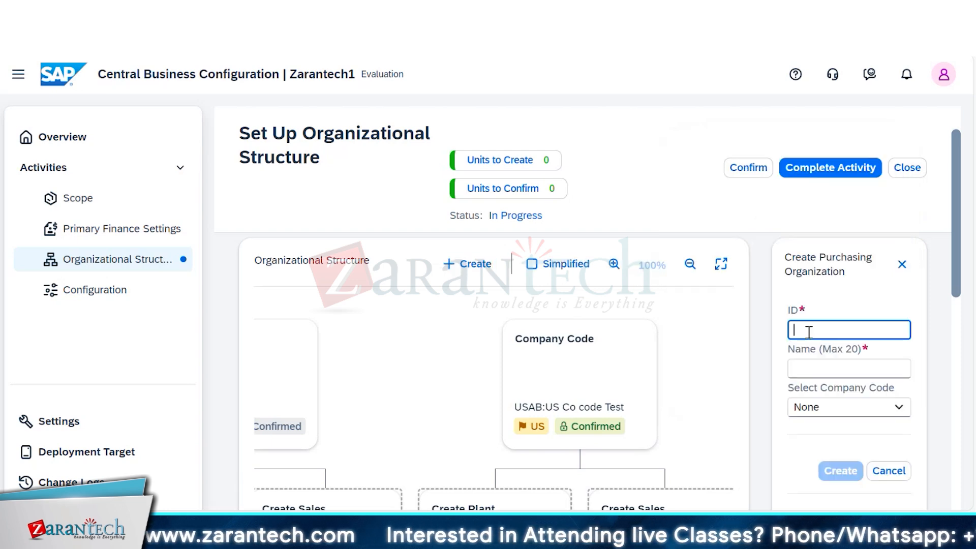
{"action": "type", "text": "AYC"}
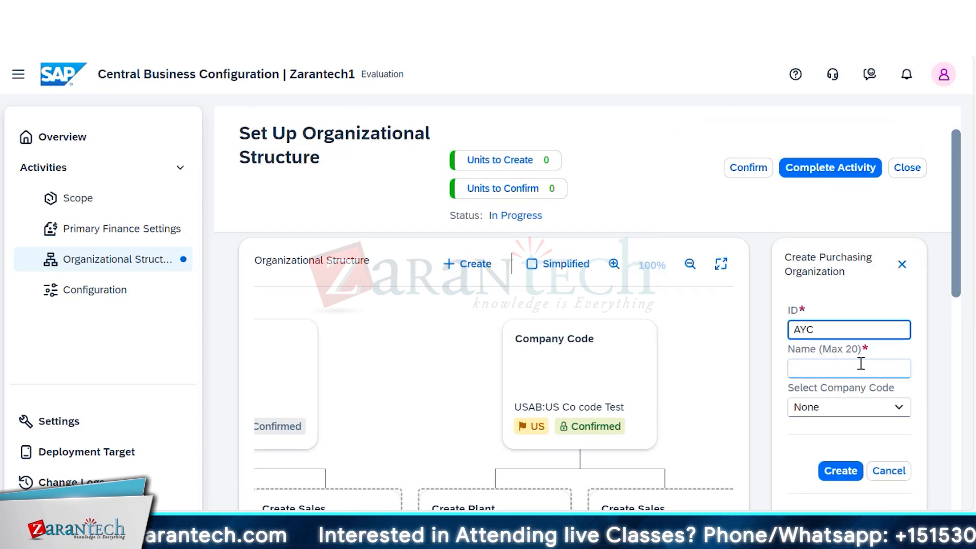
{"action": "left_click", "coordinate": [860, 365]}
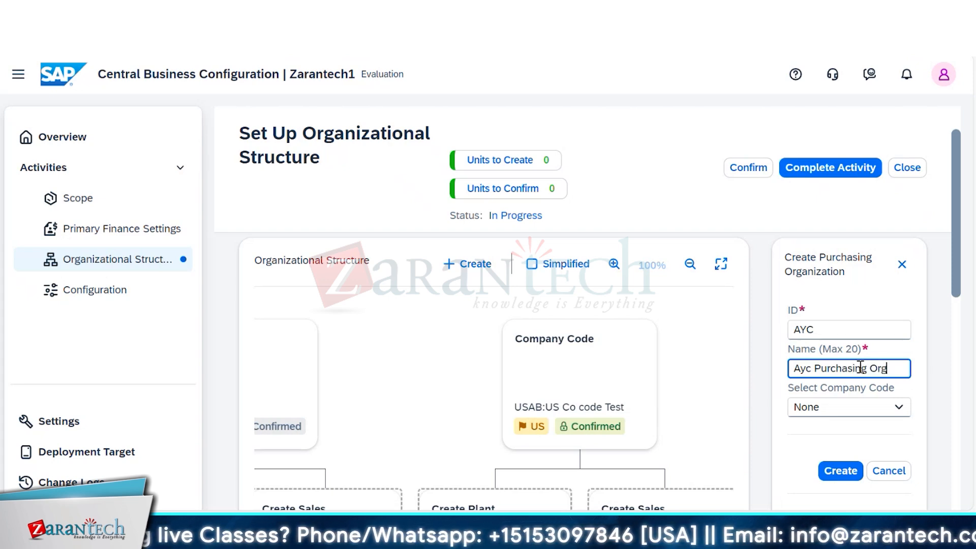
- Review the company codes available for the new purchasing organization, and cancel its creation, discarding the unsaved entries
{"action": "left_click", "coordinate": [897, 407]}
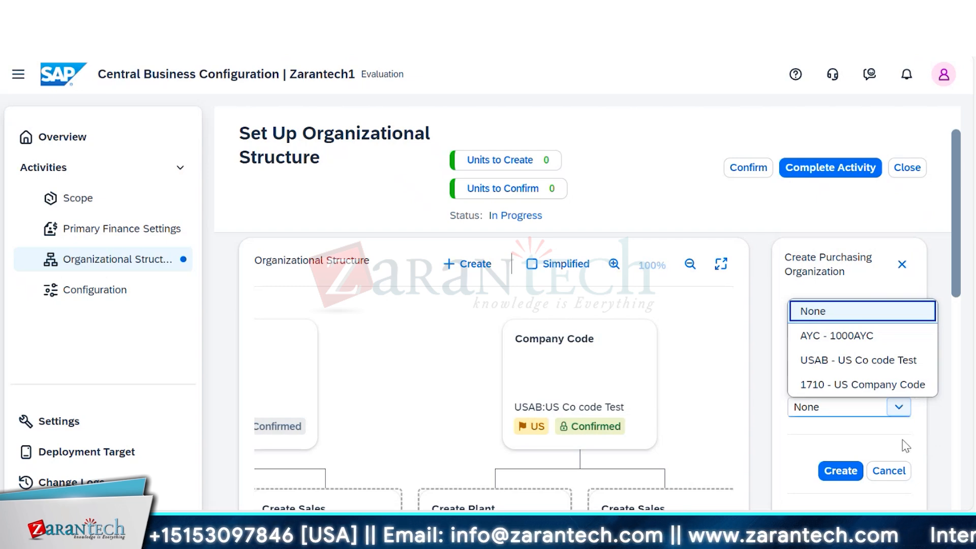
{"action": "left_click", "coordinate": [915, 443]}
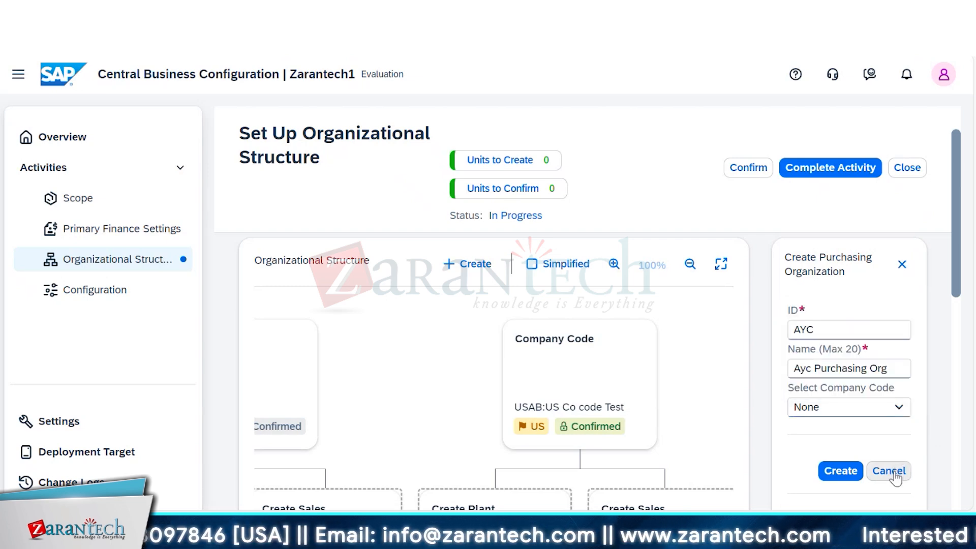
{"action": "left_click", "coordinate": [895, 475]}
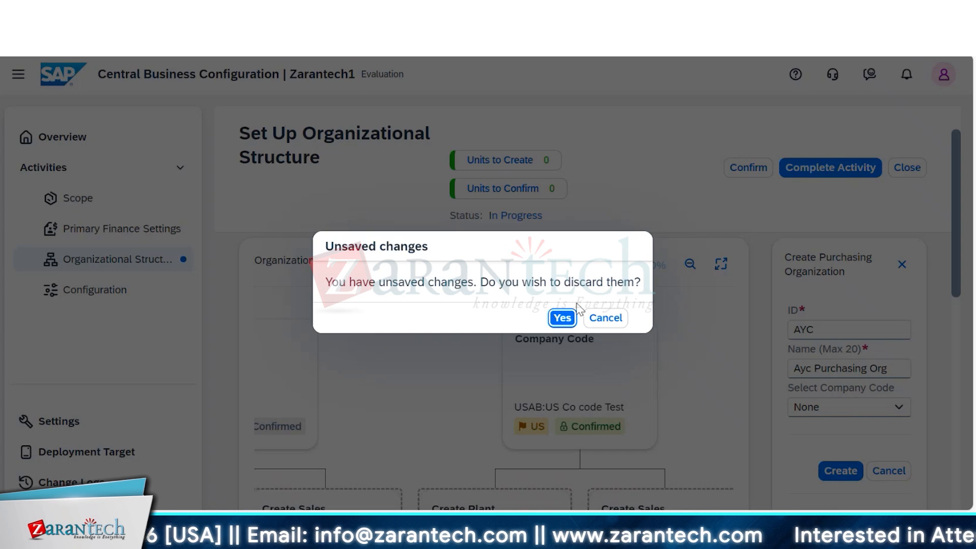
{"action": "left_click", "coordinate": [560, 318]}
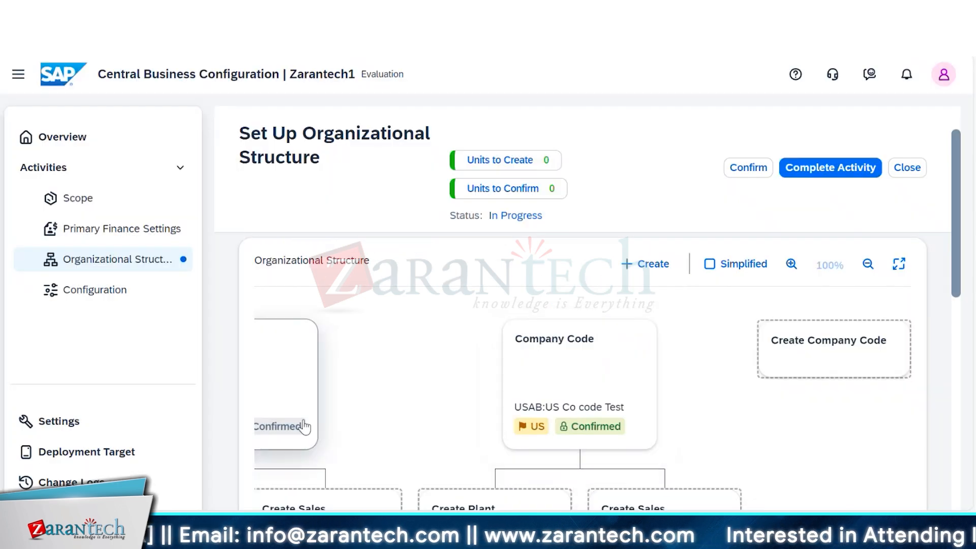
- Review the details of the 1000AYC company code and close its edit form
{"action": "left_click", "coordinate": [280, 381]}
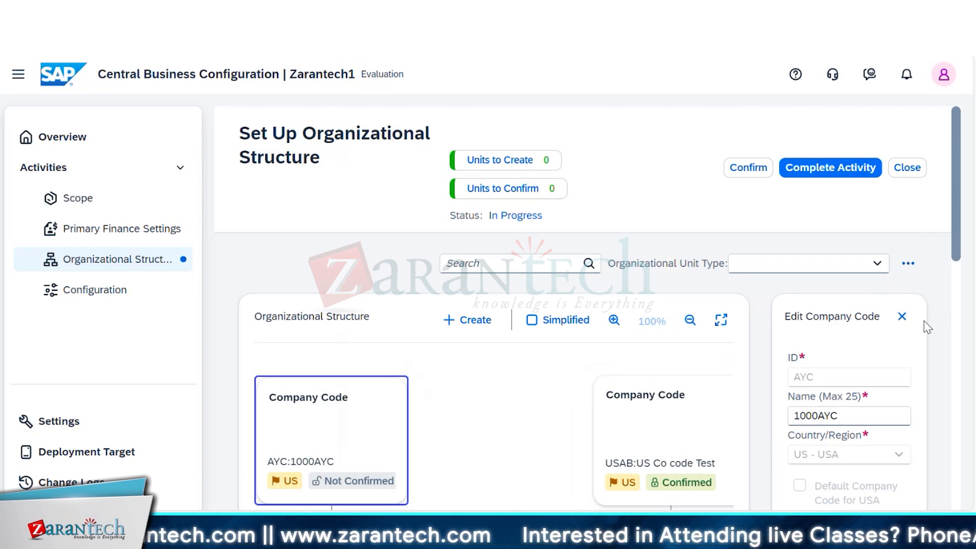
{"action": "left_click_drag", "start_coordinate": [960, 246], "coordinate": [963, 208]}
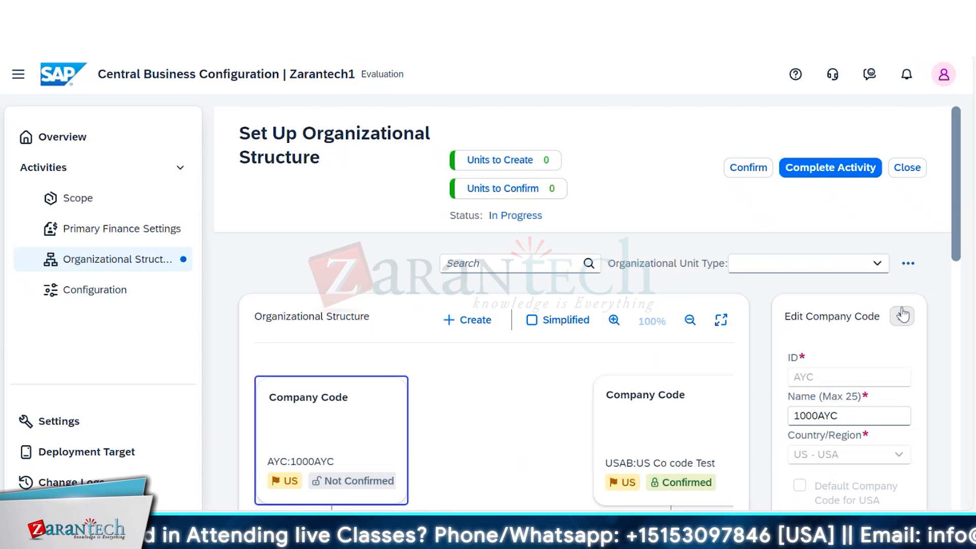
{"action": "left_click", "coordinate": [903, 317]}
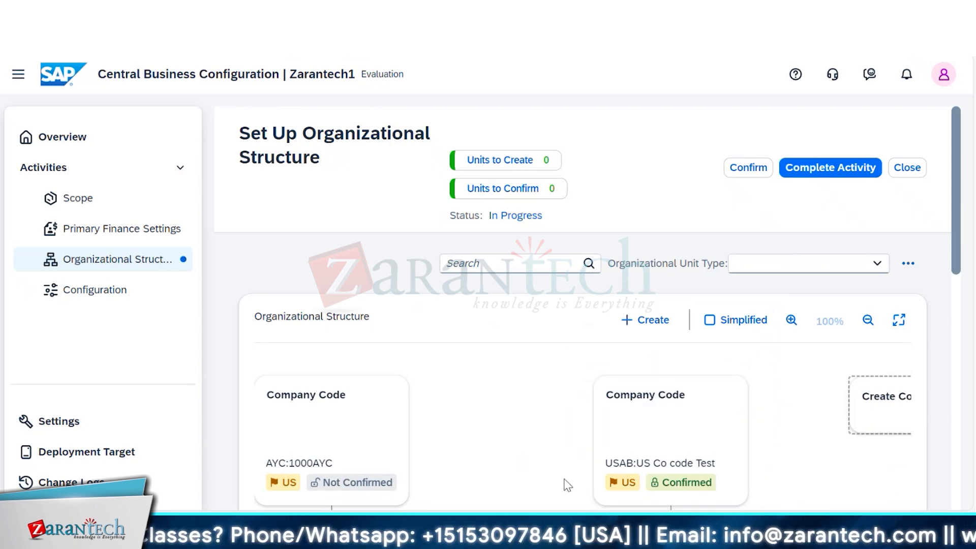
- Filter the organizational structure by the Company Code unit type
{"action": "mouse_move", "coordinate": [952, 248]}
{"action": "left_mouse_down"}
{"action": "mouse_move", "coordinate": [967, 353]}
{"action": "mouse_move", "coordinate": [968, 505]}
{"action": "mouse_move", "coordinate": [953, 488]}
{"action": "mouse_move", "coordinate": [948, 254]}
{"action": "left_mouse_up"}
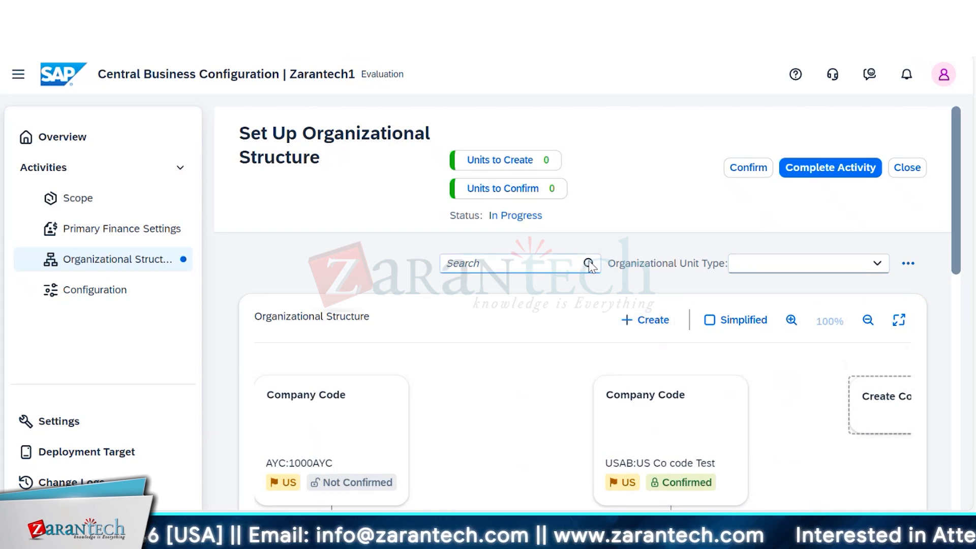
{"action": "left_click", "coordinate": [877, 268]}
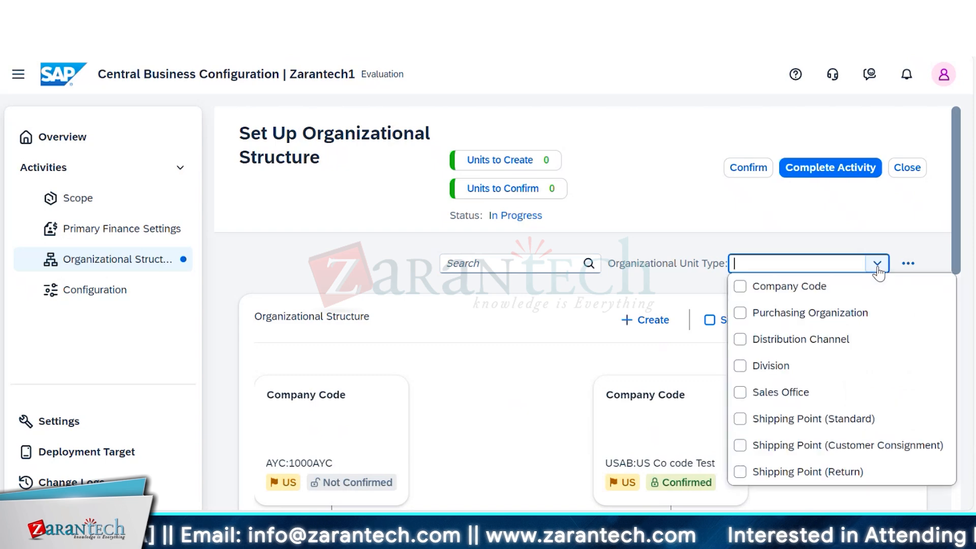
{"action": "left_click", "coordinate": [741, 287]}
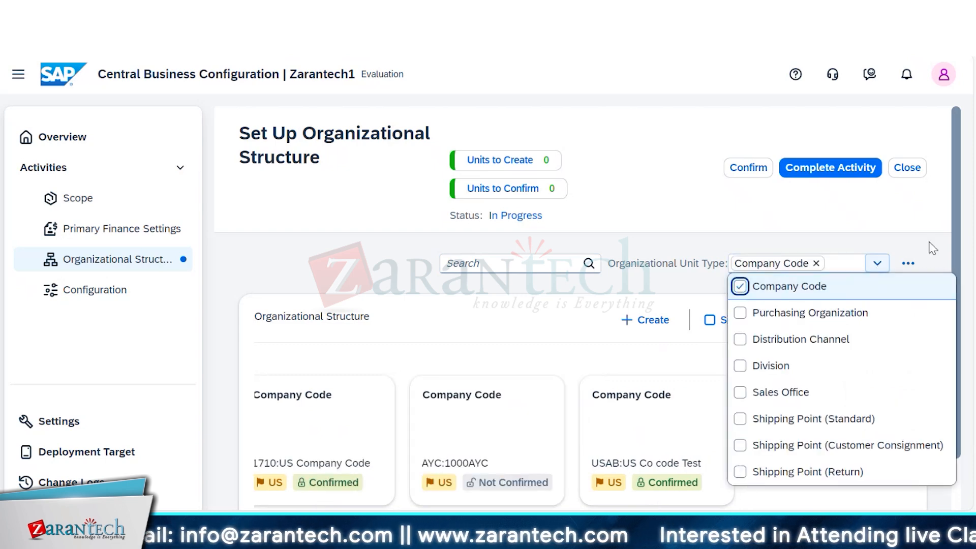
{"action": "left_click", "coordinate": [562, 316]}
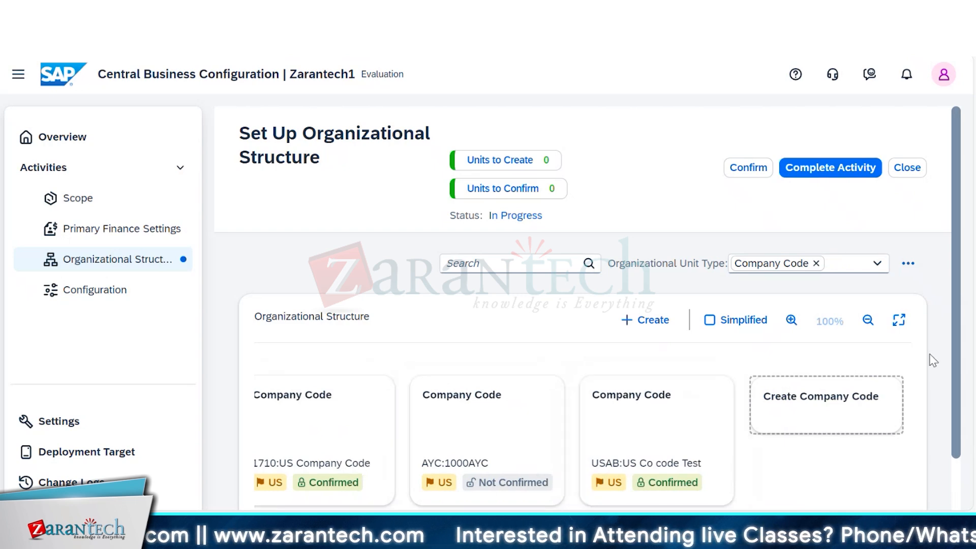
- Expand the organizational structure chart to full screen and review the details of the US Co code Test company code
{"action": "scroll", "coordinate": [959, 406], "scroll_direction": "down", "scroll_amount": 2}
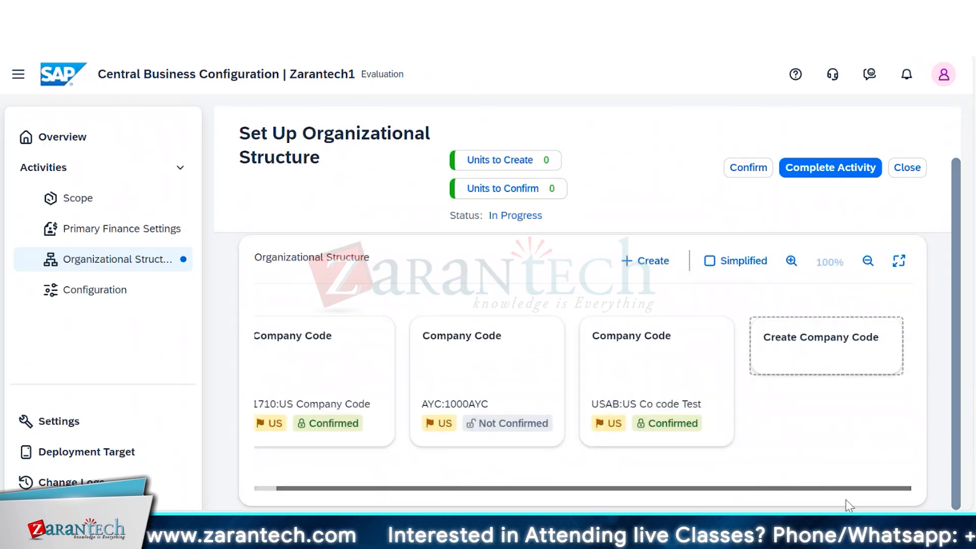
{"action": "left_click_drag", "start_coordinate": [573, 507], "coordinate": [521, 494]}
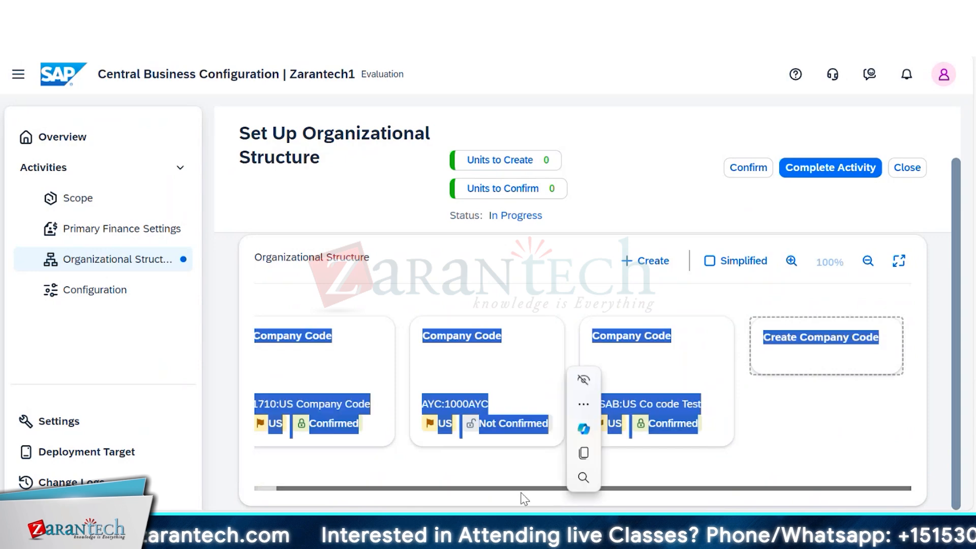
{"action": "left_click", "coordinate": [898, 261]}
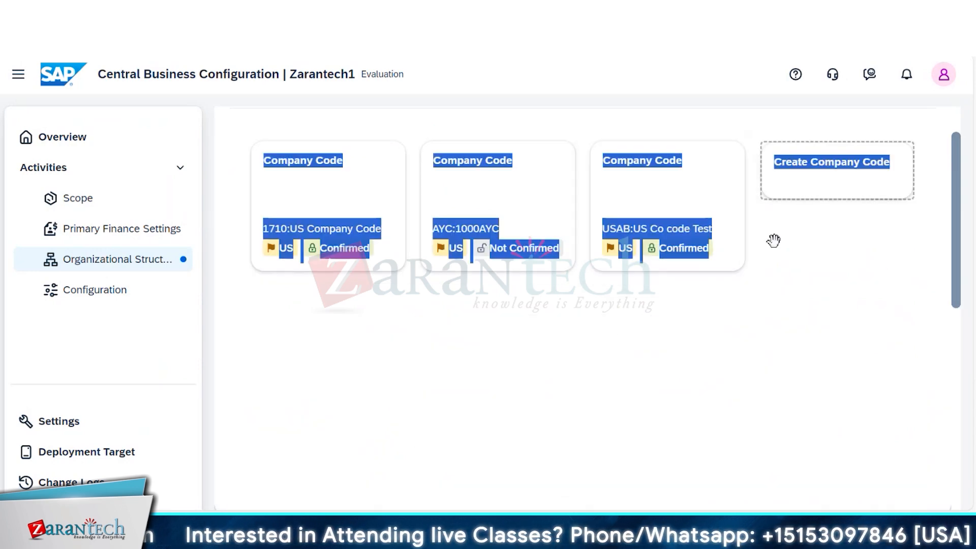
{"action": "left_click", "coordinate": [714, 202]}
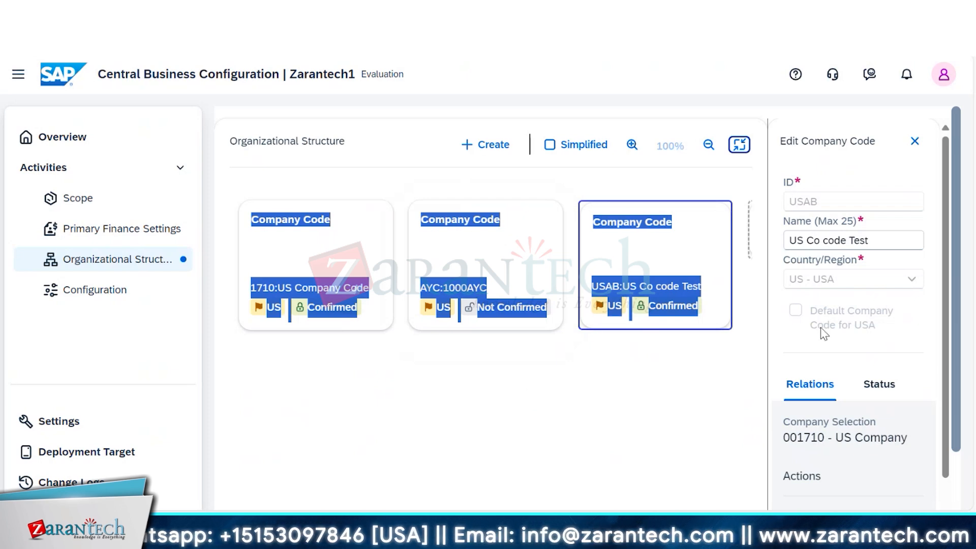
{"action": "left_click", "coordinate": [914, 141]}
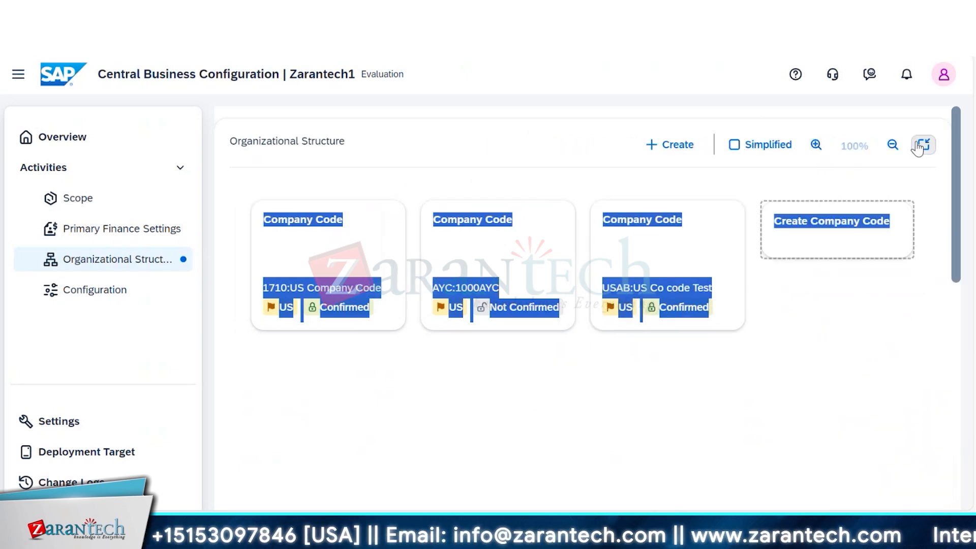
- Start creating a new company code with ID AYC and name Al Yamama Company
{"action": "left_click", "coordinate": [682, 146]}
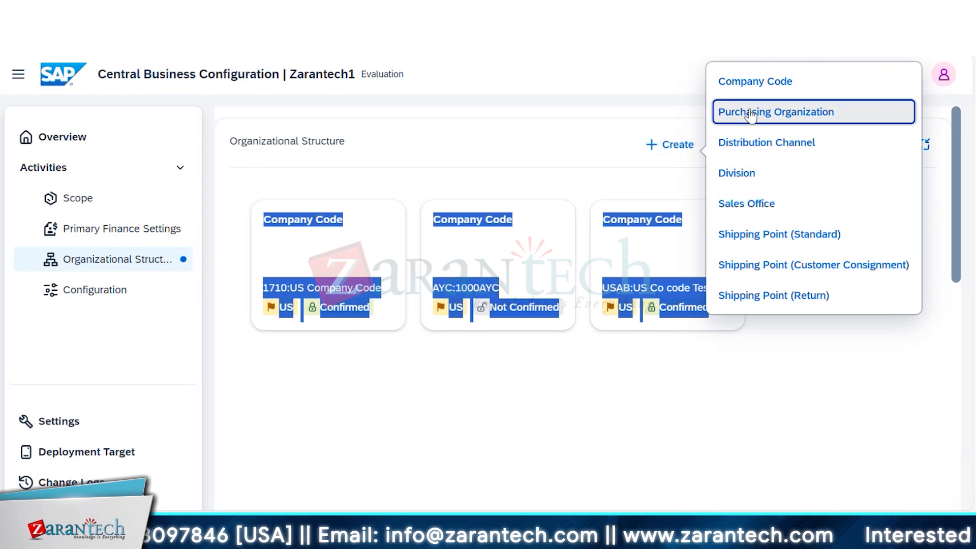
{"action": "left_click", "coordinate": [773, 89]}
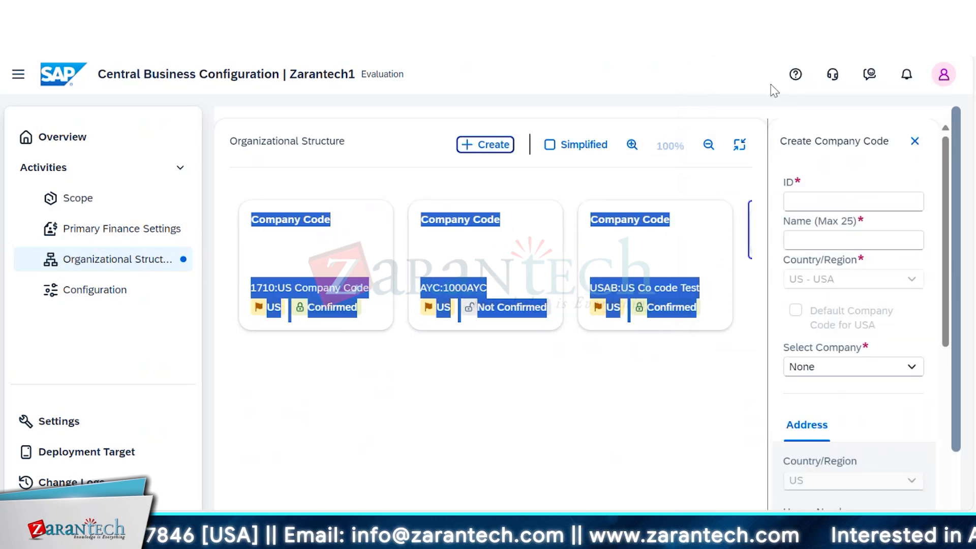
{"action": "left_click", "coordinate": [845, 203]}
{"action": "type", "text": "AYC"}
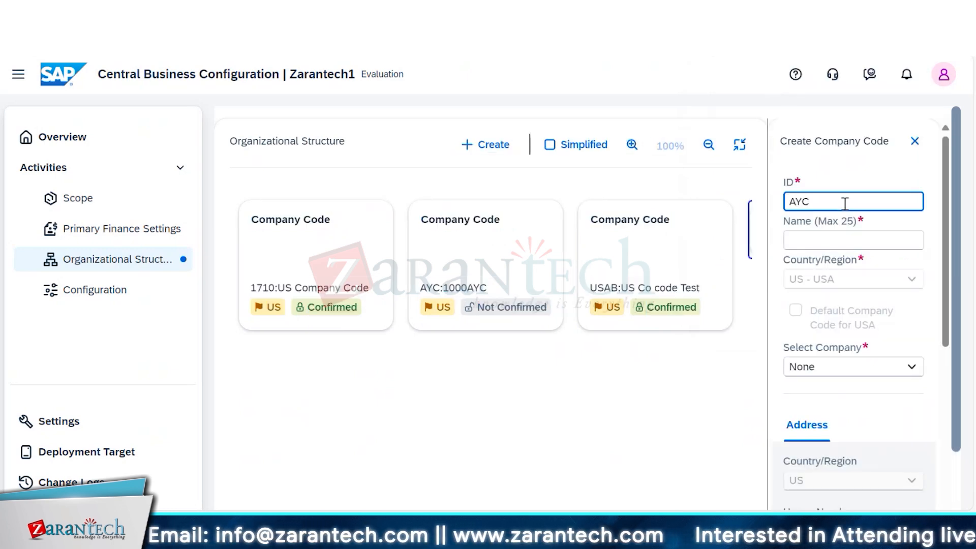
{"action": "left_click", "coordinate": [845, 240]}
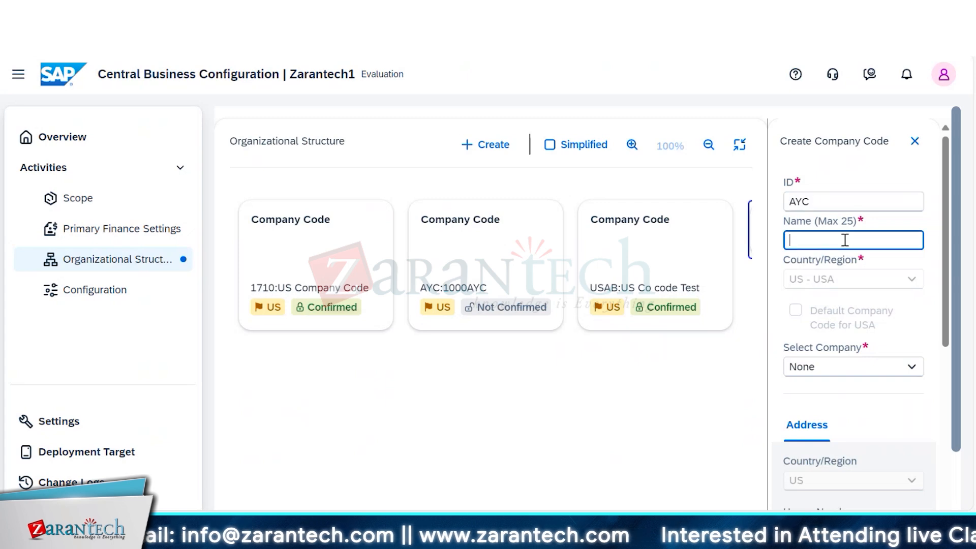
{"action": "type", "text": "AI "}
{"action": "type", "text": "Yamam"}
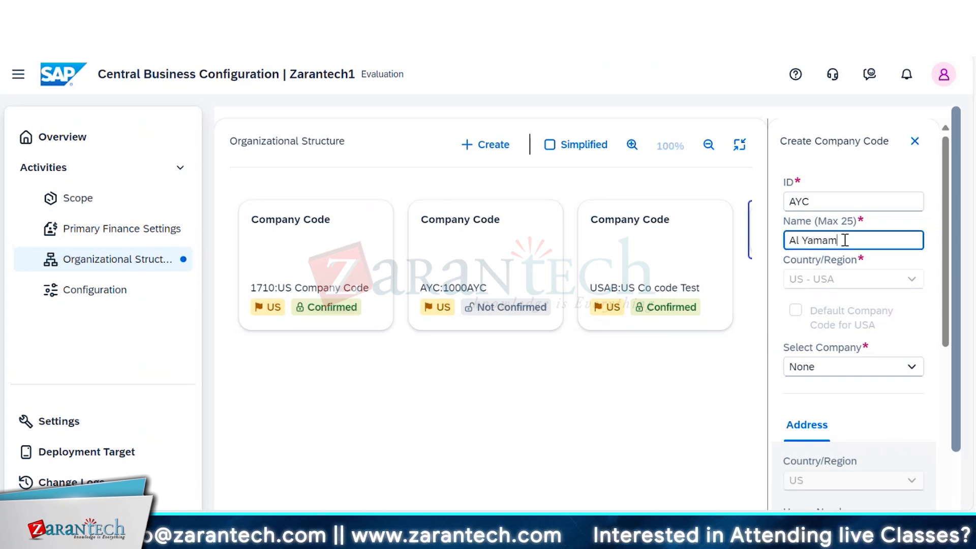
{"action": "type", "text": "a Company"}
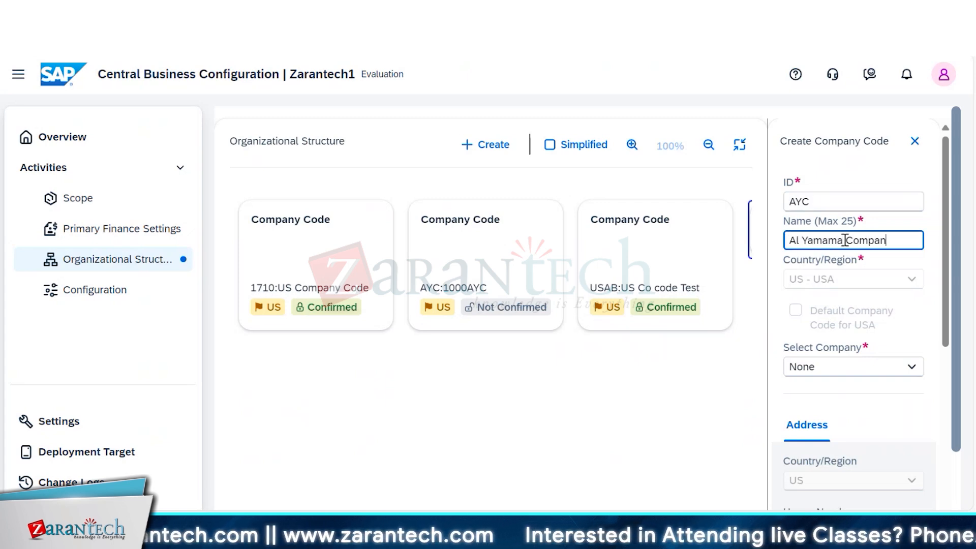
{"action": "left_click", "coordinate": [911, 366]}
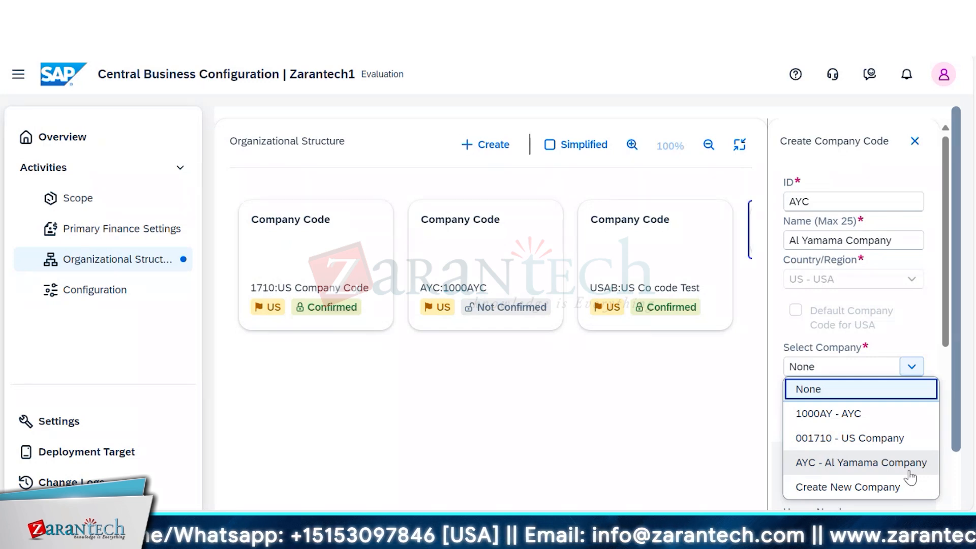
{"action": "left_click", "coordinate": [893, 489]}
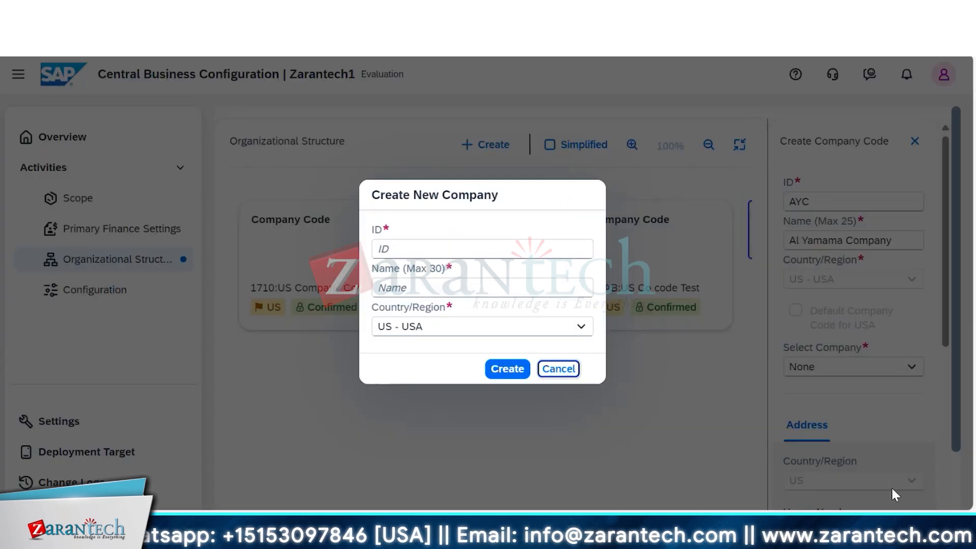
{"action": "type", "text": "AYC"}
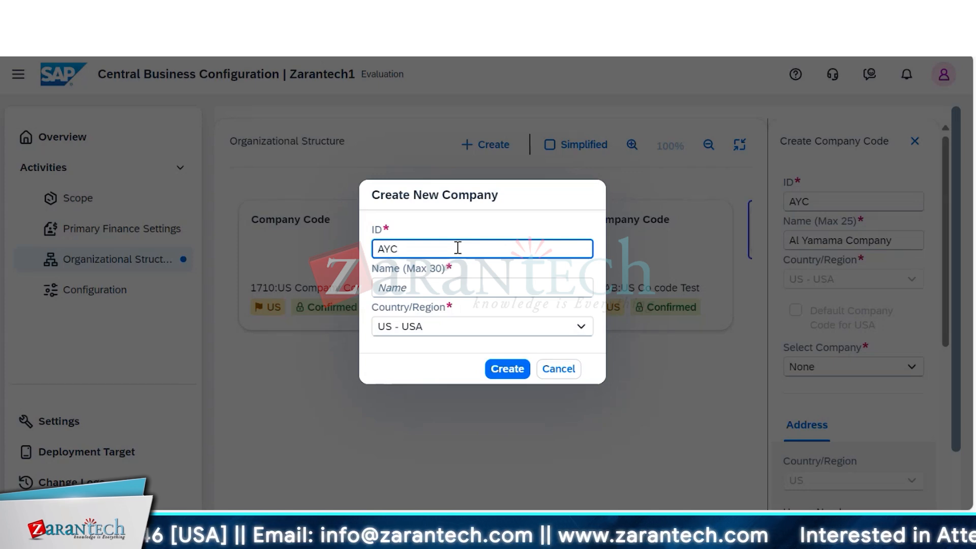
{"action": "left_click", "coordinate": [559, 370]}
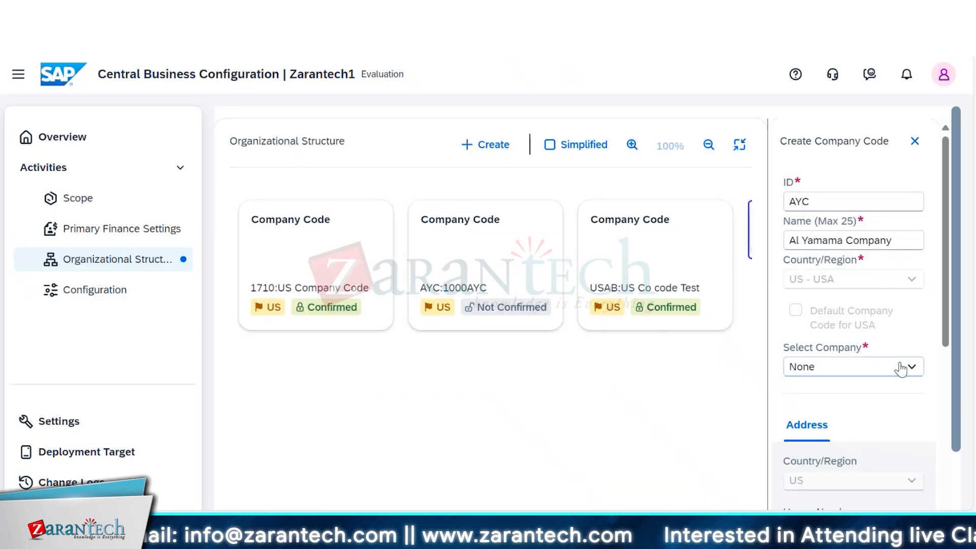
- Assign the company AYC - Al Yamama Company to the new company code and go to the end of its form
{"action": "left_click", "coordinate": [913, 367]}
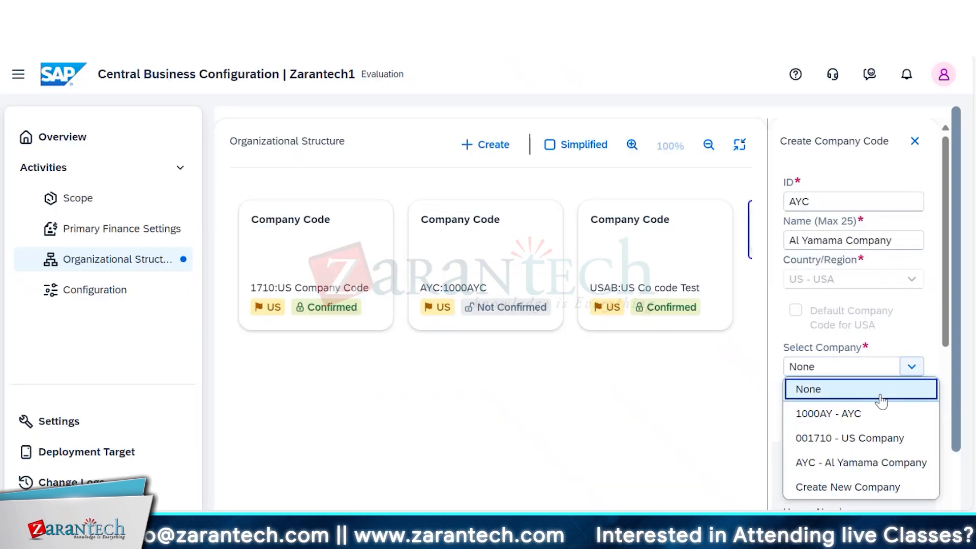
{"action": "left_click", "coordinate": [861, 462]}
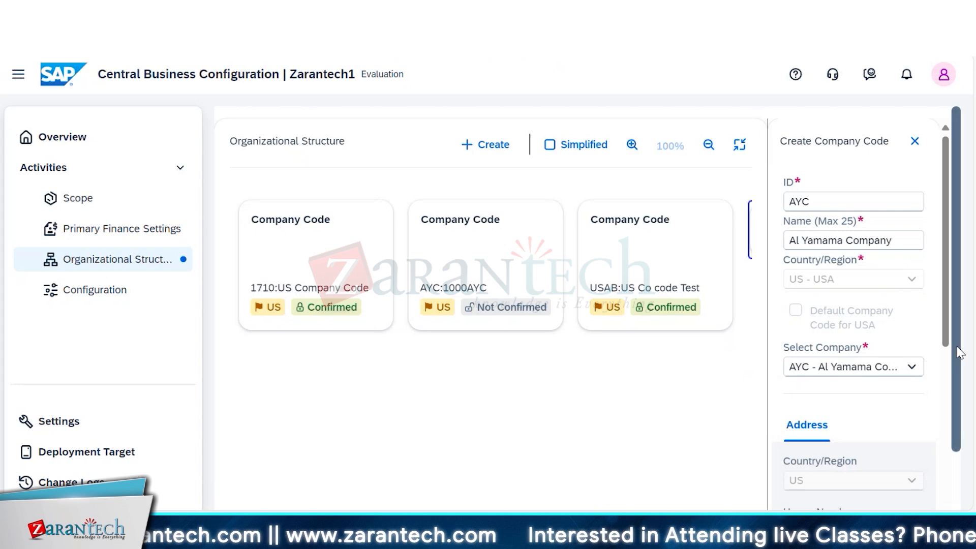
{"action": "scroll", "coordinate": [968, 452], "scroll_direction": "down", "scroll_amount": 2}
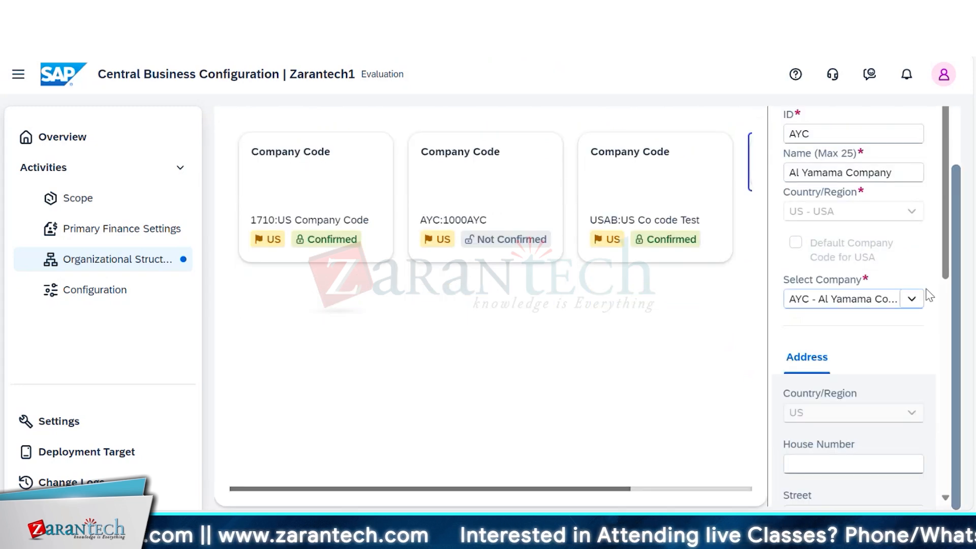
{"action": "scroll", "coordinate": [929, 295], "scroll_direction": "down", "scroll_amount": 8}
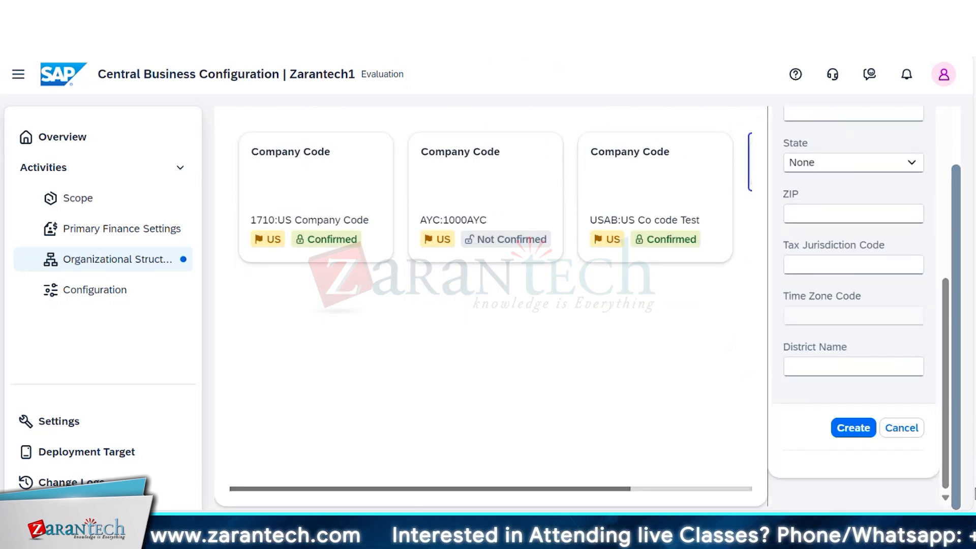
- Try to create the company code AYC - Al Yamama Company and discard its unsaved entries
{"action": "left_click", "coordinate": [853, 429]}
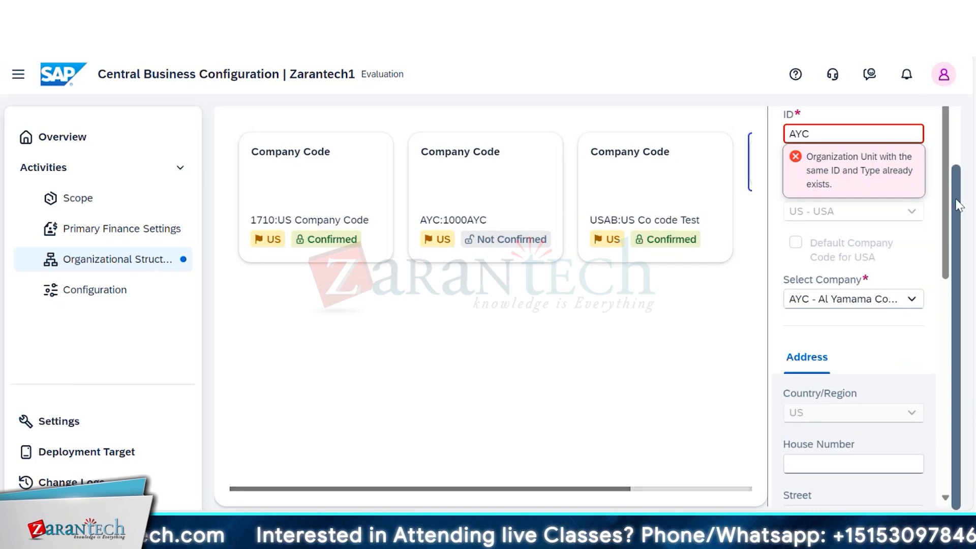
{"action": "scroll", "coordinate": [956, 216], "scroll_direction": "up", "scroll_amount": 2}
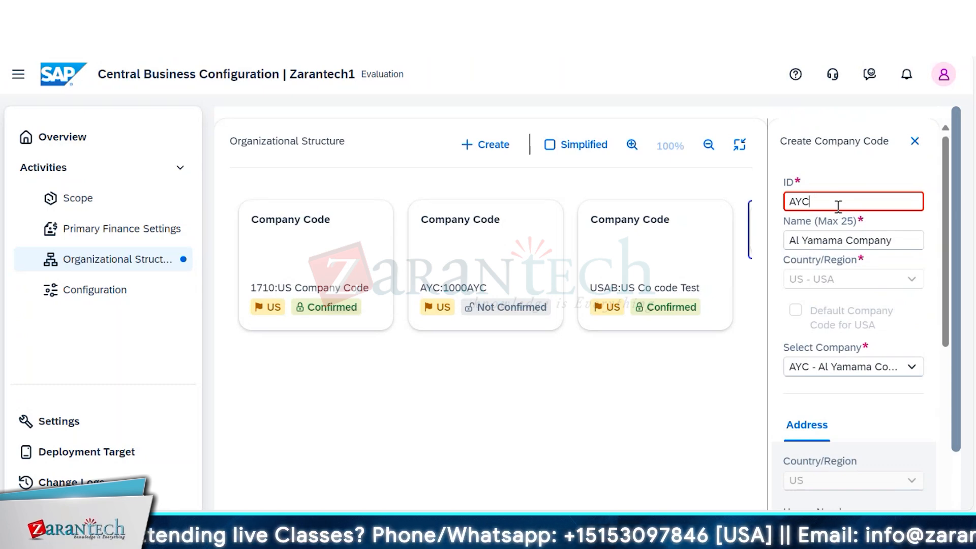
{"action": "right_click", "coordinate": [514, 278]}
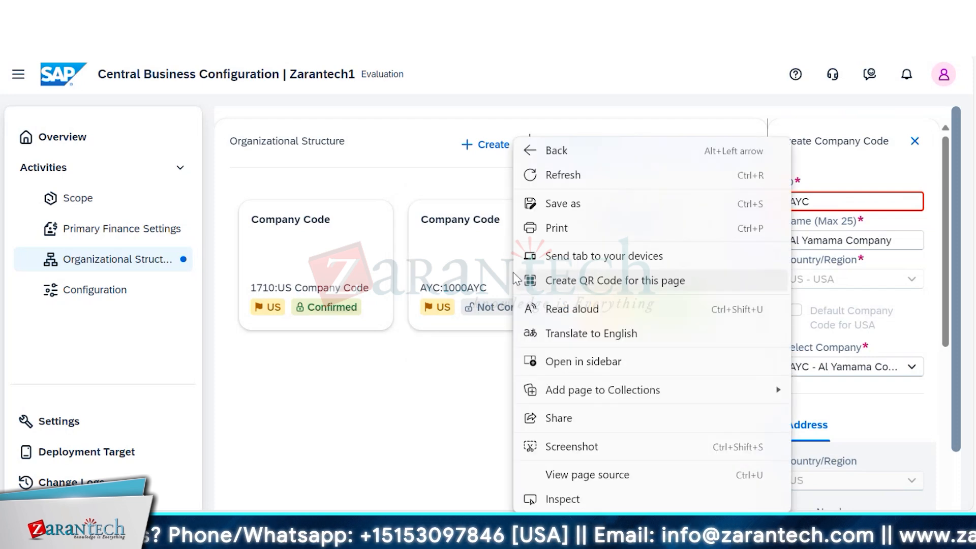
{"action": "left_click", "coordinate": [492, 241]}
{"action": "left_click", "coordinate": [492, 246]}
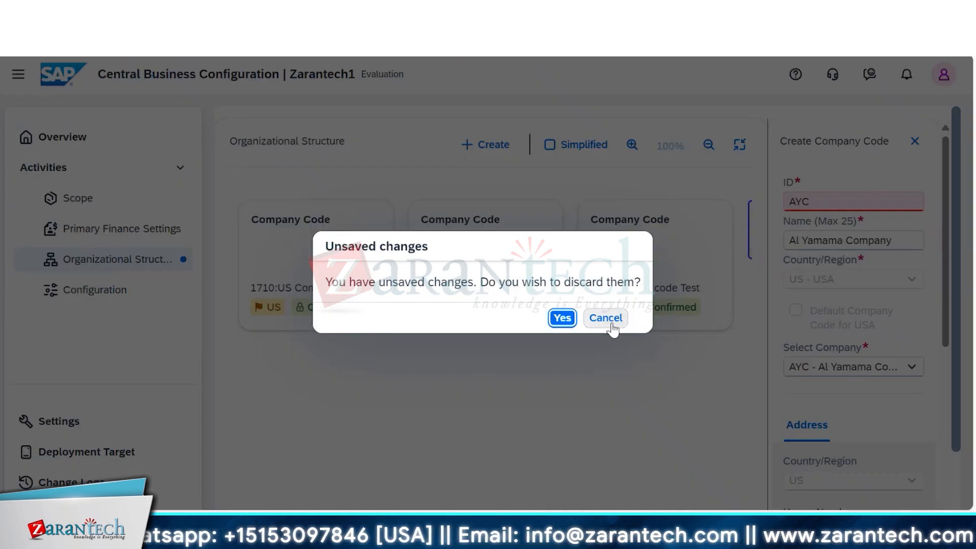
{"action": "left_click", "coordinate": [562, 318]}
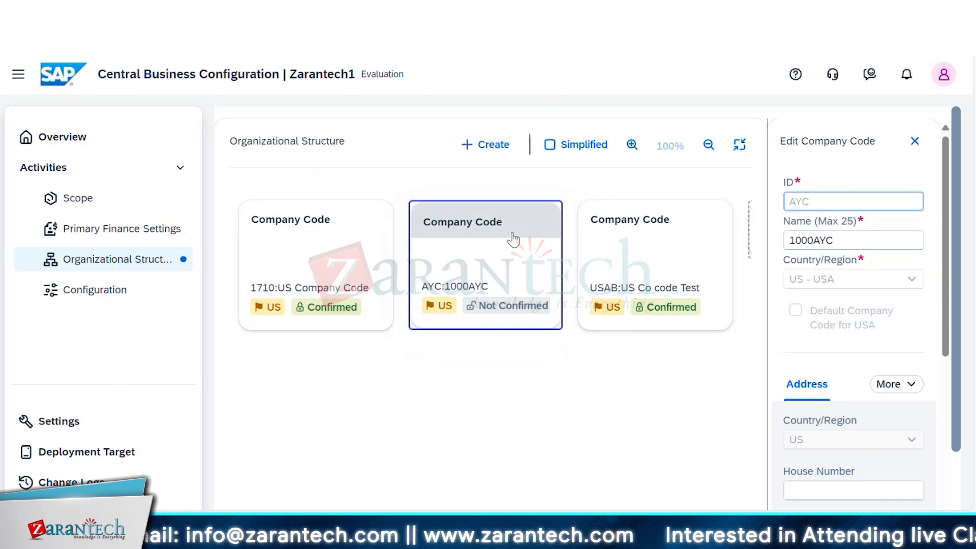
{"action": "right_click", "coordinate": [512, 236]}
{"action": "left_click", "coordinate": [497, 217]}
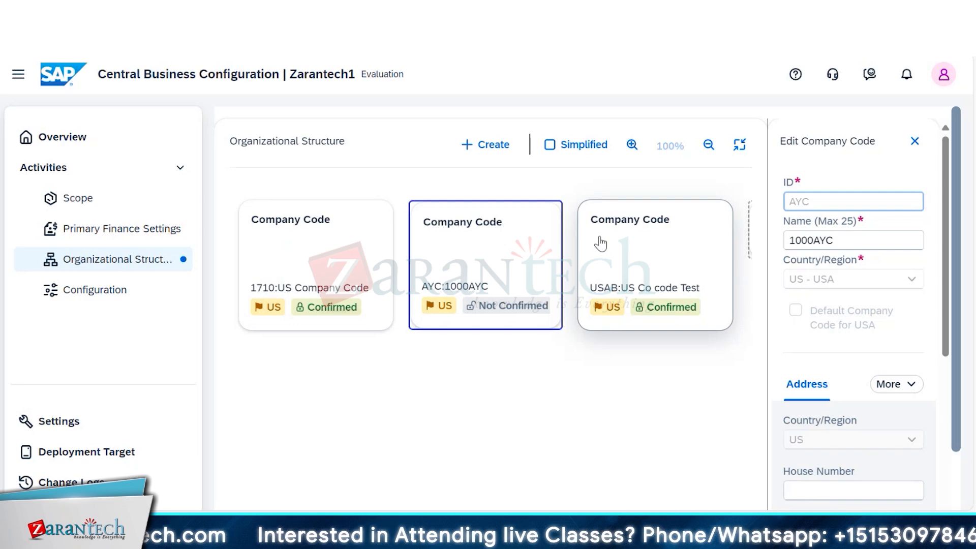
{"action": "left_click", "coordinate": [914, 141]}
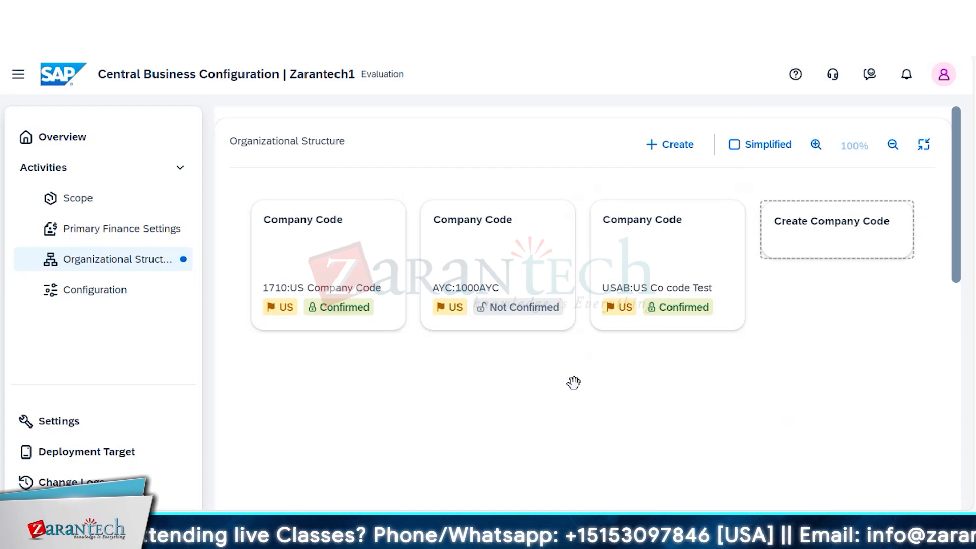
- Delete the unconfirmed company code AYC:1000AYC together with its linked relations
{"action": "left_click", "coordinate": [477, 287]}
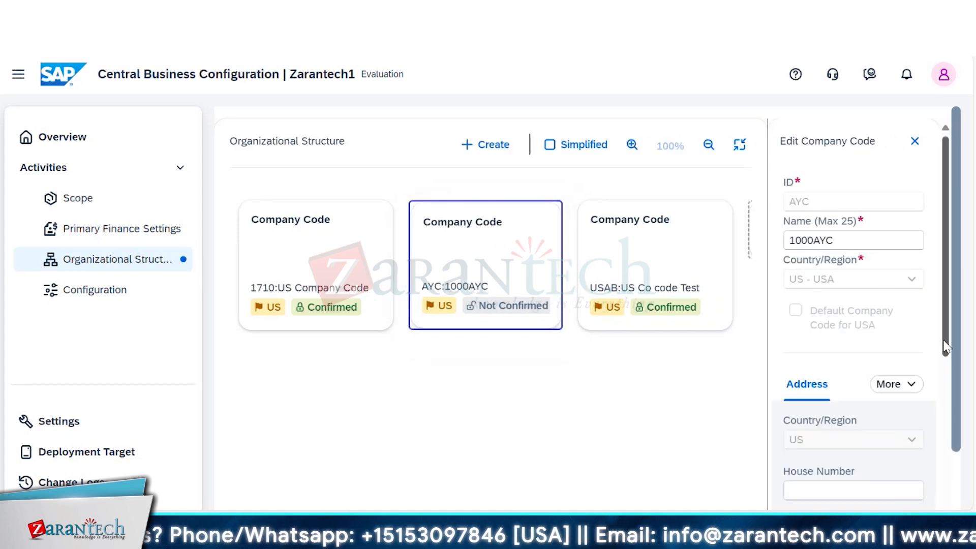
{"action": "left_click_drag", "start_coordinate": [946, 347], "coordinate": [946, 539]}
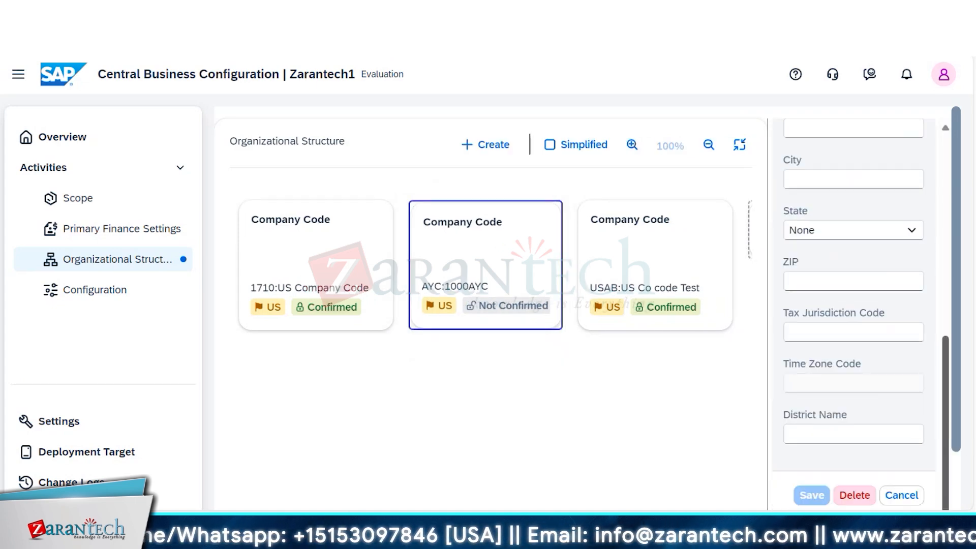
{"action": "left_click", "coordinate": [856, 497]}
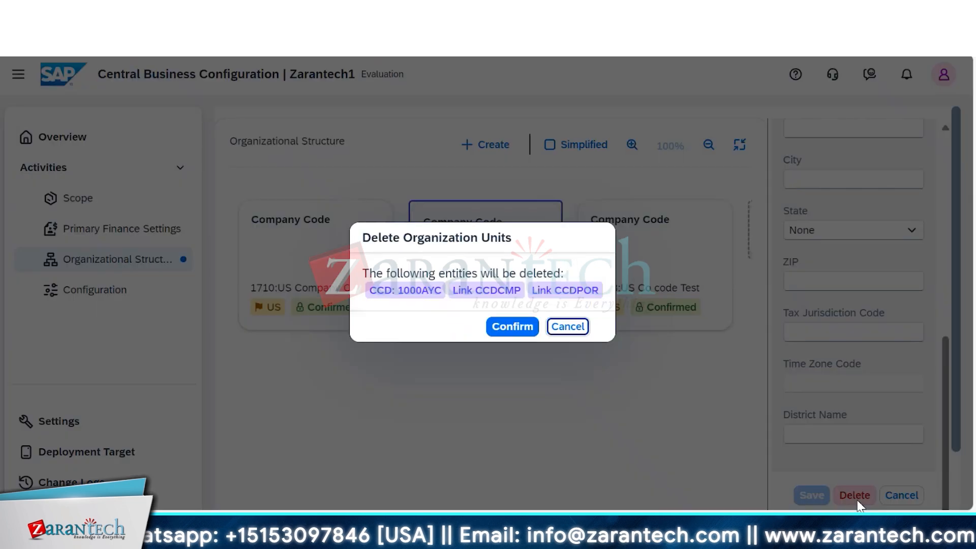
{"action": "left_click", "coordinate": [512, 326]}
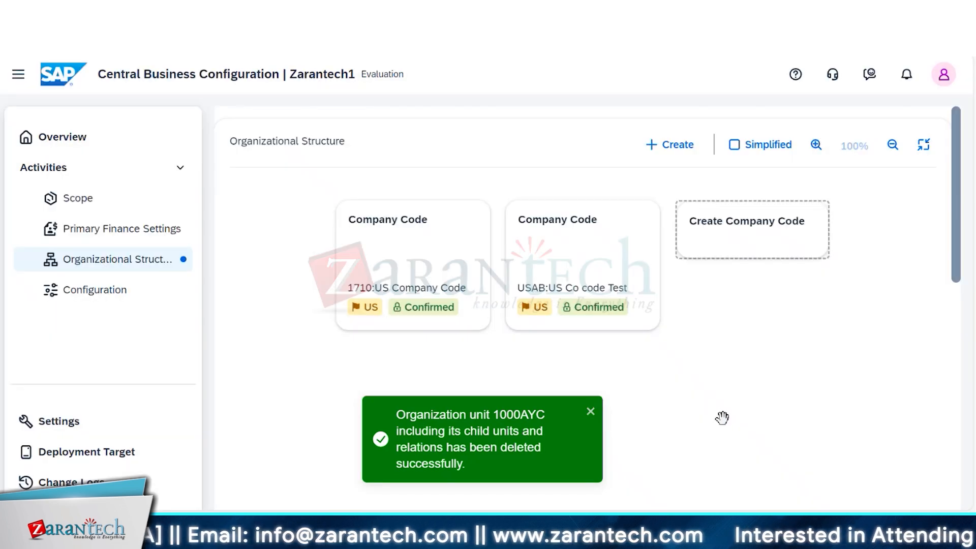
- Start another new company code and enter AYC as its ID and Al Yamama Company as its name
{"action": "left_click", "coordinate": [732, 232]}
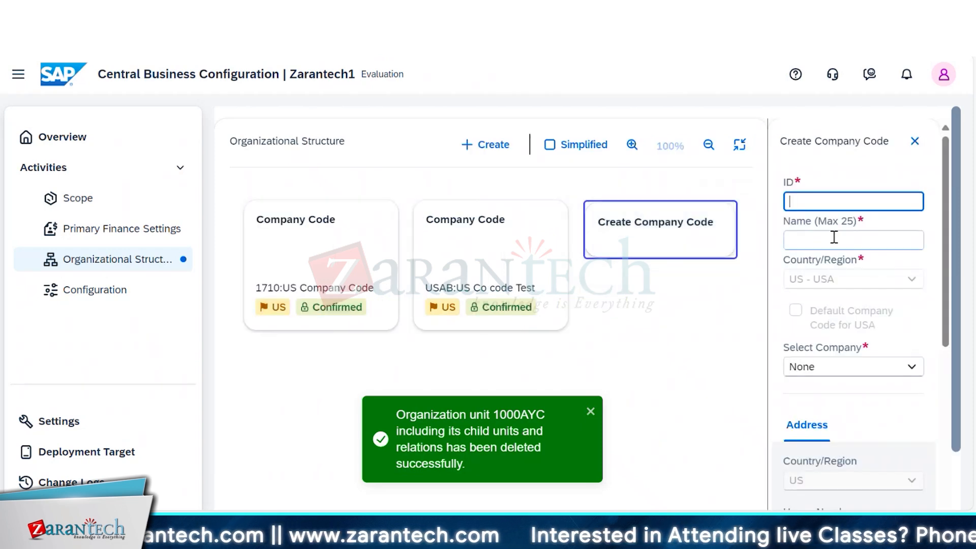
{"action": "type", "text": "AYC"}
{"action": "left_click", "coordinate": [833, 236]}
{"action": "type", "text": "Al "}
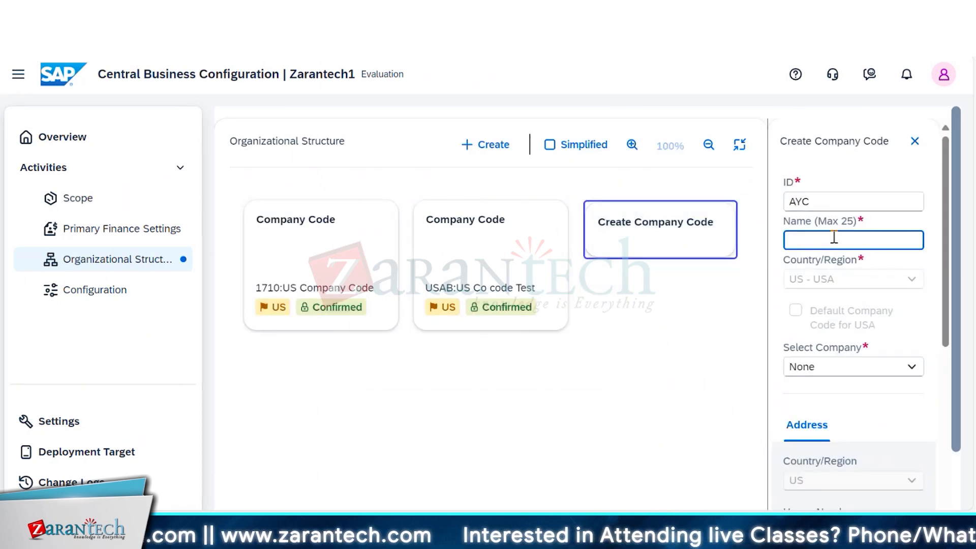
{"action": "type", "text": "Yamama"}
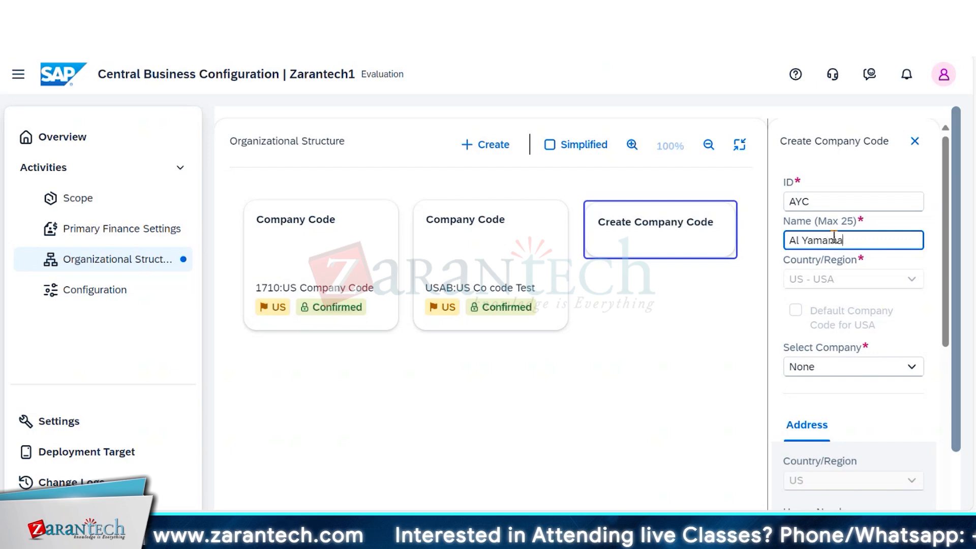
{"action": "type", "text": " Company"}
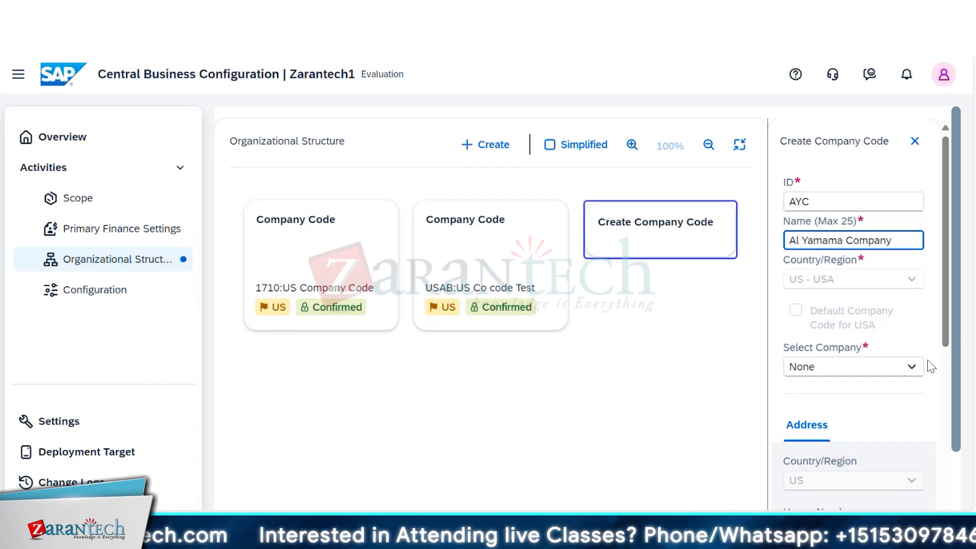
- Assign the company AYC - Al Yamama Company to the new company code and create it
{"action": "left_click", "coordinate": [912, 368]}
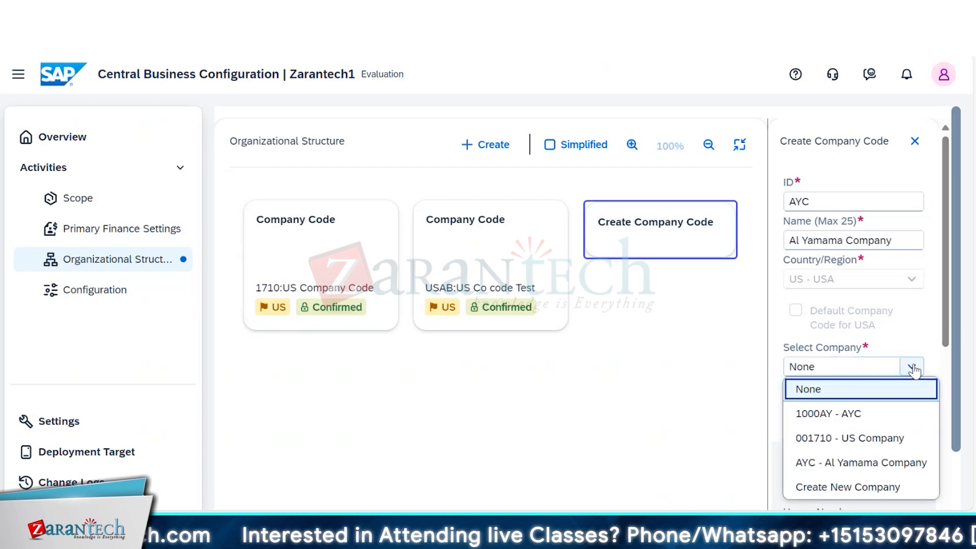
{"action": "left_click", "coordinate": [905, 470]}
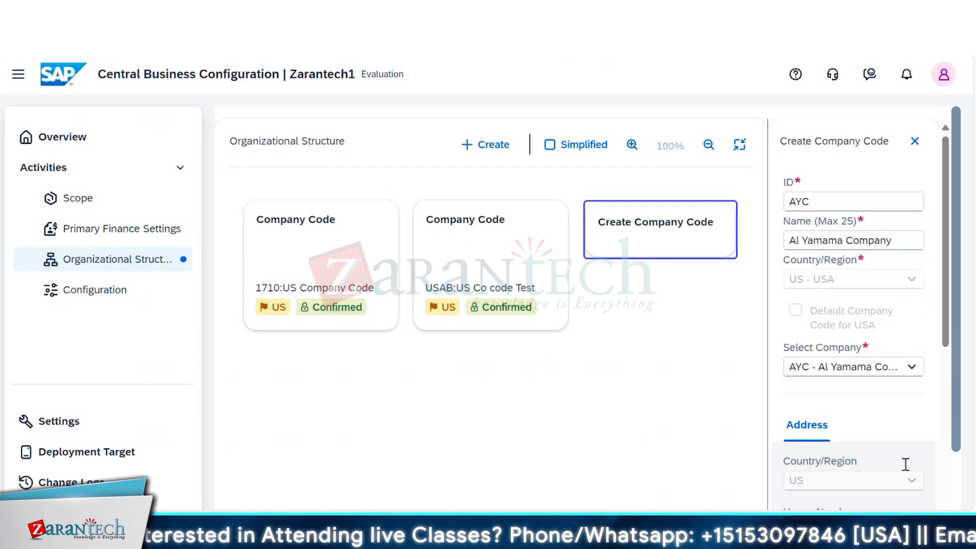
{"action": "left_click_drag", "start_coordinate": [946, 334], "coordinate": [944, 548]}
{"action": "left_click", "coordinate": [853, 499]}
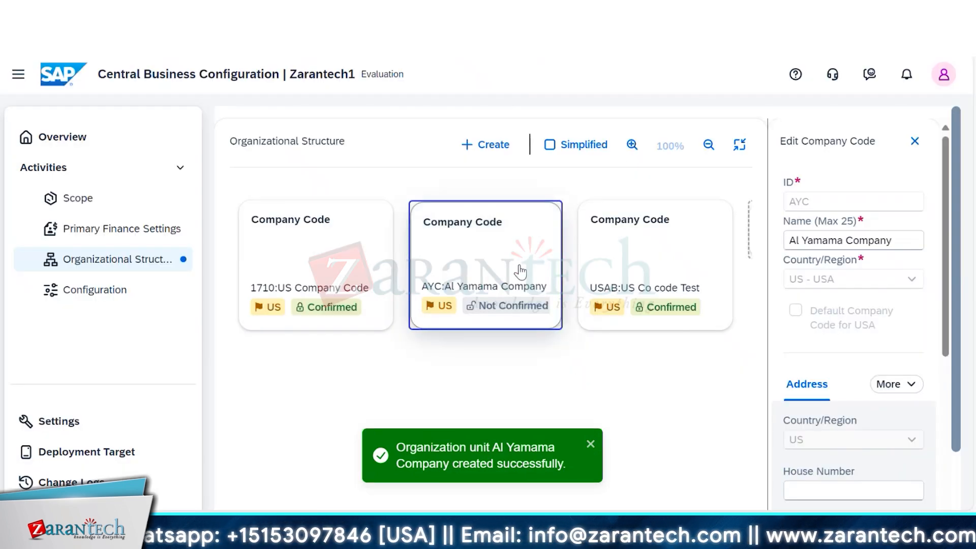
- Create a purchasing organization with ID AYC and name AYC Purchasing Org, assigned to company code AYC - Al Yamama Company
{"action": "left_click", "coordinate": [488, 144]}
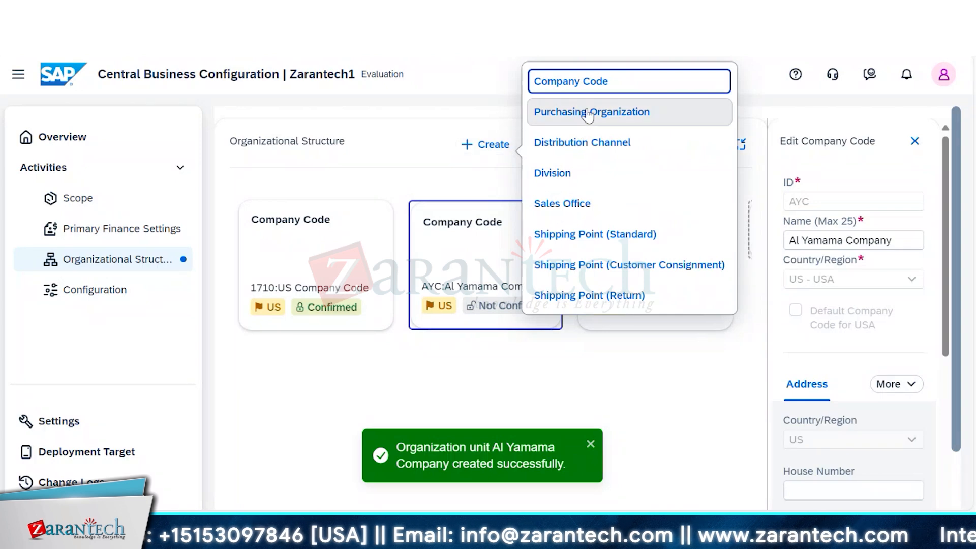
{"action": "left_click", "coordinate": [588, 114]}
{"action": "left_click", "coordinate": [874, 212]}
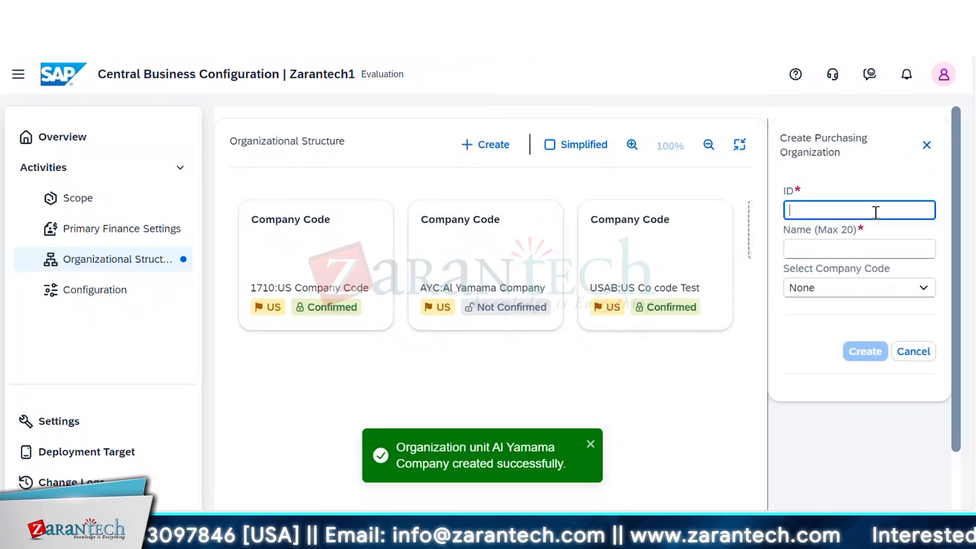
{"action": "type", "text": "AYC"}
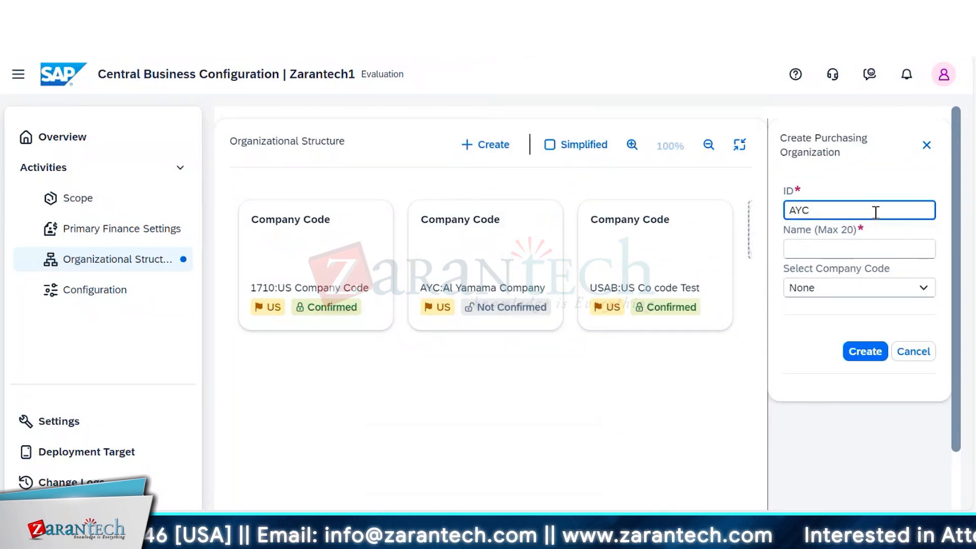
{"action": "left_click", "coordinate": [872, 251]}
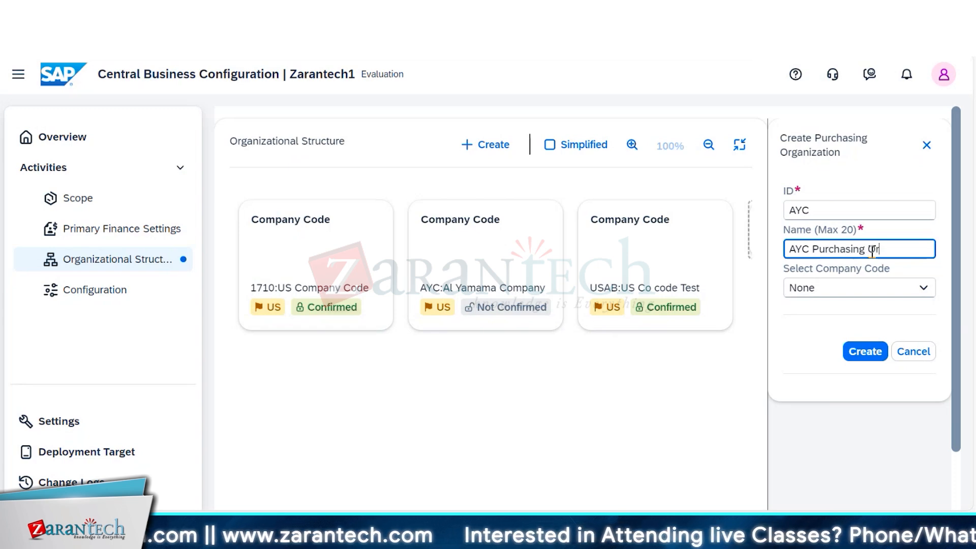
{"action": "left_click", "coordinate": [914, 292]}
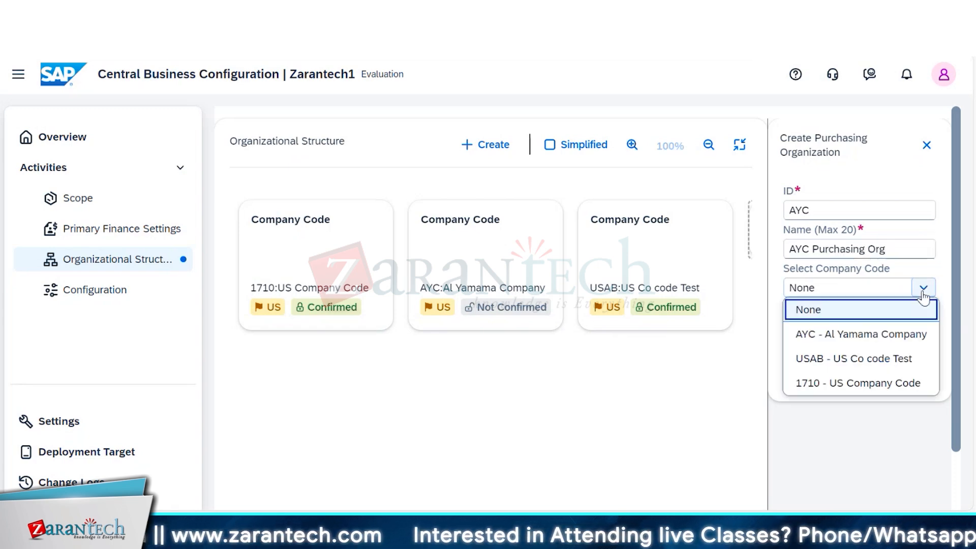
{"action": "left_click", "coordinate": [909, 336]}
{"action": "left_click", "coordinate": [868, 351]}
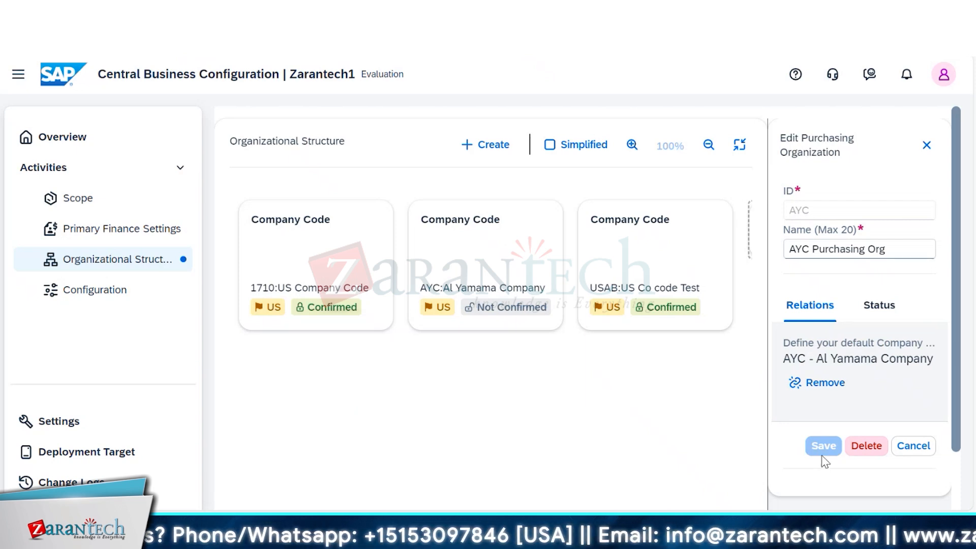
- Exit the chart's full-screen view, review the AYC Purchasing Org details and close them without changes
{"action": "left_click", "coordinate": [740, 146]}
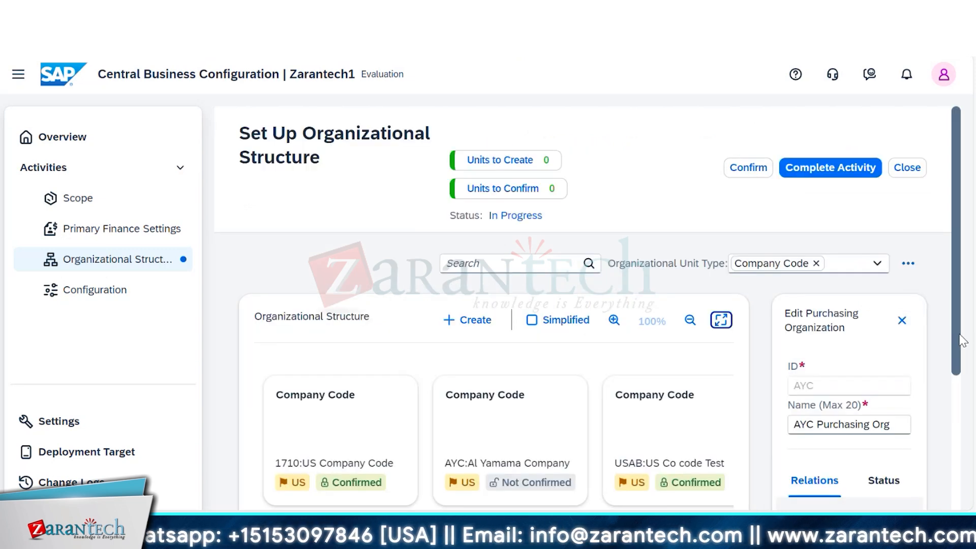
{"action": "scroll", "coordinate": [967, 362], "scroll_direction": "down", "scroll_amount": 1}
{"action": "scroll", "coordinate": [967, 362], "scroll_direction": "down", "scroll_amount": 4}
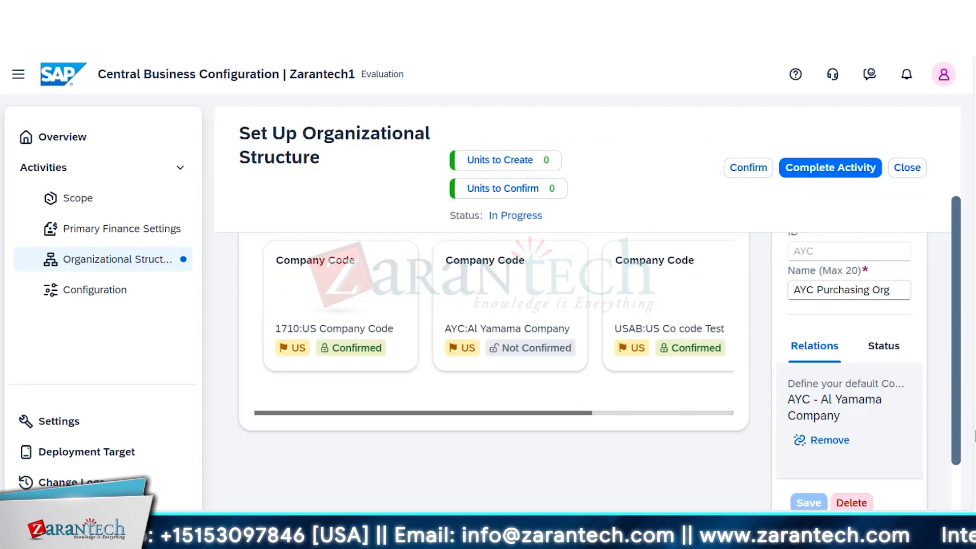
{"action": "scroll", "coordinate": [970, 426], "scroll_direction": "down", "scroll_amount": 1}
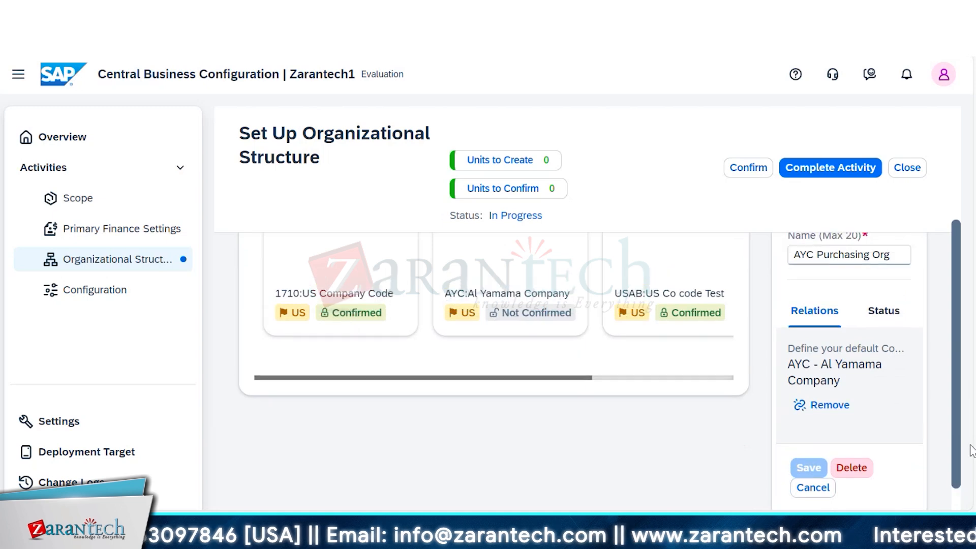
{"action": "scroll", "coordinate": [970, 423], "scroll_direction": "up", "scroll_amount": 5}
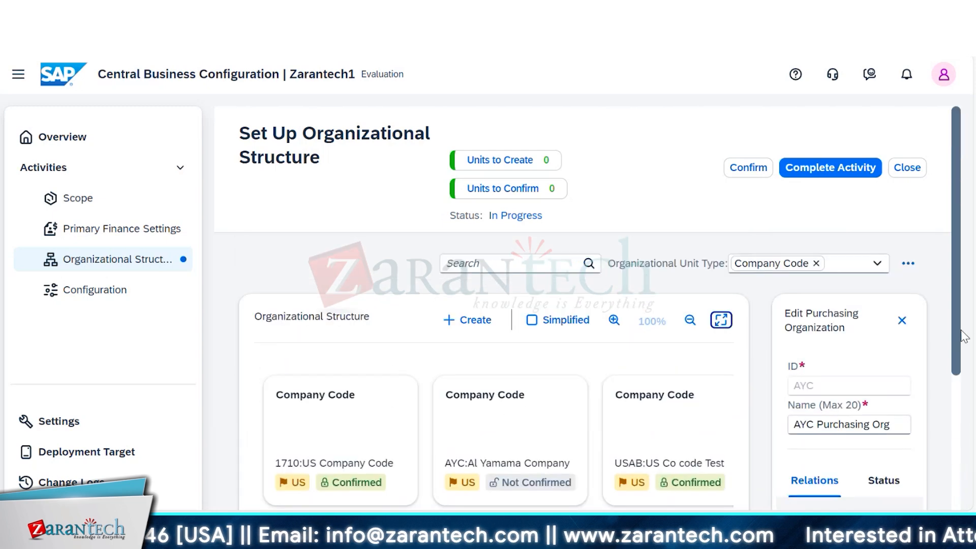
{"action": "scroll", "coordinate": [970, 381], "scroll_direction": "down", "scroll_amount": 2}
{"action": "scroll", "coordinate": [971, 382], "scroll_direction": "down", "scroll_amount": 5}
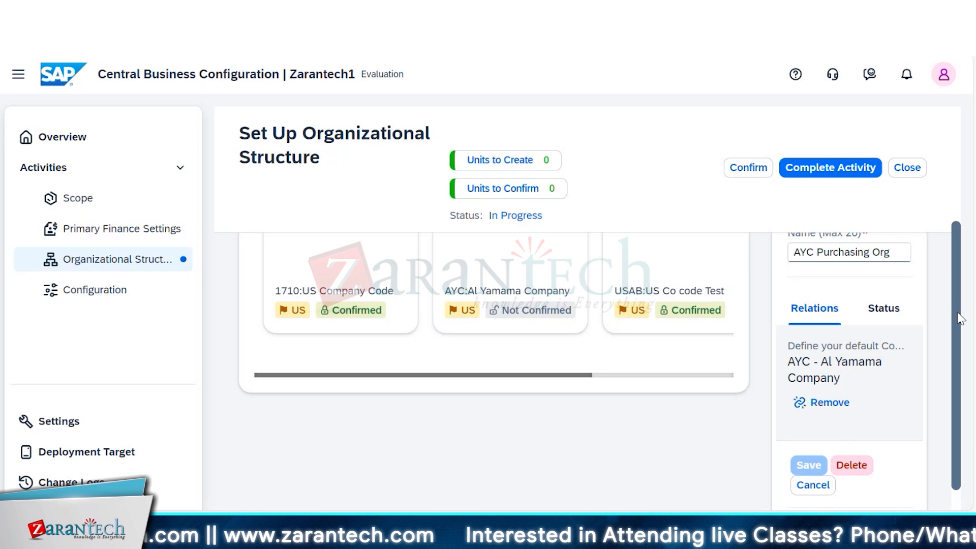
{"action": "left_click_drag", "start_coordinate": [958, 312], "coordinate": [958, 231]}
{"action": "scroll", "coordinate": [958, 232], "scroll_direction": "down", "scroll_amount": 3}
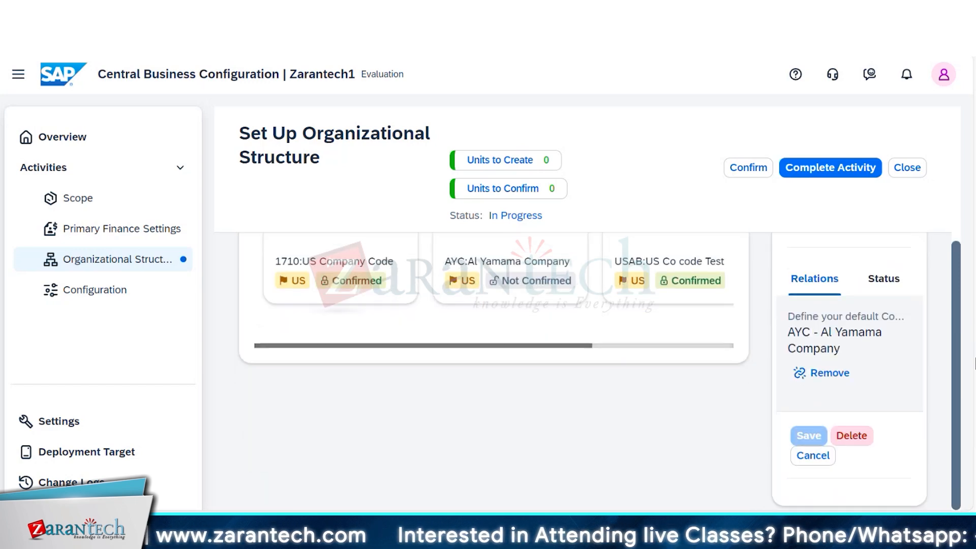
{"action": "left_click", "coordinate": [811, 455]}
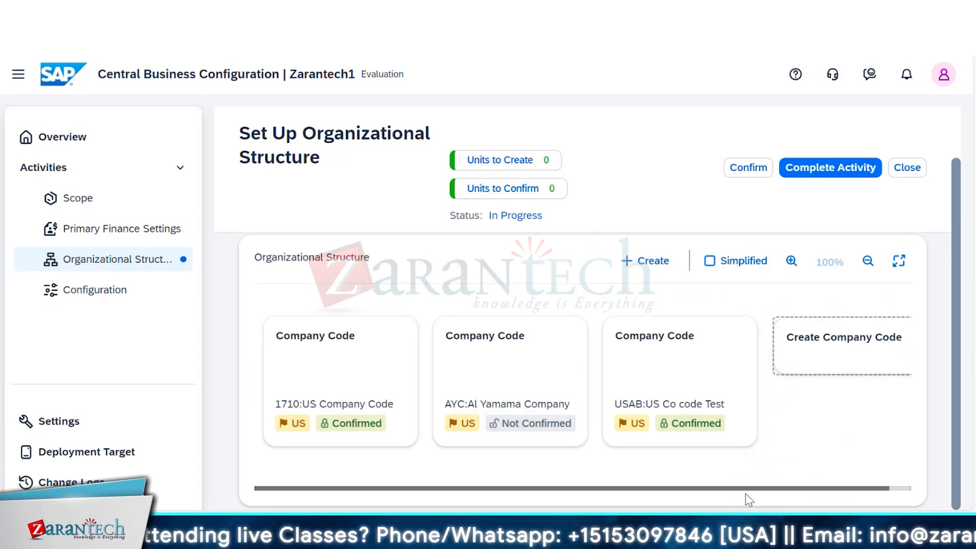
- Open the AYC Al Yamama Company company code from the chart and review its details
{"action": "left_click", "coordinate": [546, 370]}
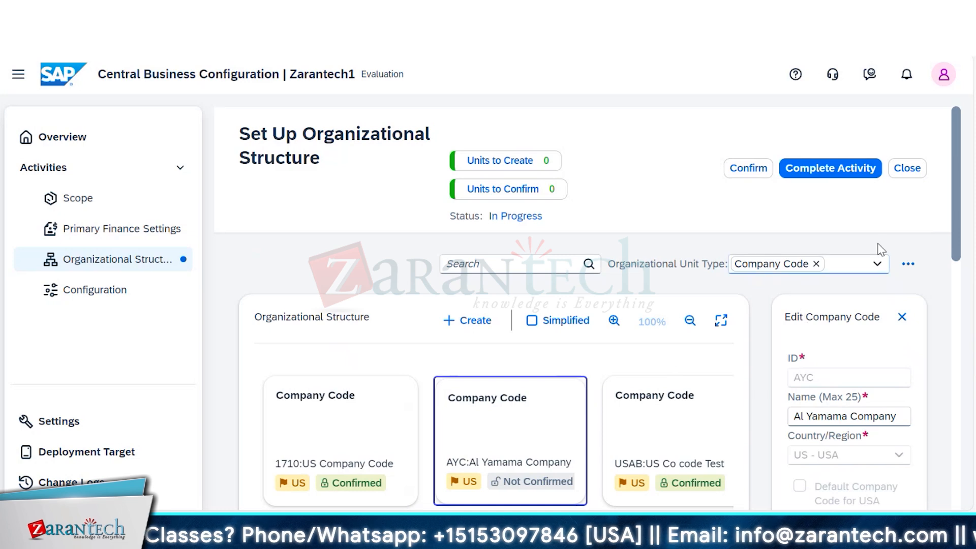
{"action": "left_click_drag", "start_coordinate": [956, 254], "coordinate": [955, 336]}
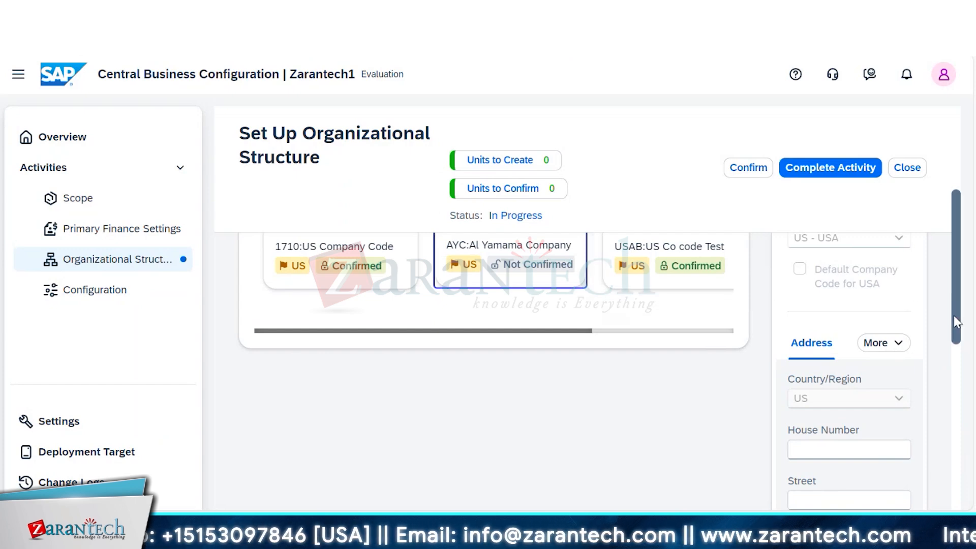
{"action": "left_click_drag", "start_coordinate": [953, 315], "coordinate": [941, 220]}
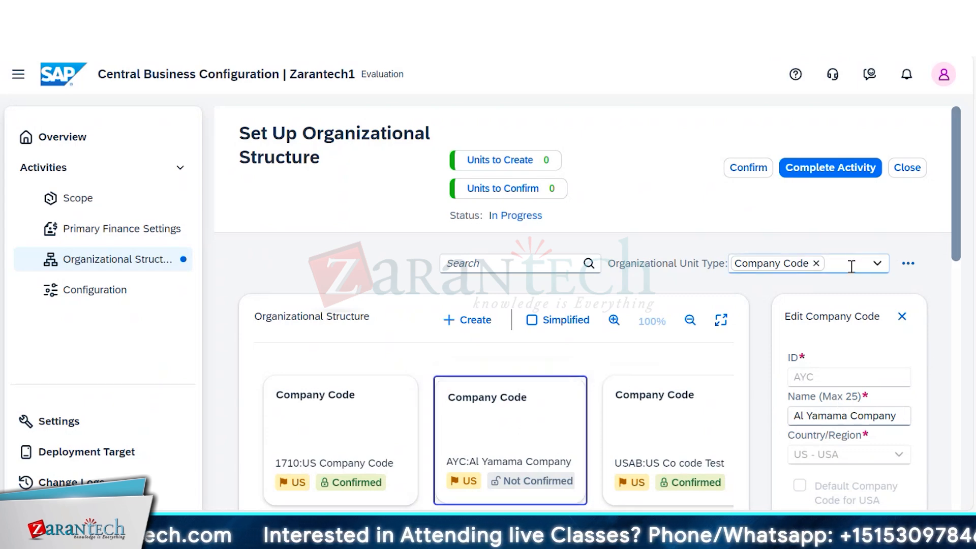
- Clear the Company Code filter, show the organizational structure chart in full screen and close the company code details
{"action": "left_click", "coordinate": [816, 263]}
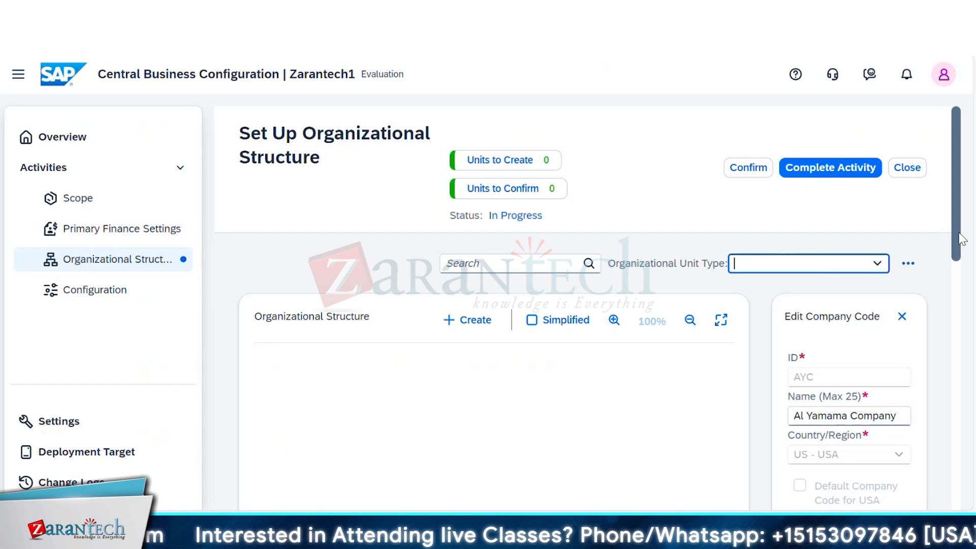
{"action": "left_click", "coordinate": [846, 243]}
{"action": "left_click_drag", "start_coordinate": [965, 256], "coordinate": [955, 274]}
{"action": "left_click", "coordinate": [718, 286]}
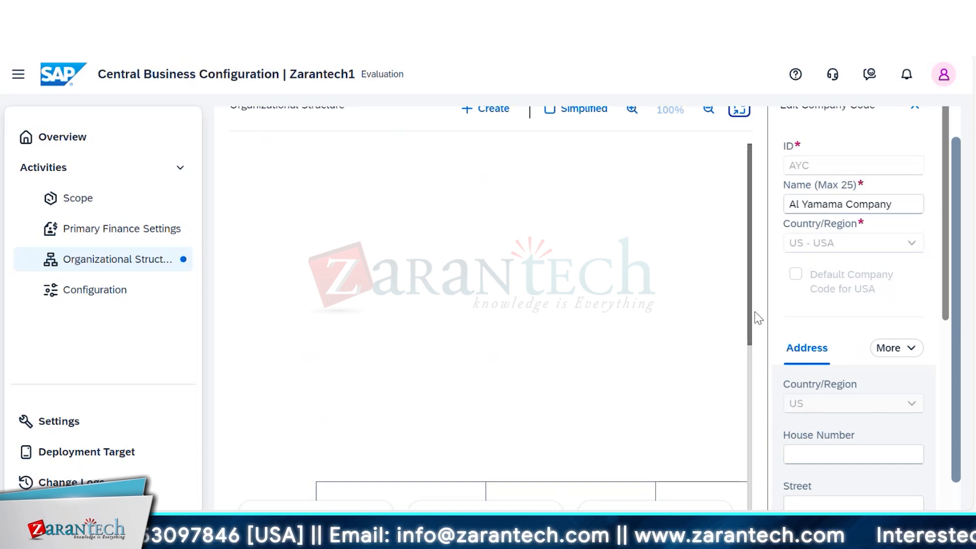
{"action": "mouse_move", "coordinate": [747, 328]}
{"action": "left_mouse_down"}
{"action": "mouse_move", "coordinate": [760, 442]}
{"action": "mouse_move", "coordinate": [746, 312]}
{"action": "left_mouse_up"}
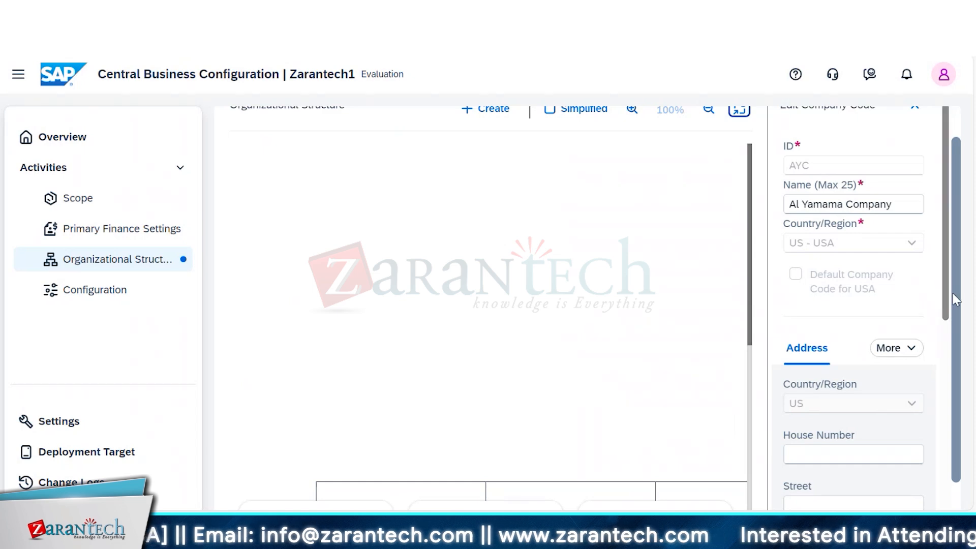
{"action": "left_click_drag", "start_coordinate": [952, 294], "coordinate": [952, 258]}
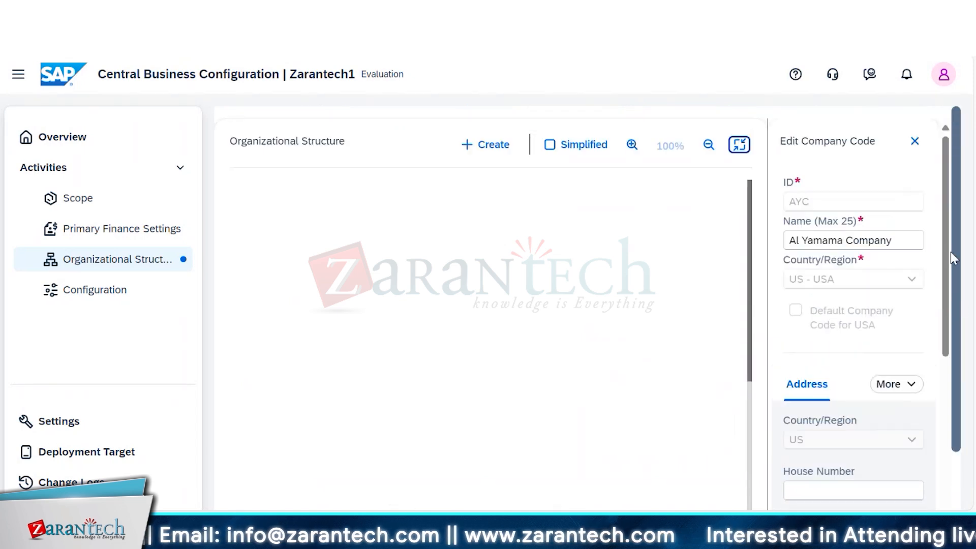
{"action": "left_click", "coordinate": [915, 141]}
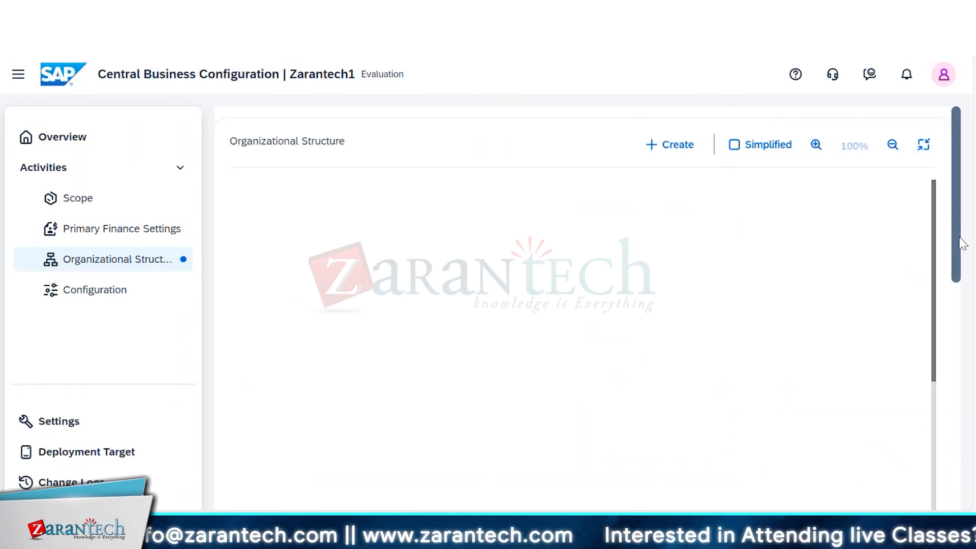
- Examine the full organizational chart, including storage locations, purchasing organizations, shipping points and the plant placeholder under the company codes
{"action": "left_click_drag", "start_coordinate": [962, 243], "coordinate": [960, 361]}
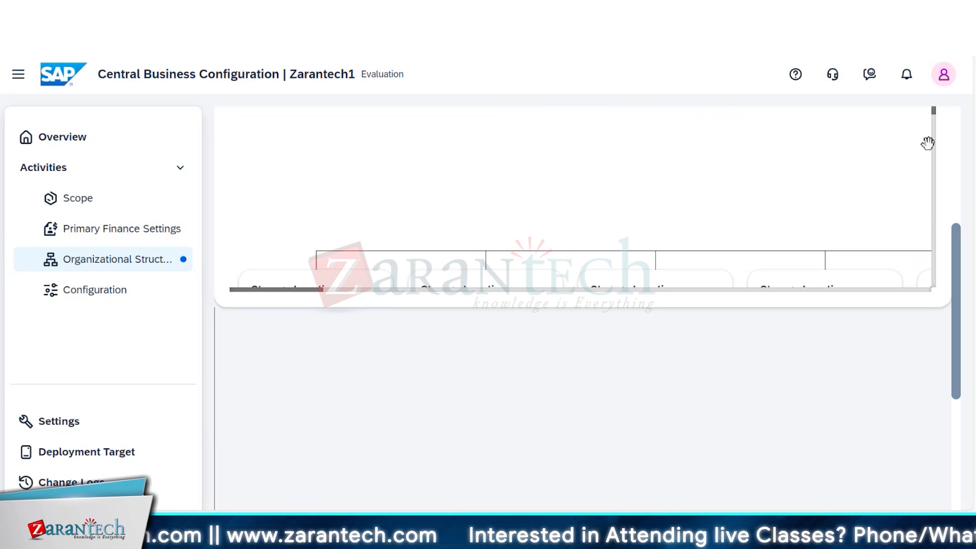
{"action": "left_click_drag", "start_coordinate": [837, 213], "coordinate": [228, 251]}
{"action": "left_click_drag", "start_coordinate": [677, 141], "coordinate": [571, 108]}
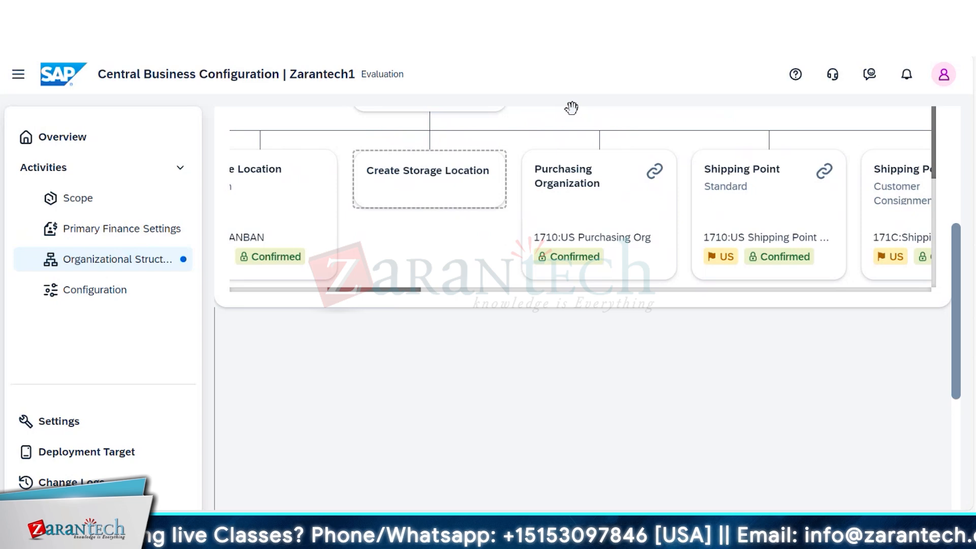
{"action": "left_click_drag", "start_coordinate": [657, 213], "coordinate": [301, 174]}
{"action": "left_click_drag", "start_coordinate": [628, 265], "coordinate": [430, 380]}
{"action": "left_click_drag", "start_coordinate": [773, 175], "coordinate": [664, 294]}
{"action": "left_click_drag", "start_coordinate": [801, 206], "coordinate": [764, 295]}
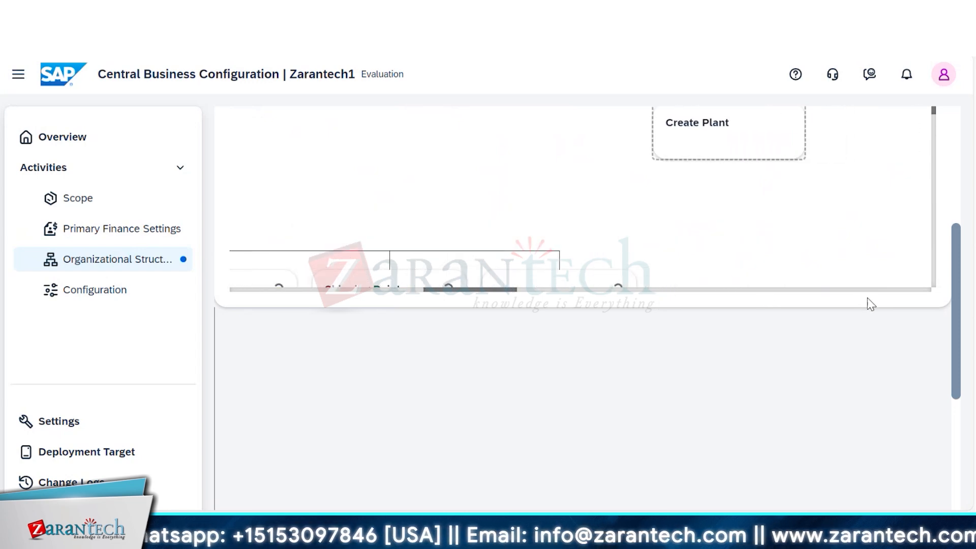
{"action": "left_click_drag", "start_coordinate": [956, 309], "coordinate": [949, 152]}
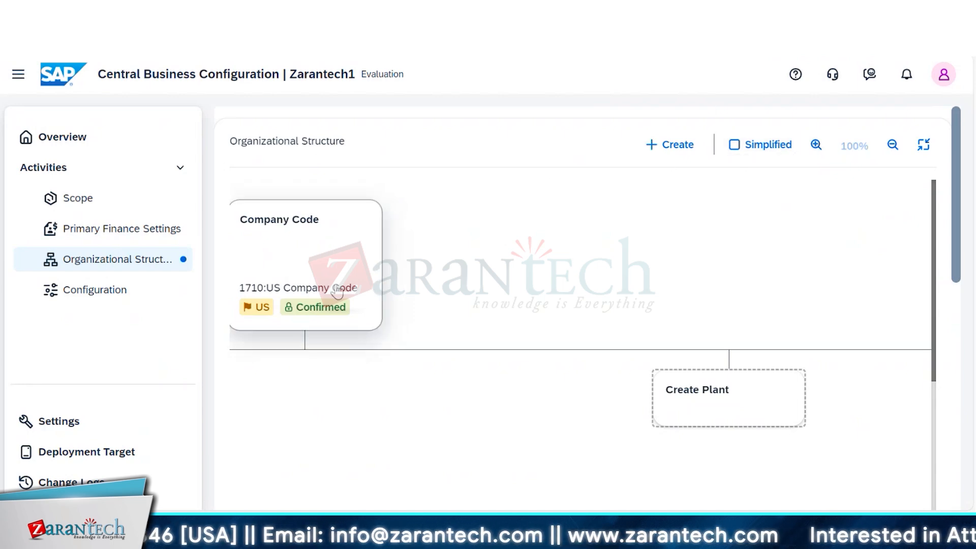
- Open the 1710 US Company Code details, review its company relation and available actions, and close them without changes
{"action": "left_click", "coordinate": [310, 265]}
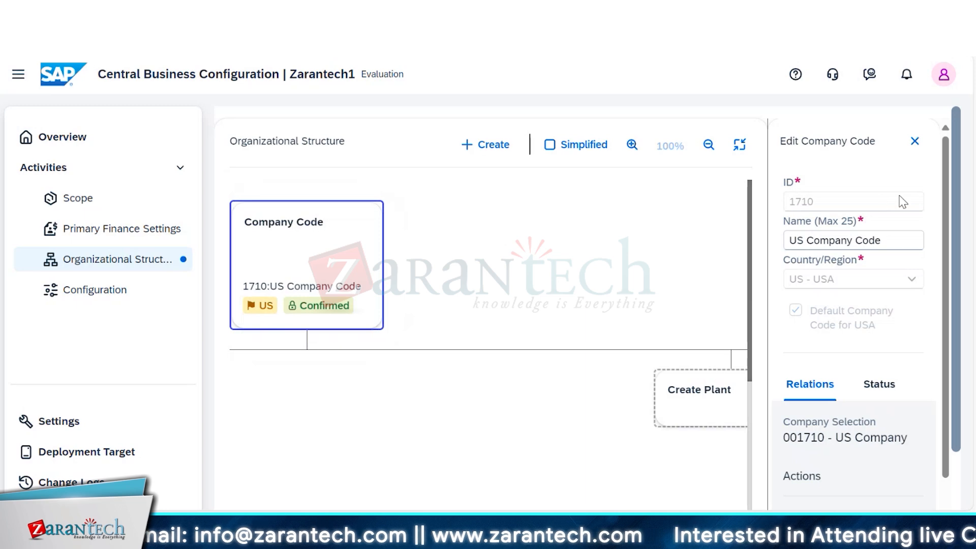
{"action": "scroll", "coordinate": [955, 285], "scroll_direction": "down", "scroll_amount": 2}
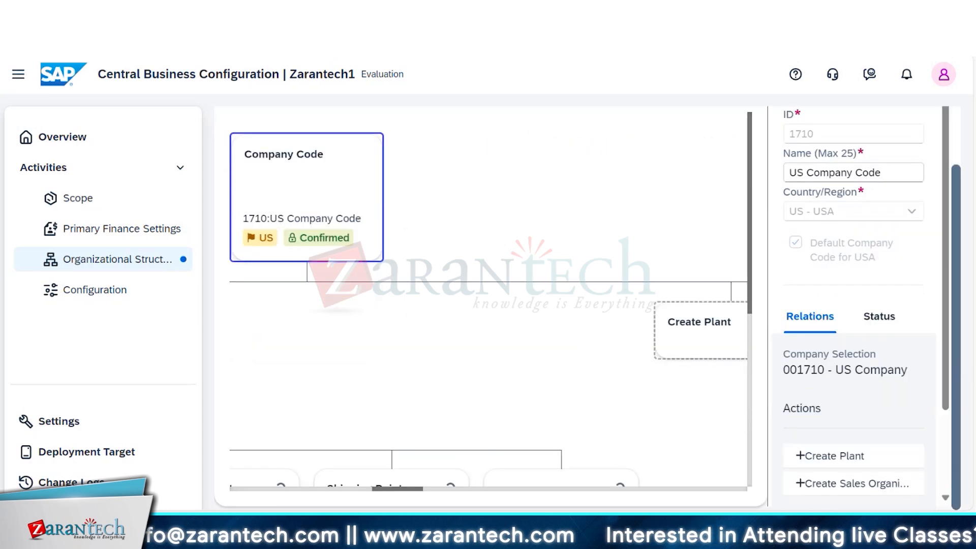
{"action": "scroll", "coordinate": [969, 509], "scroll_direction": "up", "scroll_amount": 2}
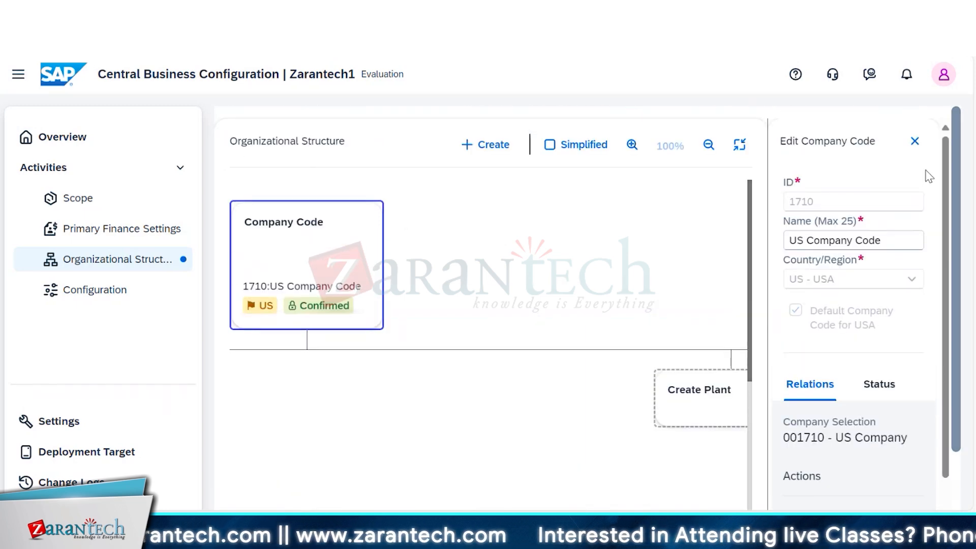
{"action": "left_click", "coordinate": [914, 142]}
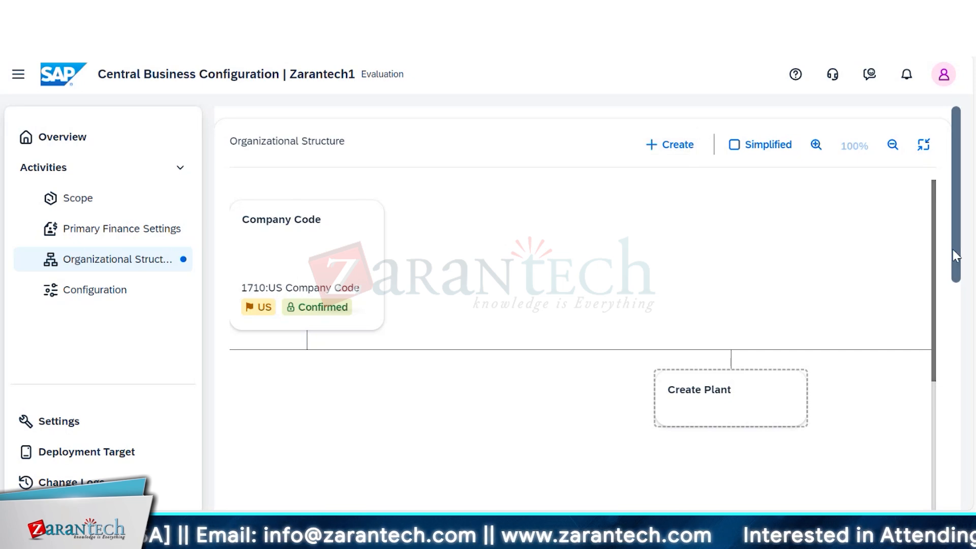
- Exit the full-screen view and filter the chart to the Company Code and Purchasing Organization unit types
{"action": "left_click_drag", "start_coordinate": [959, 253], "coordinate": [927, 226]}
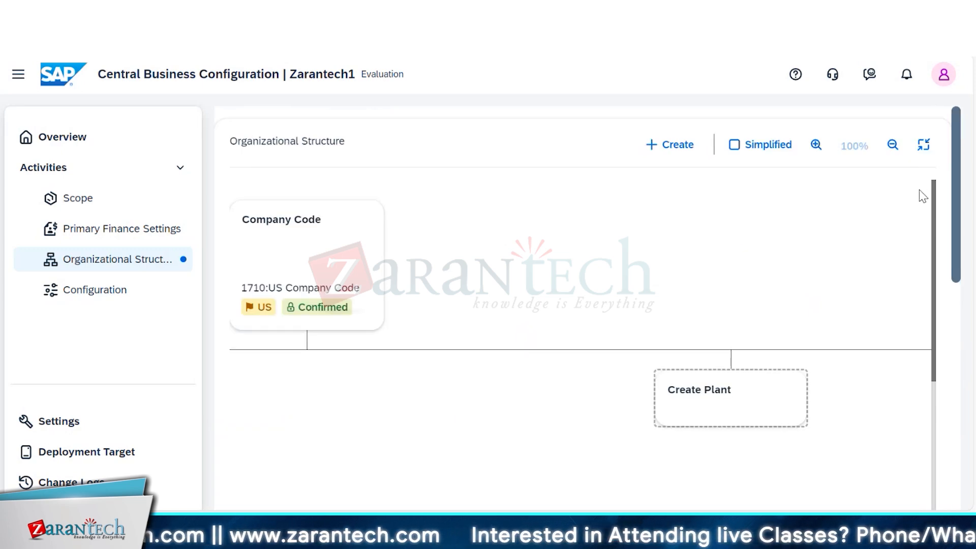
{"action": "left_click_drag", "start_coordinate": [930, 237], "coordinate": [948, 185]}
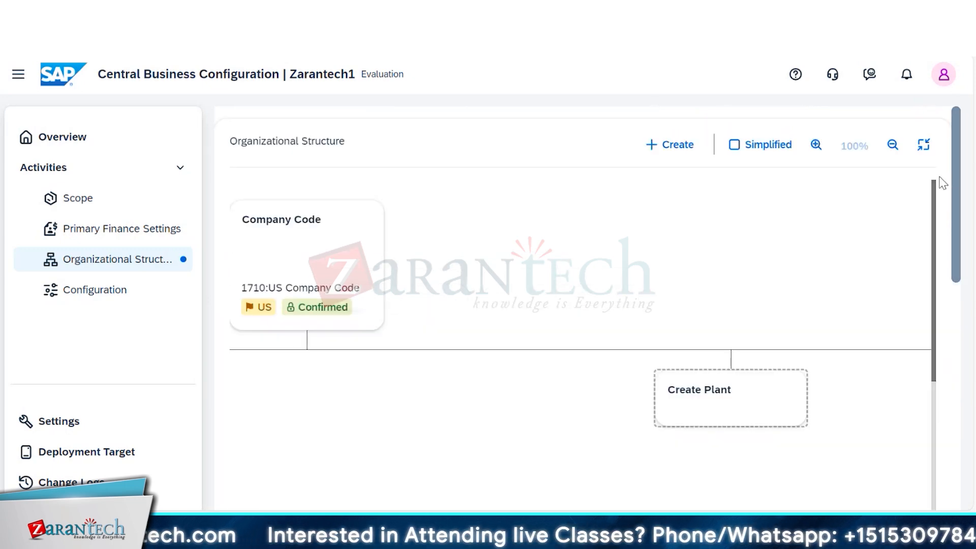
{"action": "left_click", "coordinate": [923, 145]}
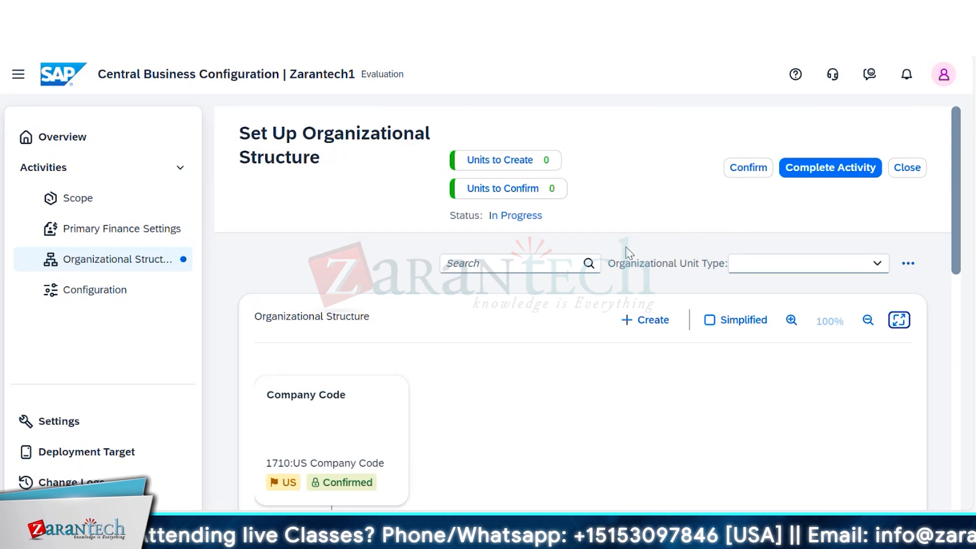
{"action": "left_click", "coordinate": [875, 264]}
{"action": "left_click", "coordinate": [740, 287]}
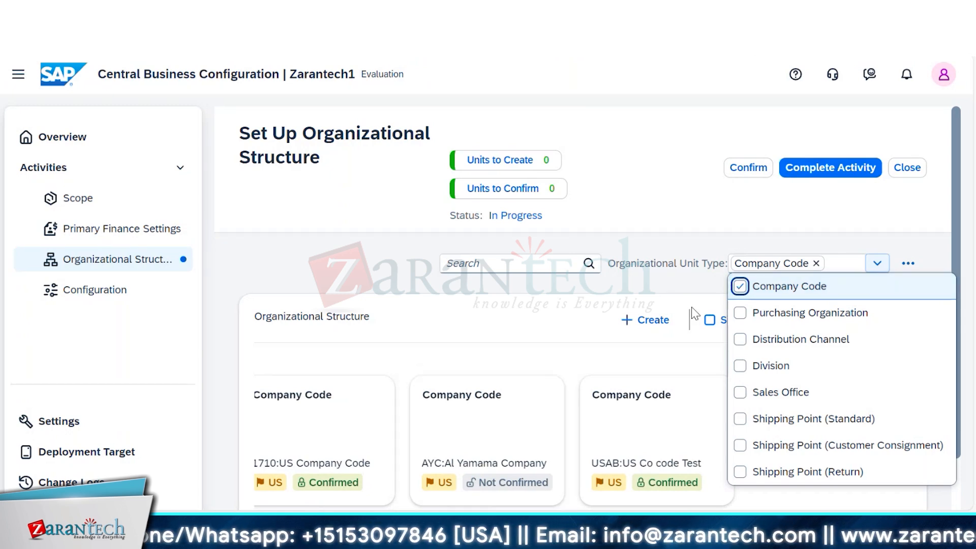
{"action": "left_click", "coordinate": [740, 313]}
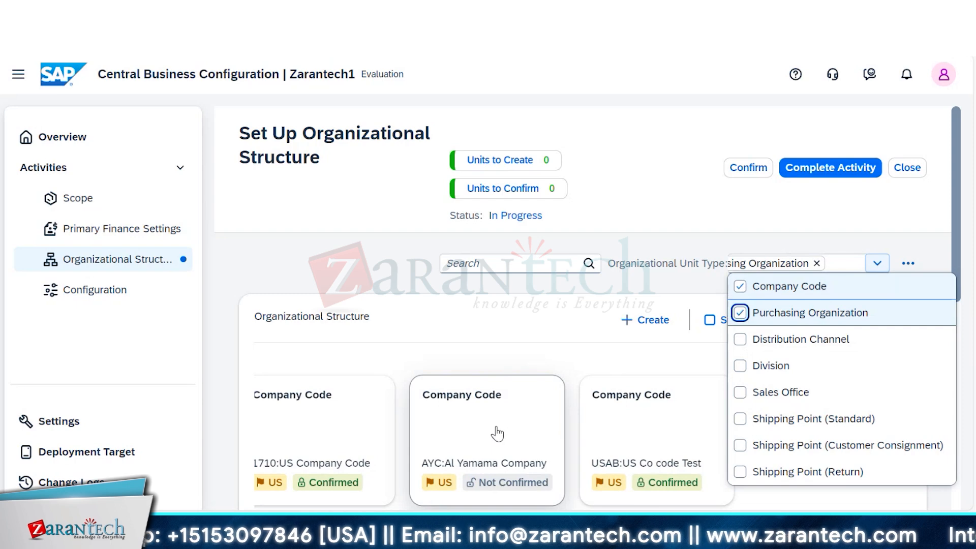
- Search the organizational structure for AYC and open the Al Yamama Company company code details
{"action": "left_click", "coordinate": [521, 264]}
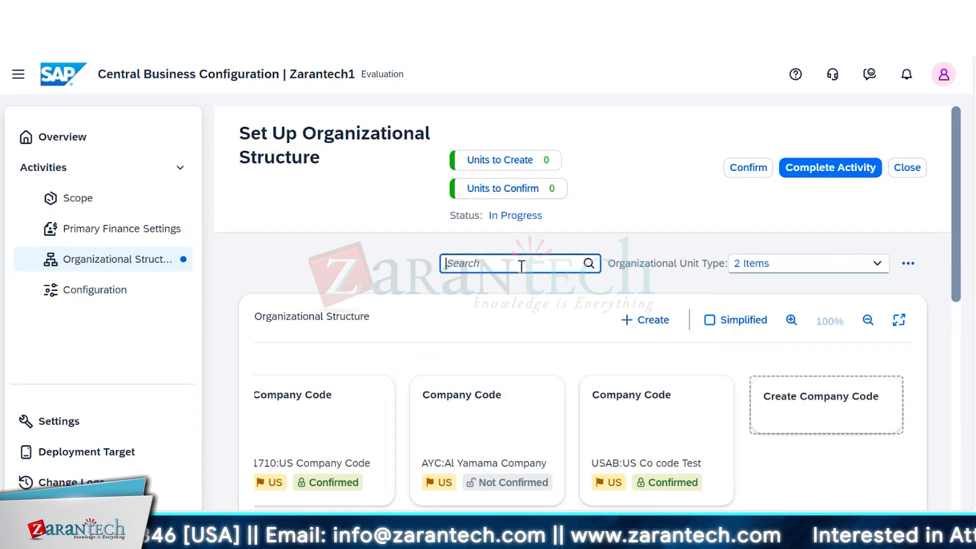
{"action": "type", "text": "AYV"}
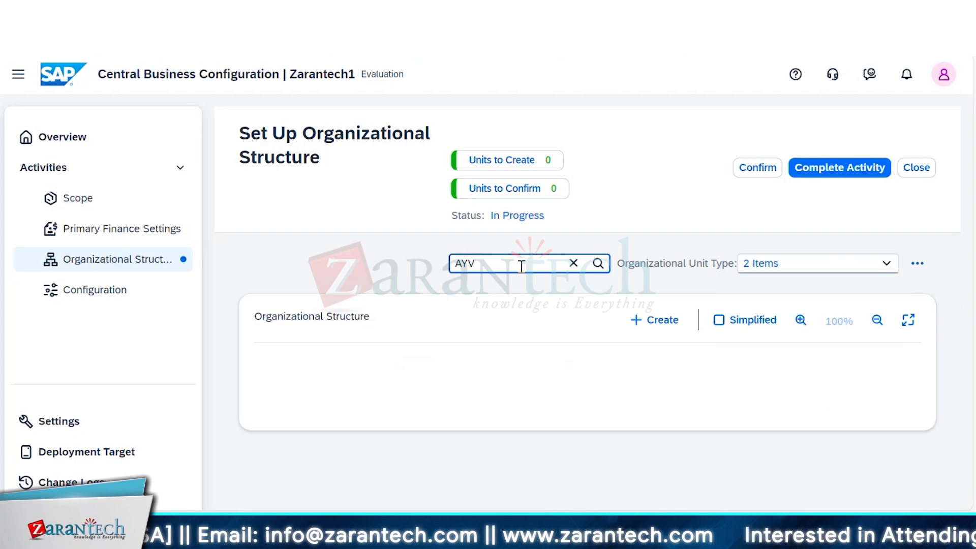
{"action": "key", "text": "BackSpace"}
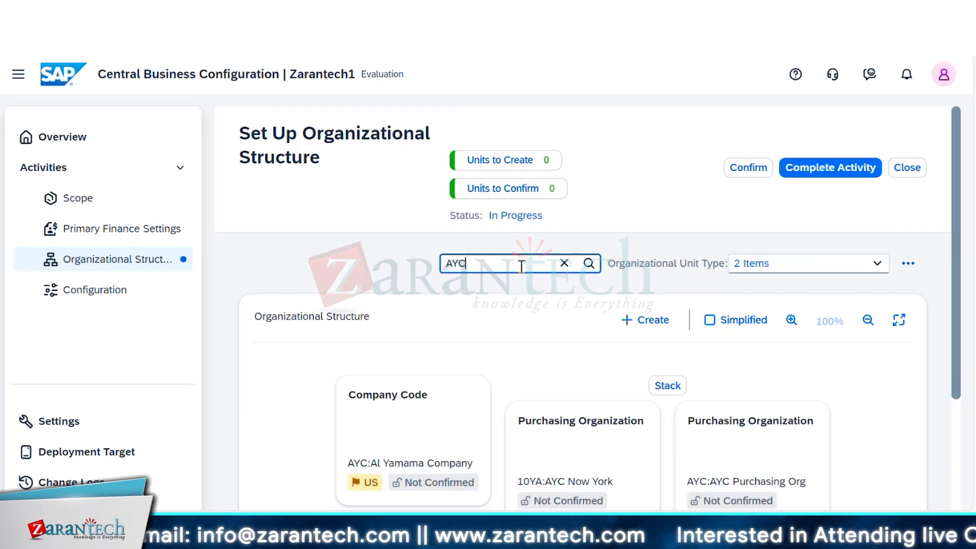
{"action": "left_click", "coordinate": [431, 437]}
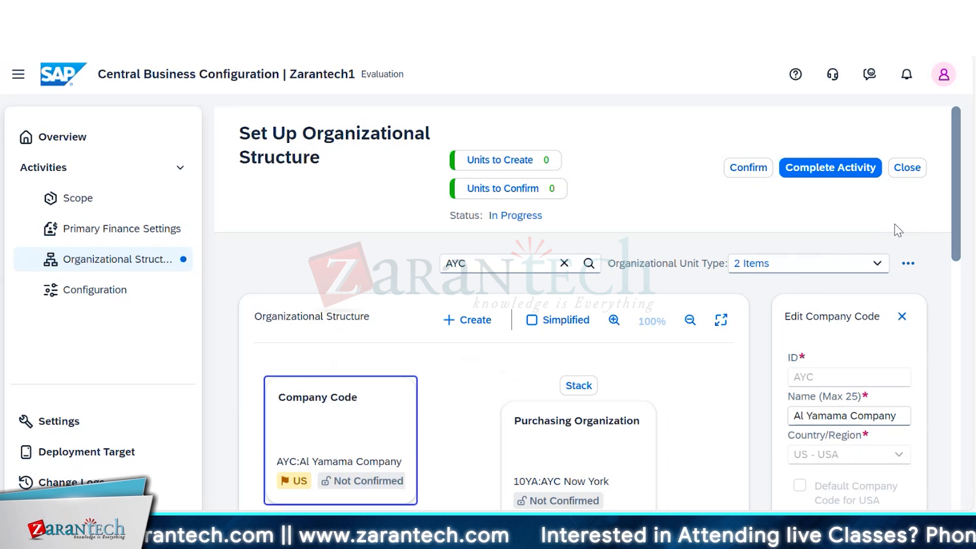
{"action": "left_click_drag", "start_coordinate": [960, 211], "coordinate": [965, 265]}
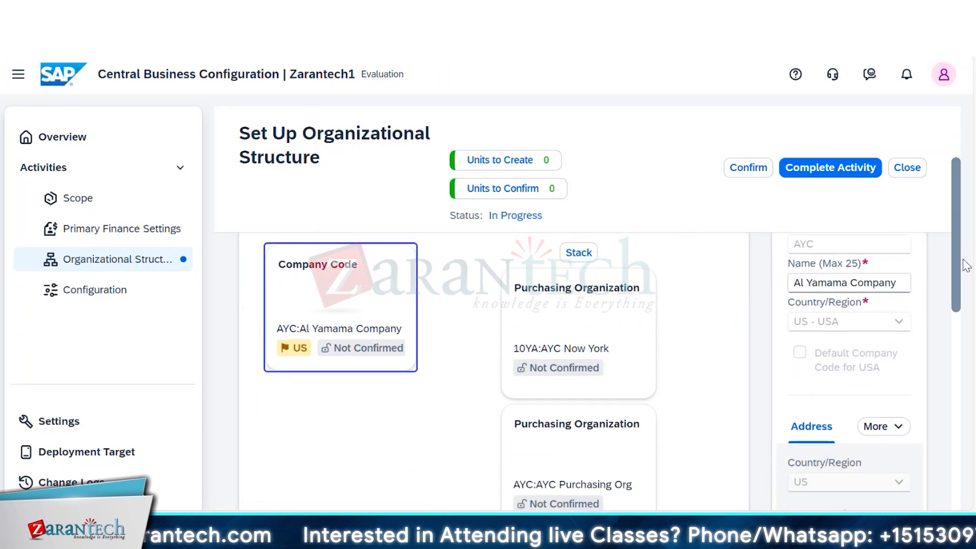
- Open the 10YA AYC New York purchasing organization, return to the chart overview and review its company code relation
{"action": "right_click", "coordinate": [586, 328]}
{"action": "left_click", "coordinate": [557, 315]}
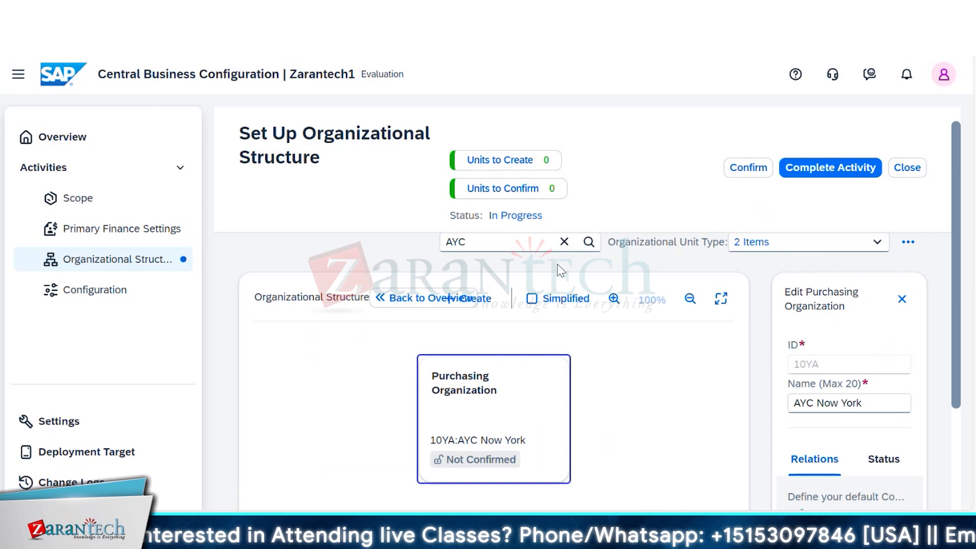
{"action": "left_click", "coordinate": [426, 298]}
{"action": "scroll", "coordinate": [605, 404], "scroll_direction": "down", "scroll_amount": 6}
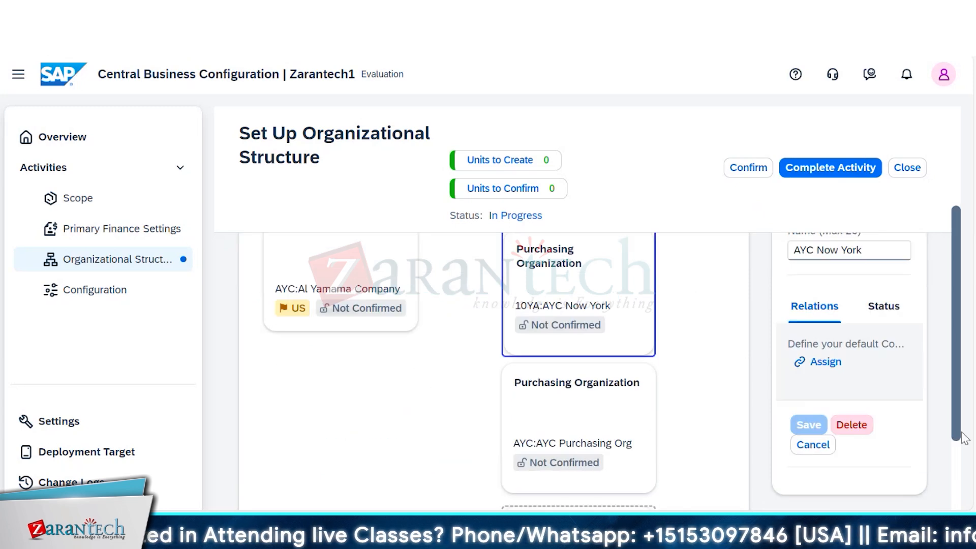
- Open the AYC Purchasing Org details, review the assigned company code and return to the chart overview
{"action": "left_click", "coordinate": [604, 403]}
{"action": "scroll", "coordinate": [950, 300], "scroll_direction": "up", "scroll_amount": 2}
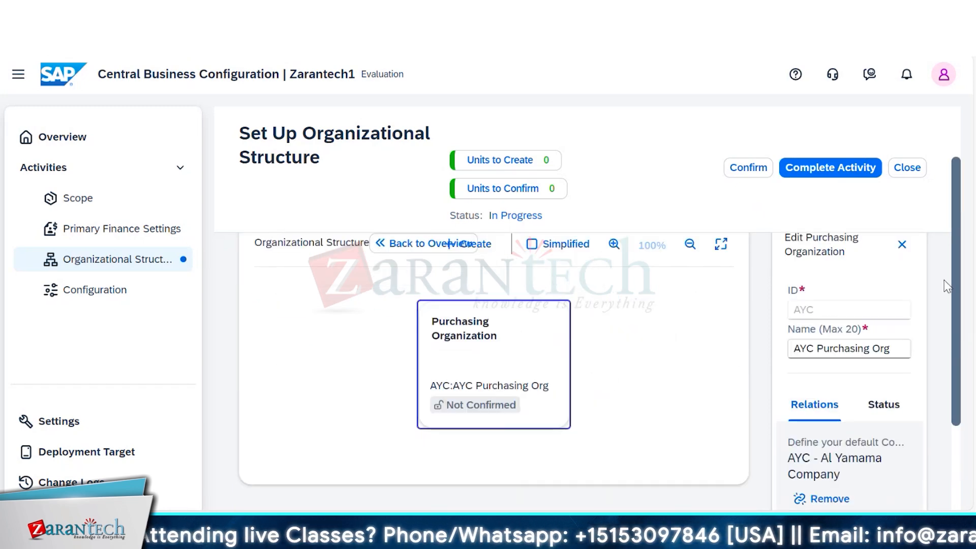
{"action": "scroll", "coordinate": [915, 335], "scroll_direction": "down", "scroll_amount": 3}
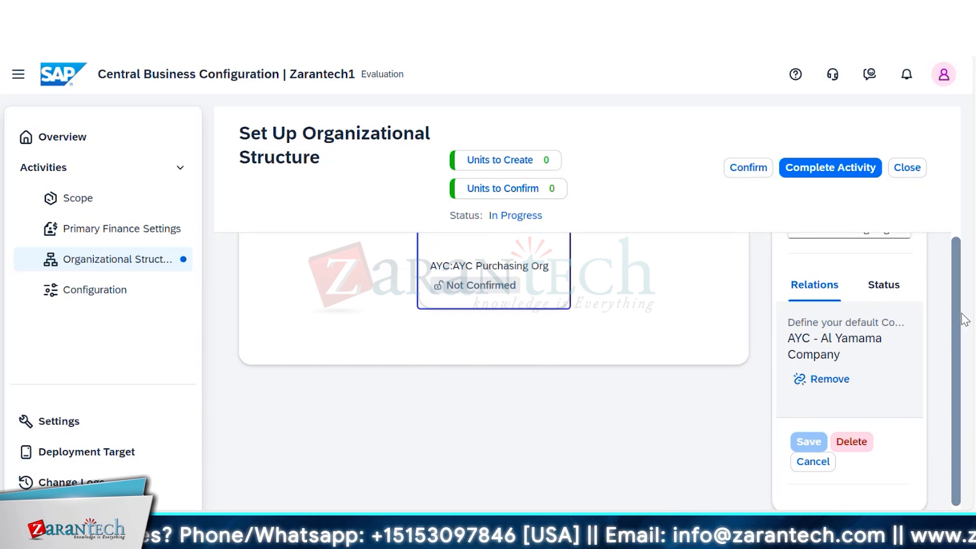
{"action": "scroll", "coordinate": [947, 266], "scroll_direction": "up", "scroll_amount": 4}
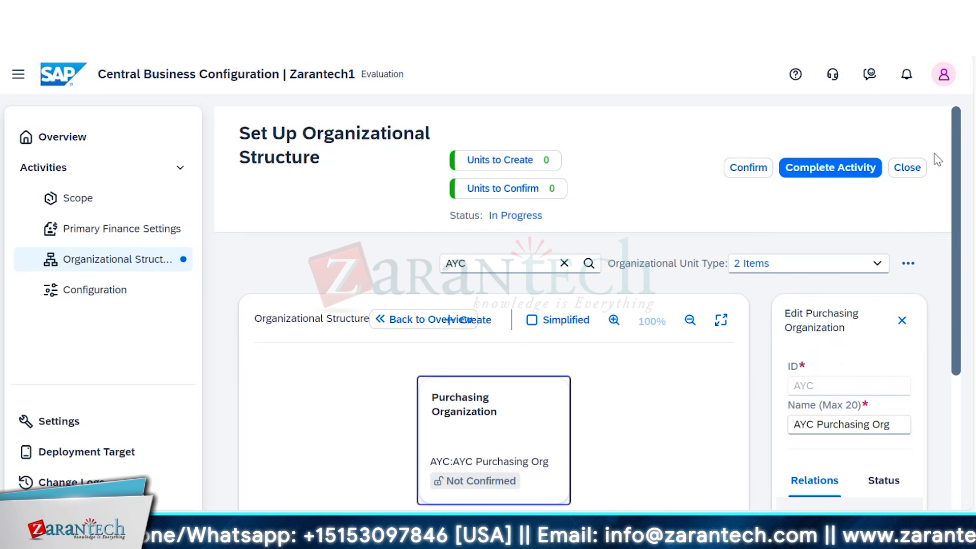
{"action": "left_click", "coordinate": [414, 318]}
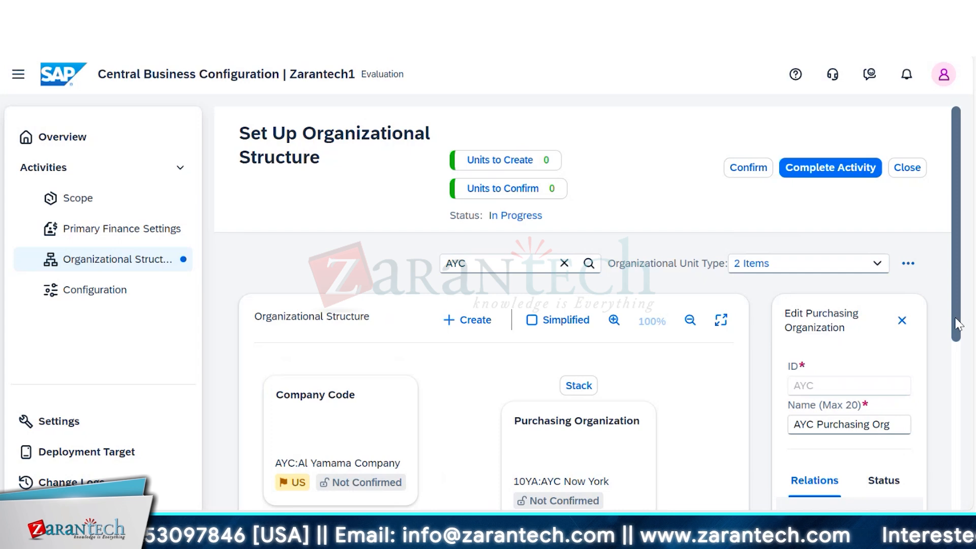
{"action": "left_click_drag", "start_coordinate": [957, 323], "coordinate": [941, 427]}
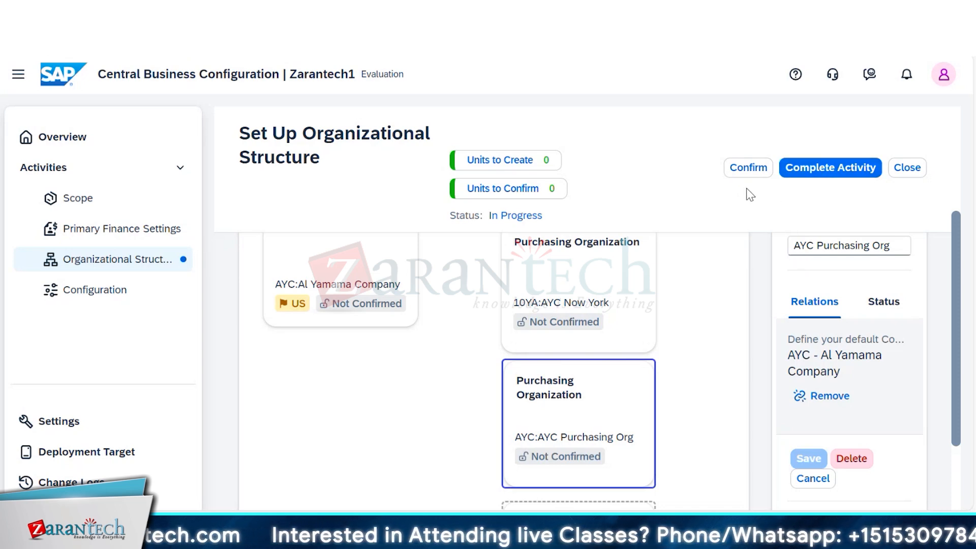
- Close the organizational structure setup and reopen the Set Up Organizational Structure activity from the project overview
{"action": "left_click", "coordinate": [909, 169]}
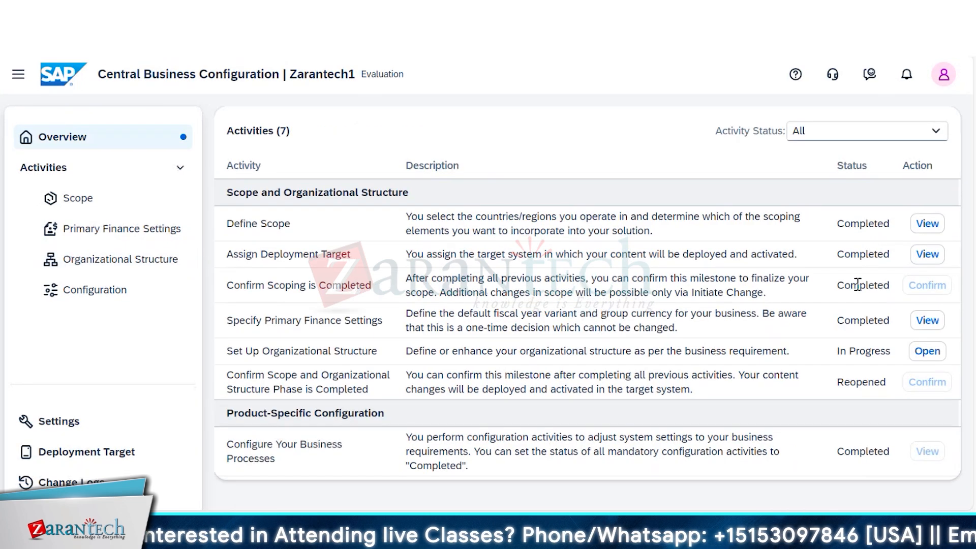
{"action": "left_click", "coordinate": [927, 351]}
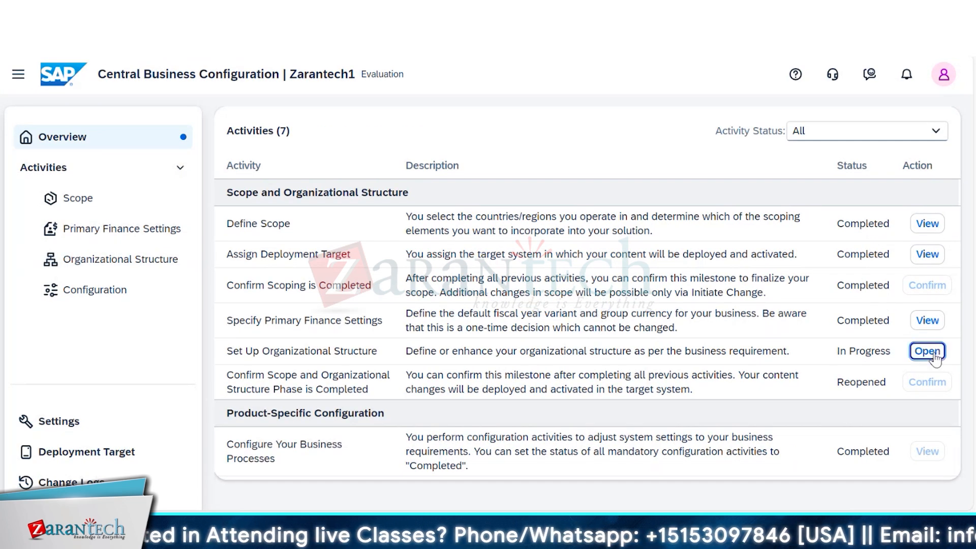